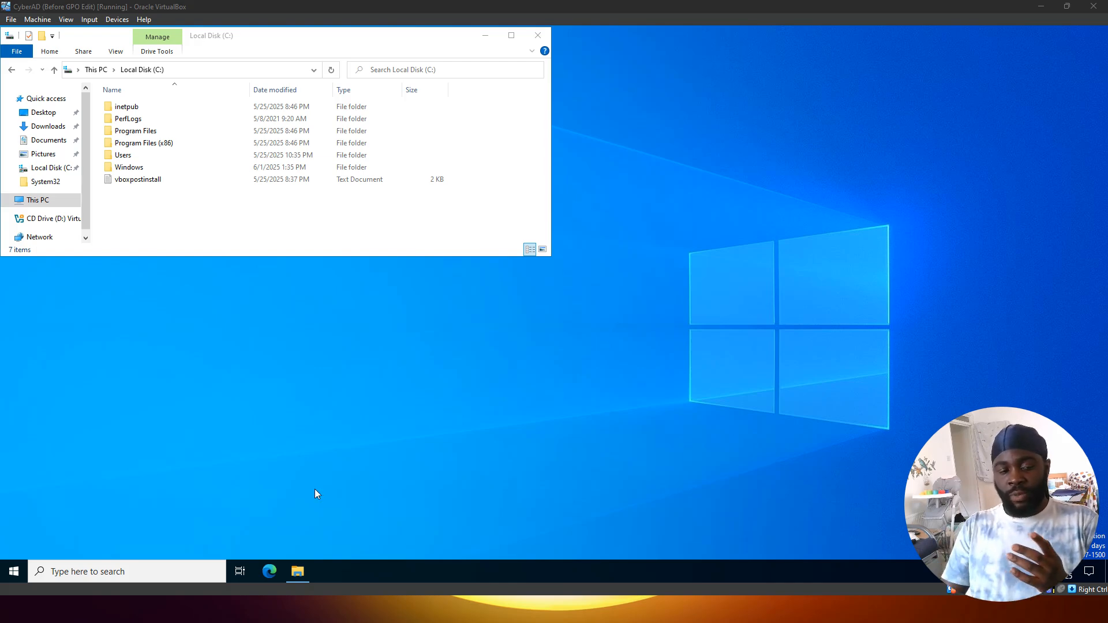
pyautogui.click(20, 577)
pyautogui.click(21, 580)
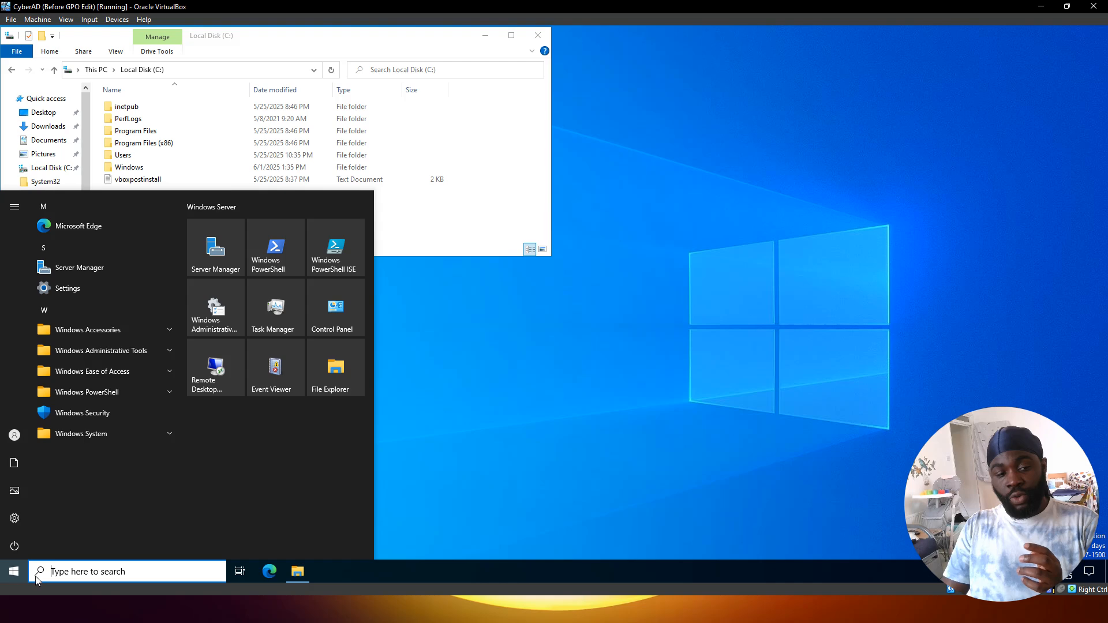
pyautogui.click(615, 484)
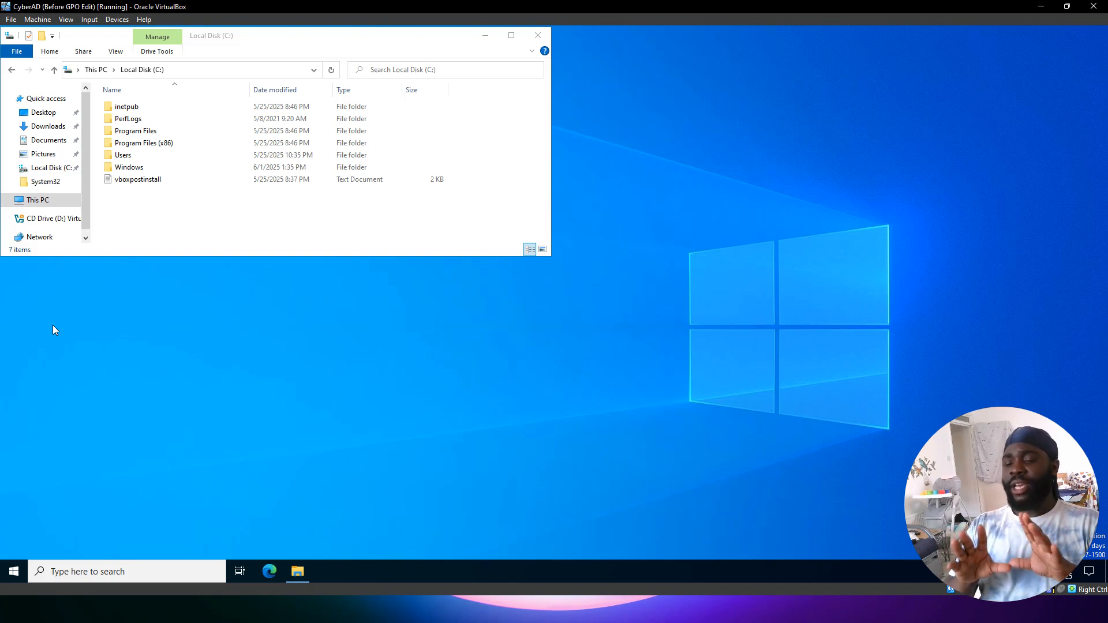
# Step: Open Event Viewer and display the Security log under Windows Logs
pyautogui.click(115, 575)
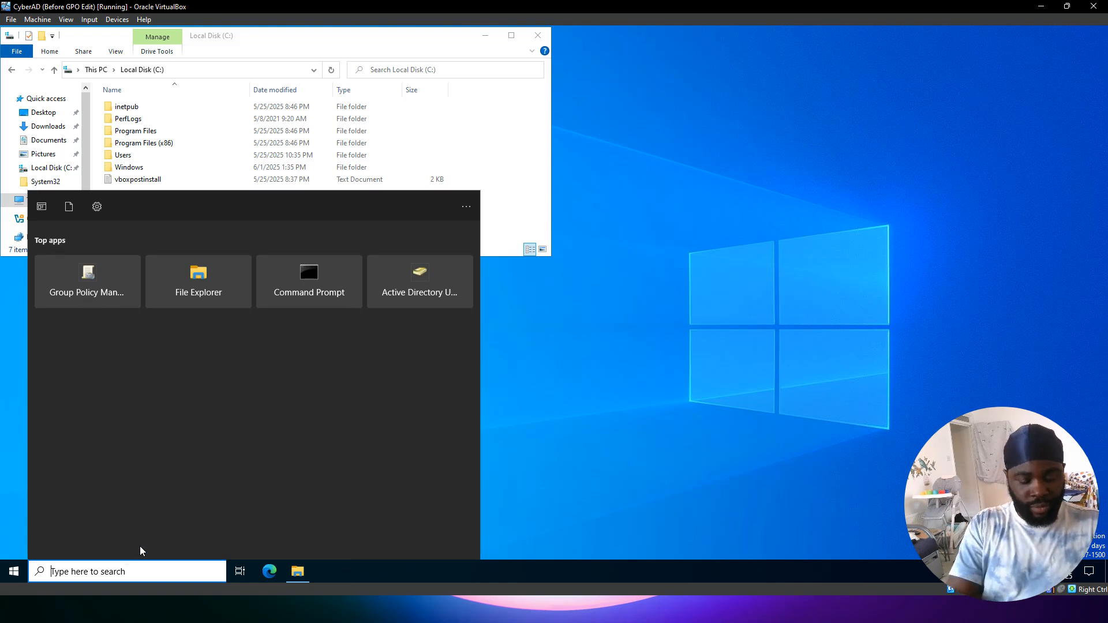
pyautogui.write('event')
pyautogui.press('Return')
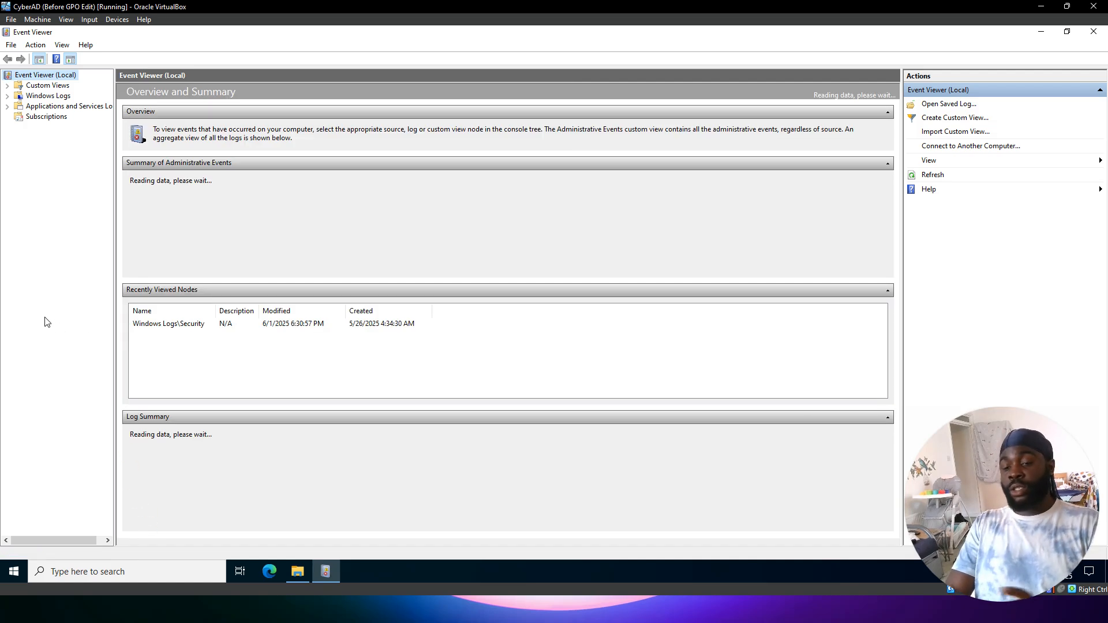
pyautogui.click(7, 96)
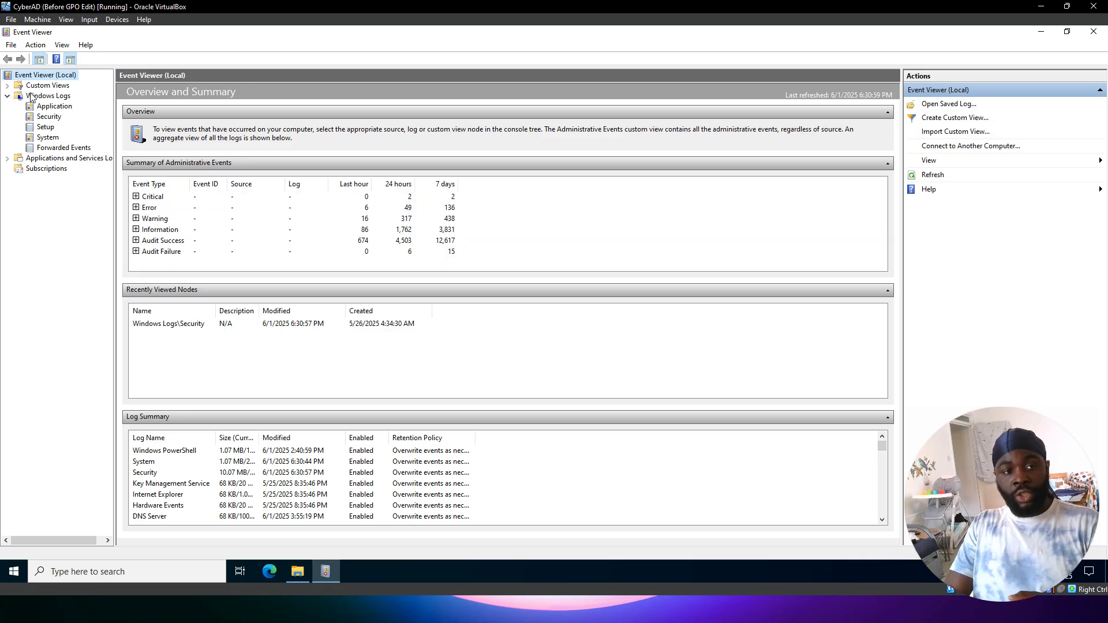
pyautogui.click(41, 120)
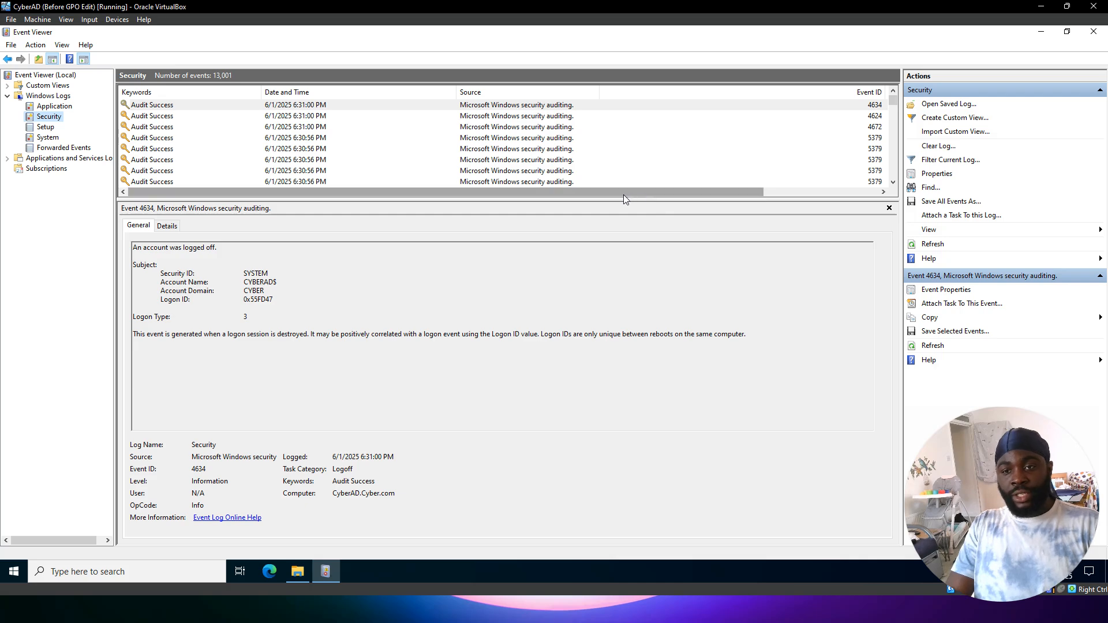
# Step: Enlarge the Security event list and narrow the Event ID column to bring the Task Category column into view
pyautogui.moveTo(610, 201); pyautogui.dragTo(603, 398)
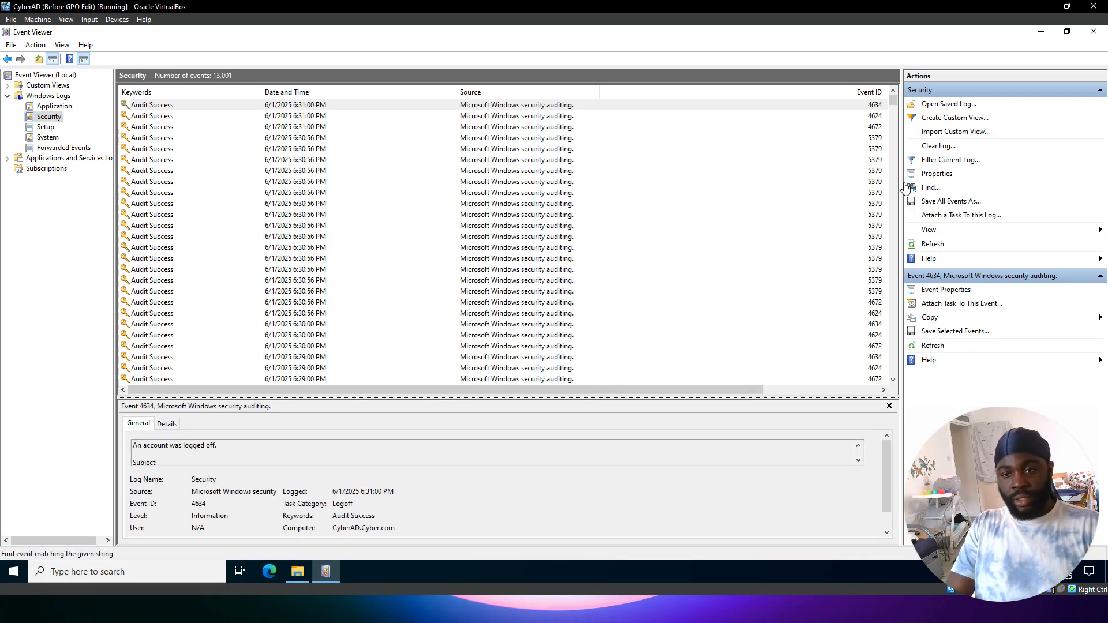
pyautogui.moveTo(882, 91); pyautogui.dragTo(745, 92)
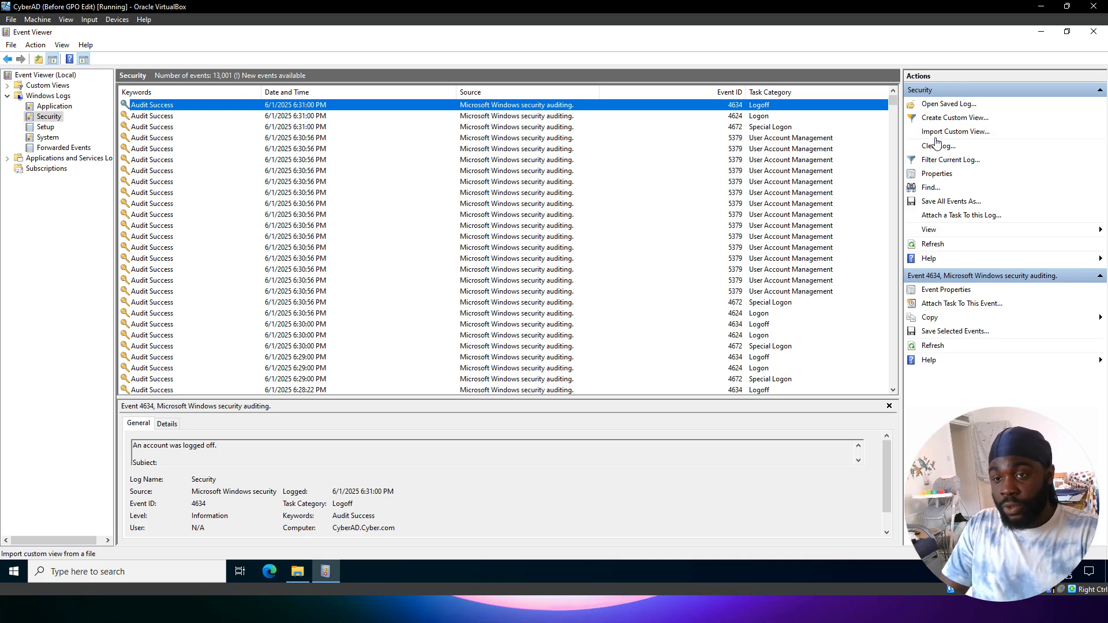
# Step: Examine the details of the 4672 Special Logon event and several 5379 User Account Management events
pyautogui.click(742, 138)
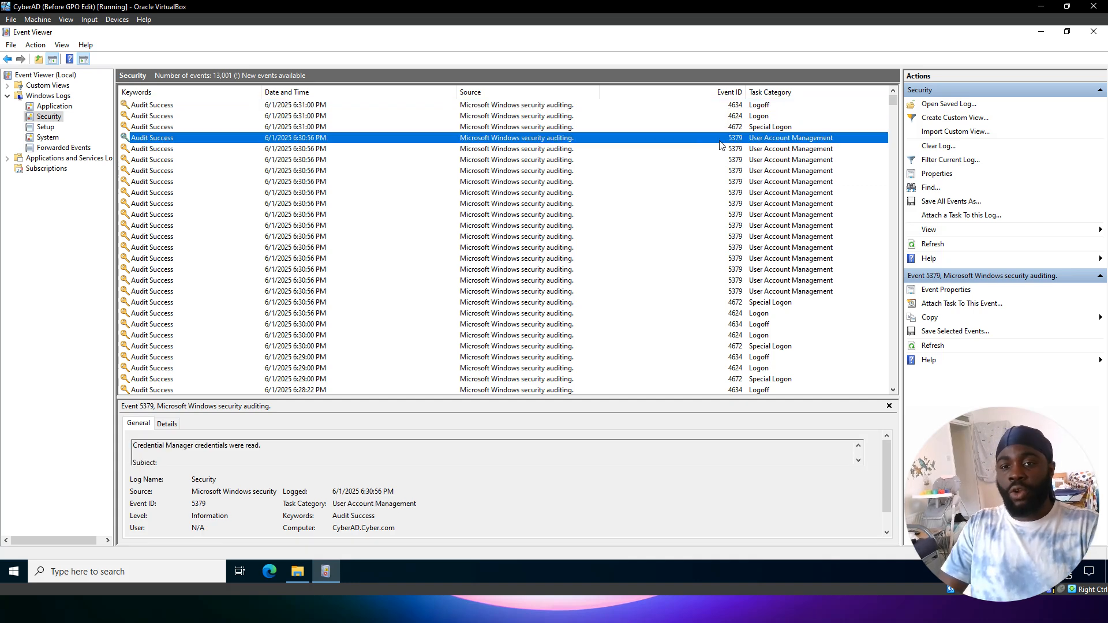
pyautogui.click(742, 128)
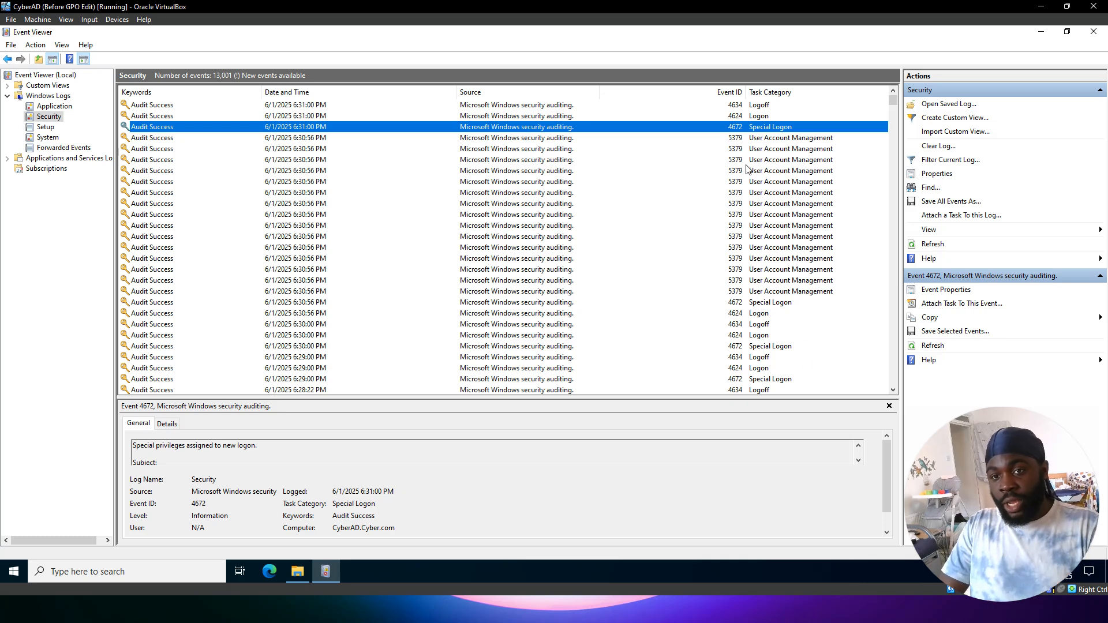
pyautogui.press('Down')
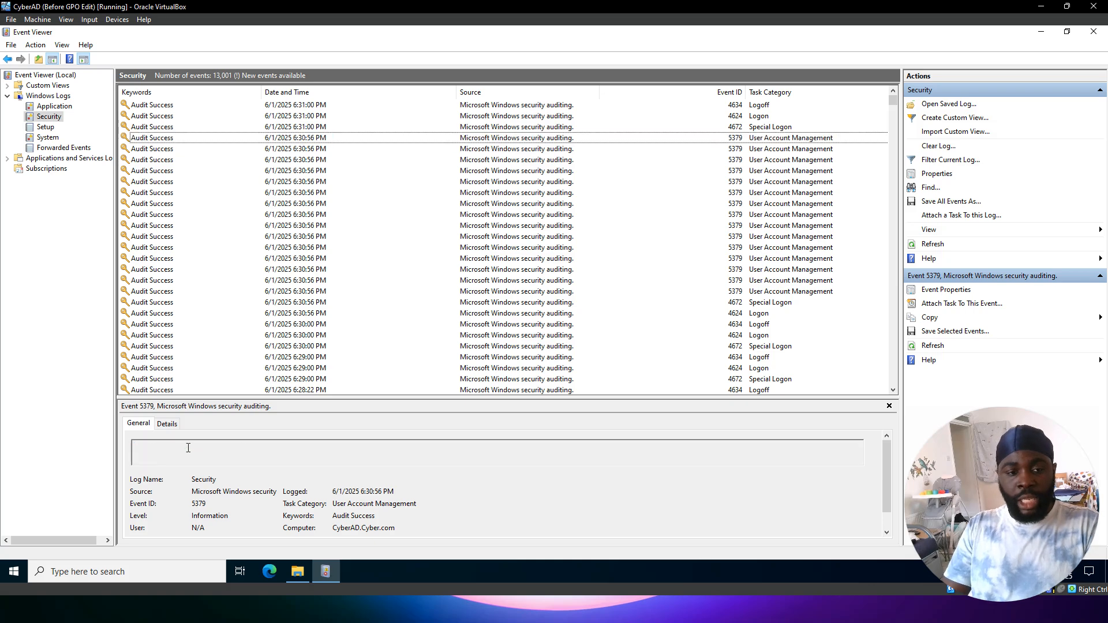
pyautogui.press('Down')
pyautogui.press('Down')
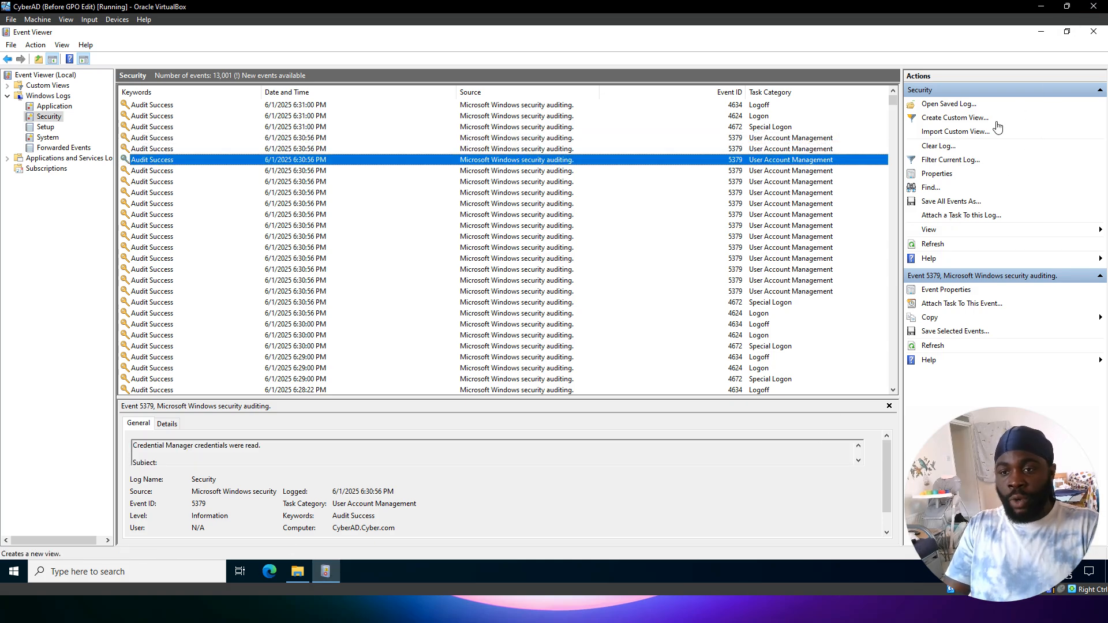
# Step: Search the Security log for 4634, step through several matches, and refresh the log
pyautogui.click(956, 161)
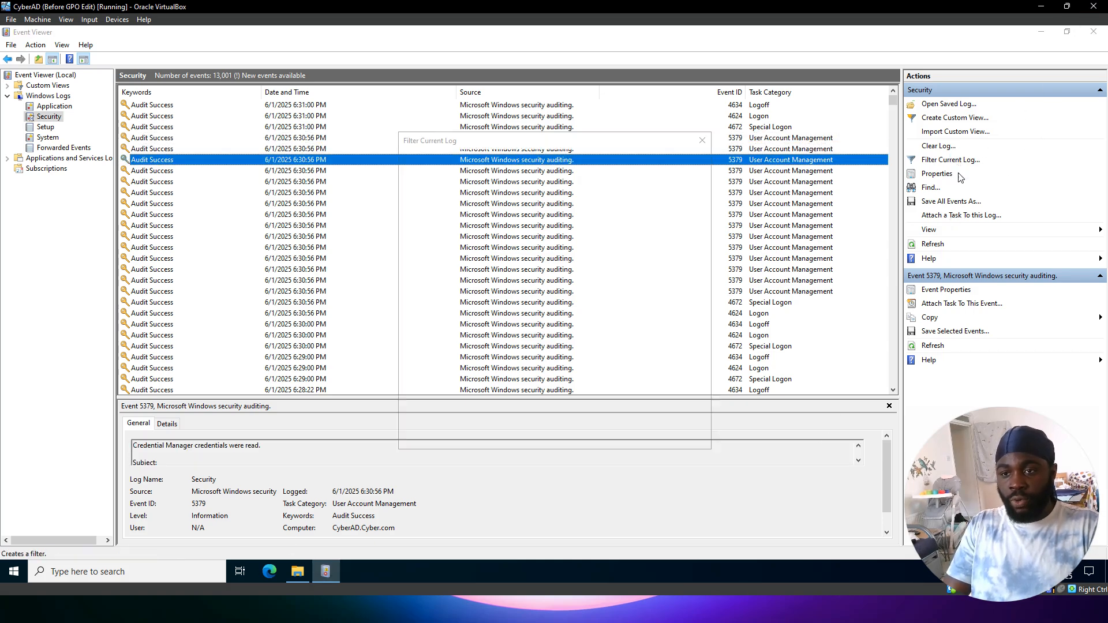
pyautogui.click(699, 140)
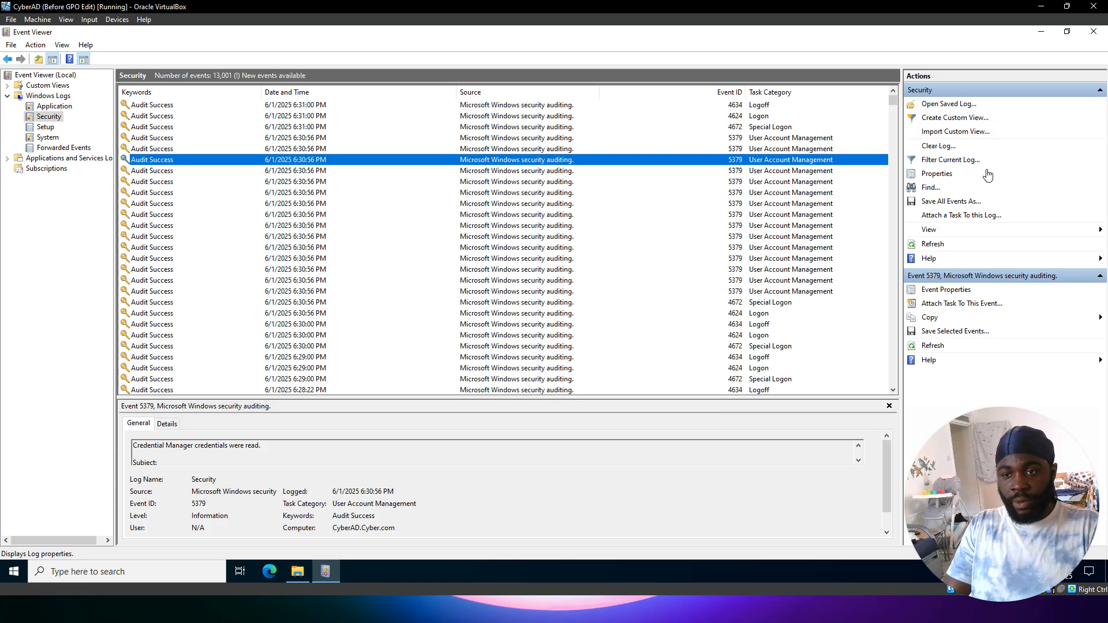
pyautogui.click(931, 188)
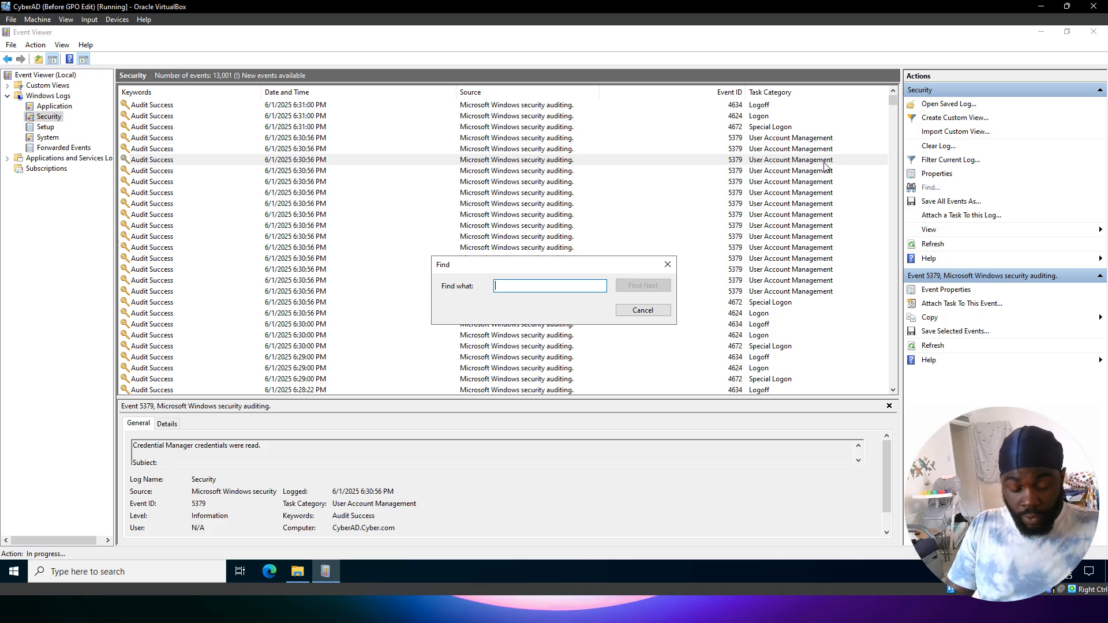
pyautogui.write('4634')
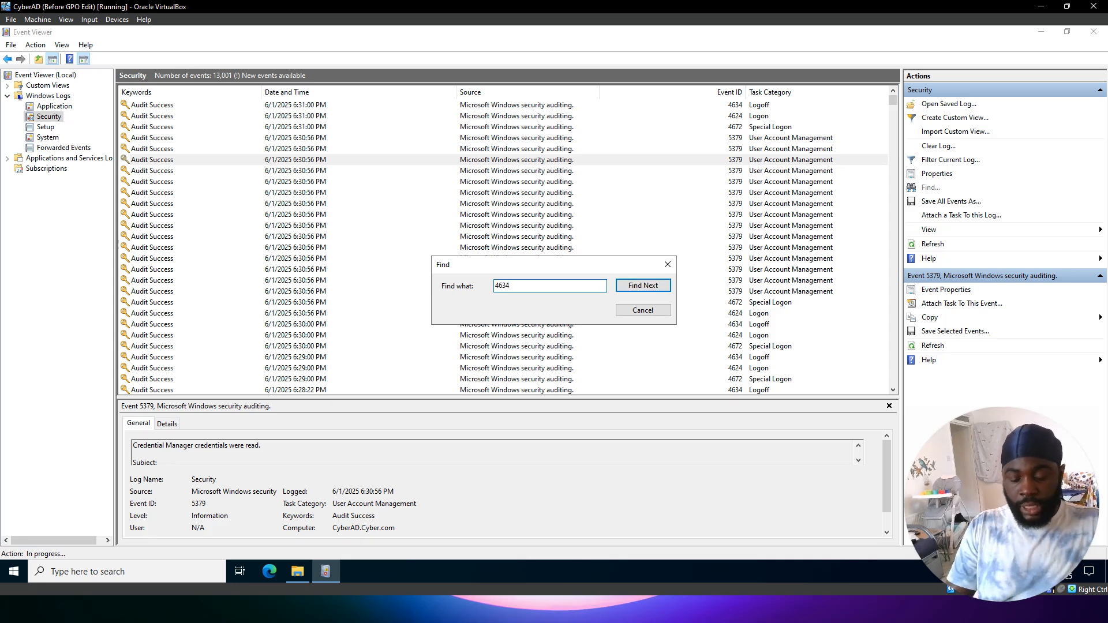
pyautogui.press('Return')
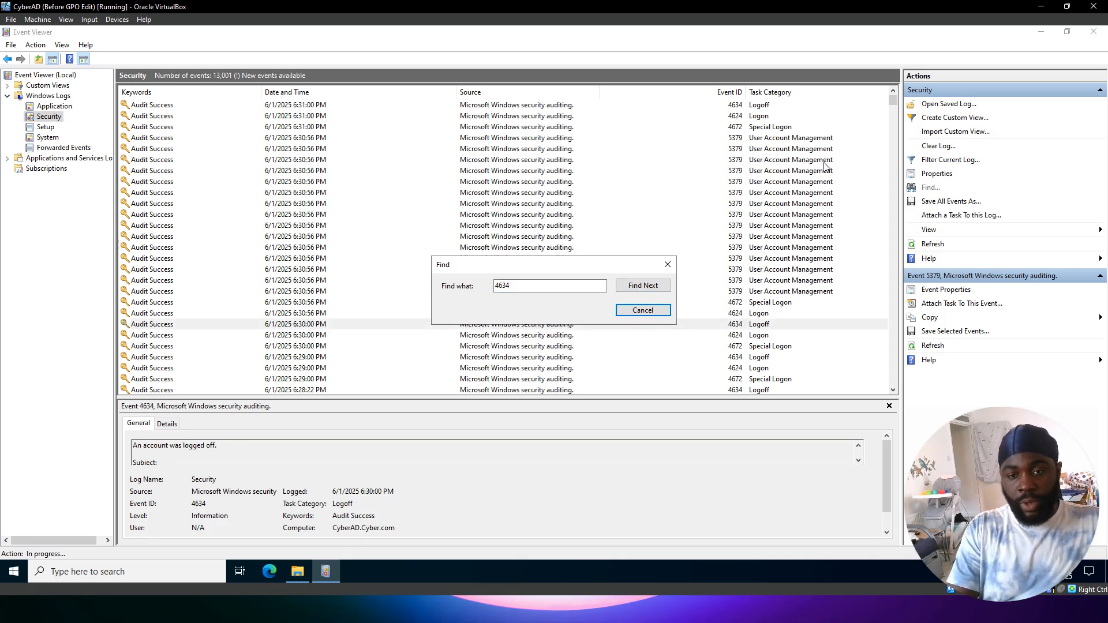
pyautogui.click(623, 287)
pyautogui.click(624, 288)
pyautogui.click(623, 287)
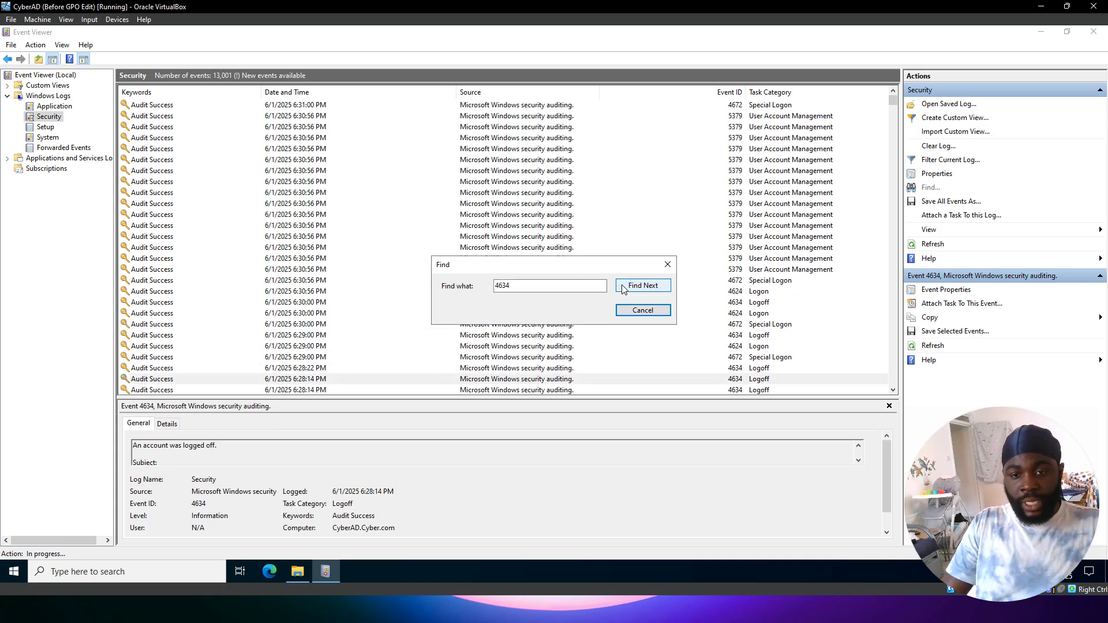
pyautogui.click(623, 288)
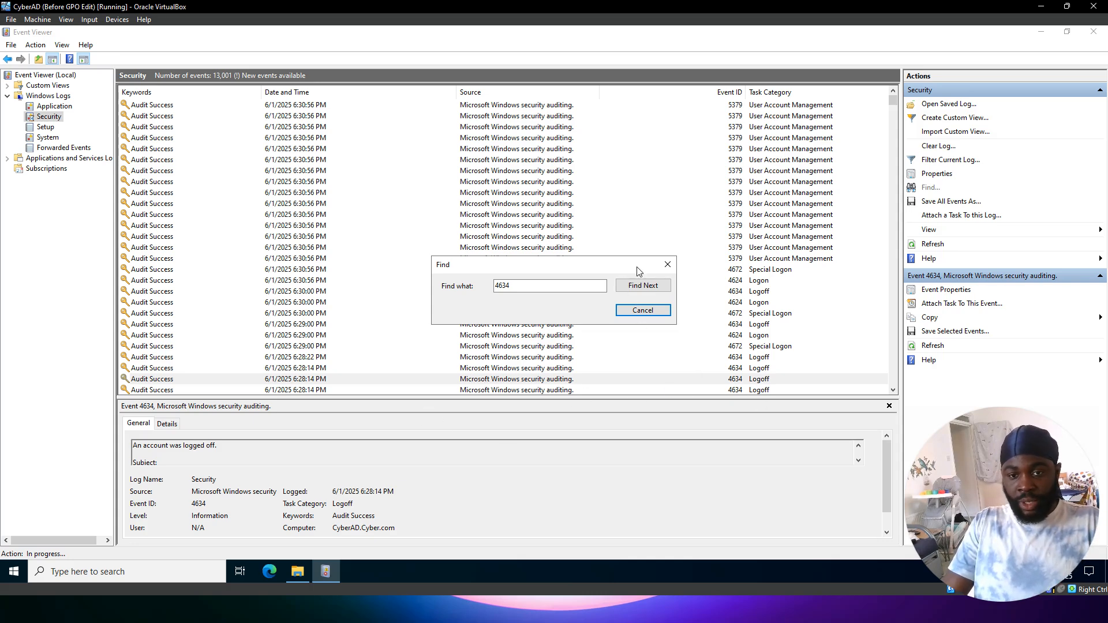
pyautogui.moveTo(619, 265); pyautogui.dragTo(656, 134)
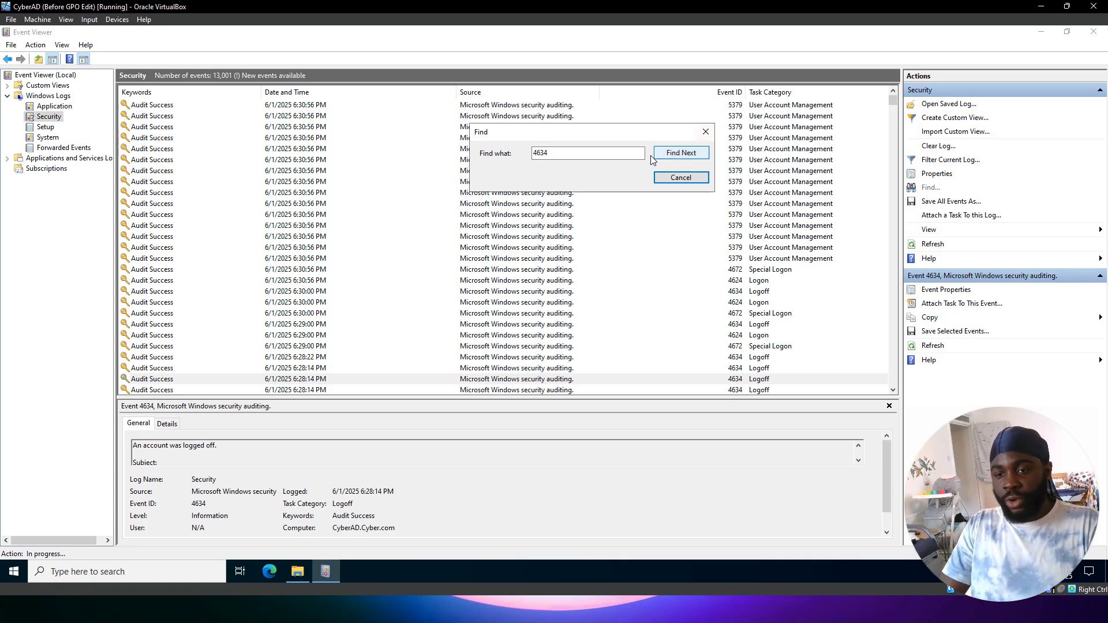
pyautogui.click(705, 131)
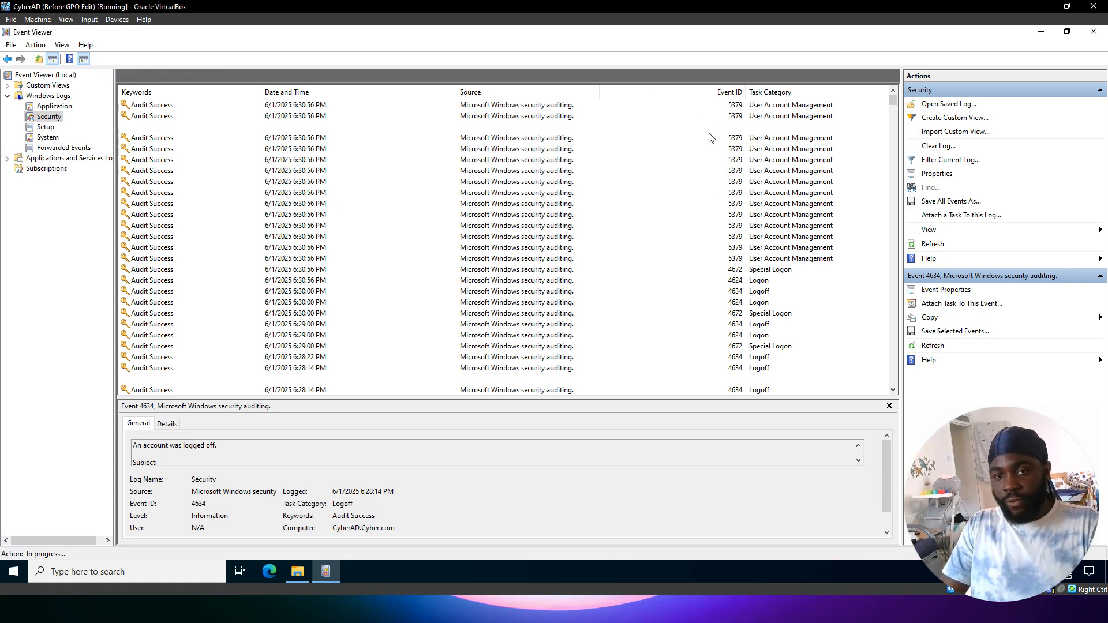
pyautogui.click(930, 245)
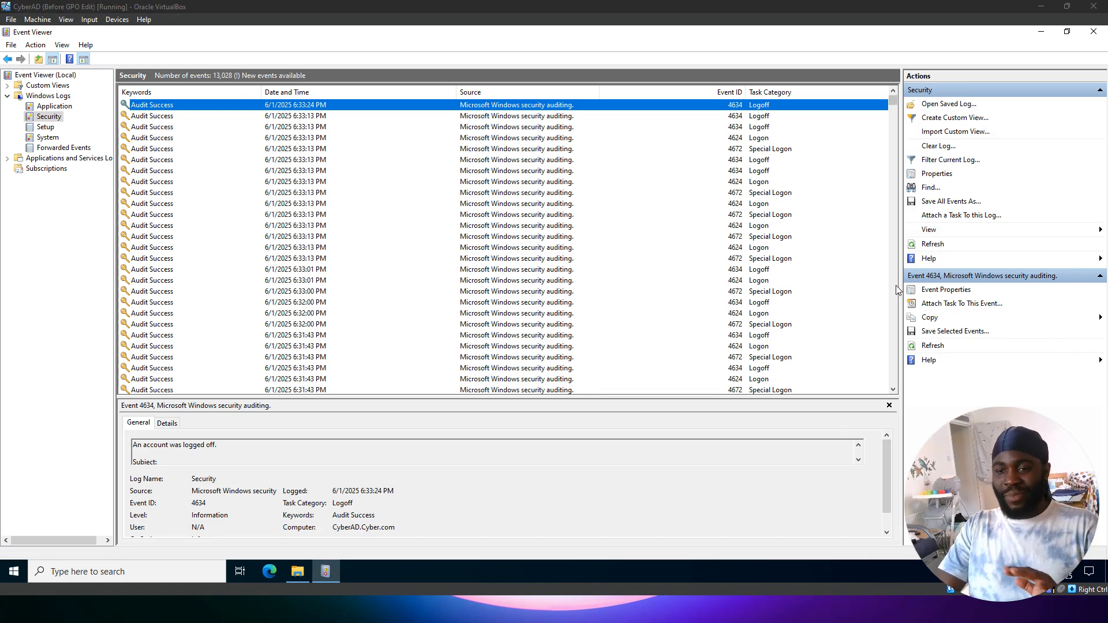
# Step: Start a custom view of the Security log limited to the last 24 hours and the Critical and Warning event levels
pyautogui.click(936, 118)
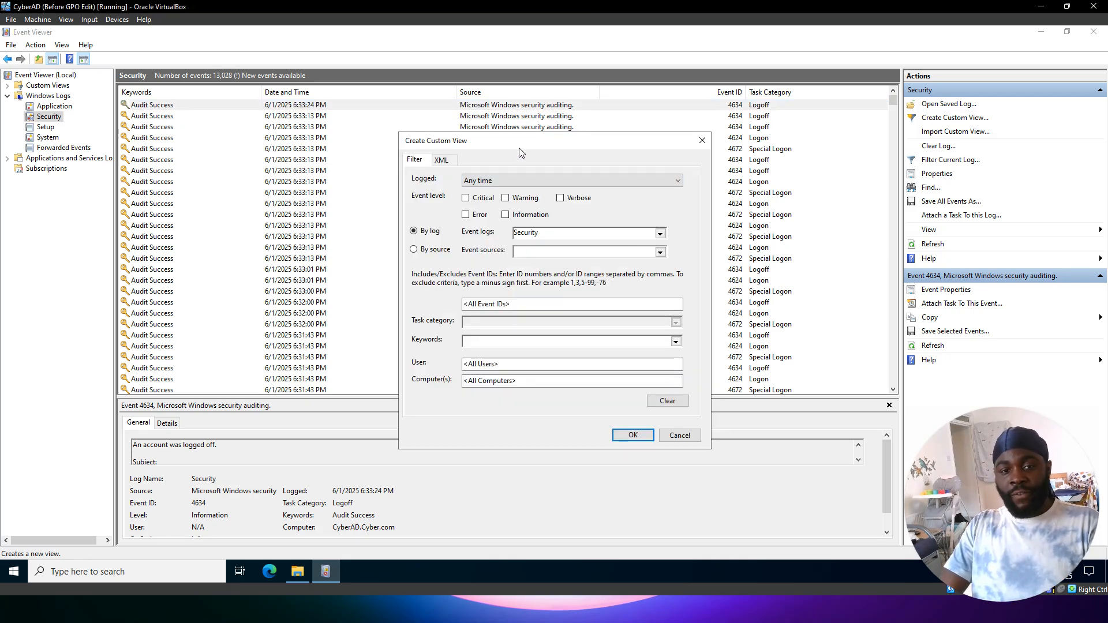
pyautogui.moveTo(518, 145); pyautogui.dragTo(649, 139)
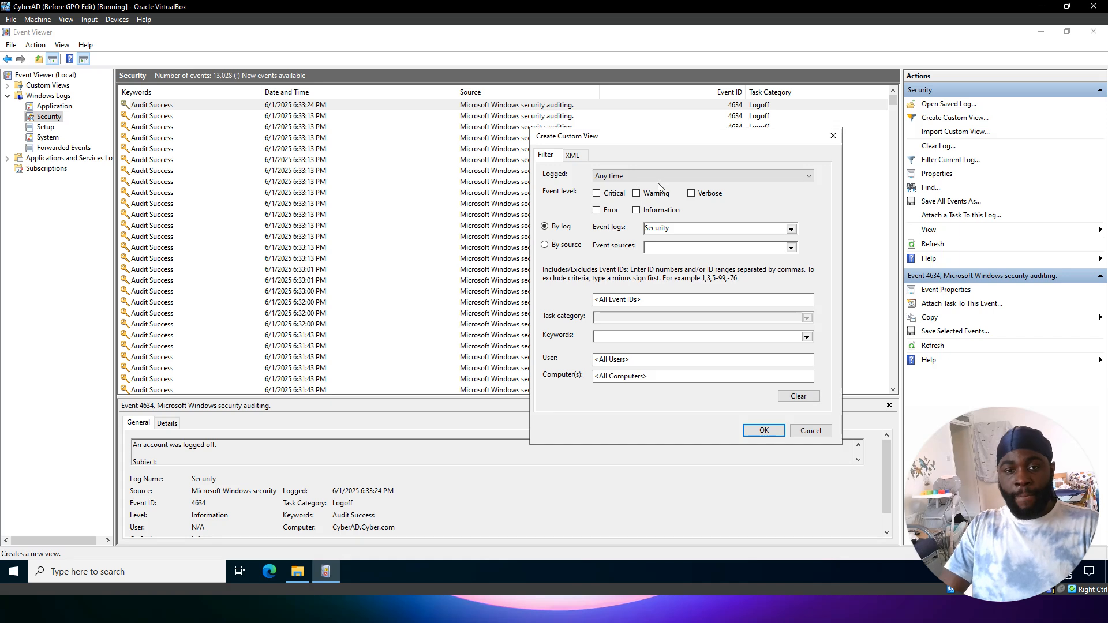
pyautogui.click(645, 179)
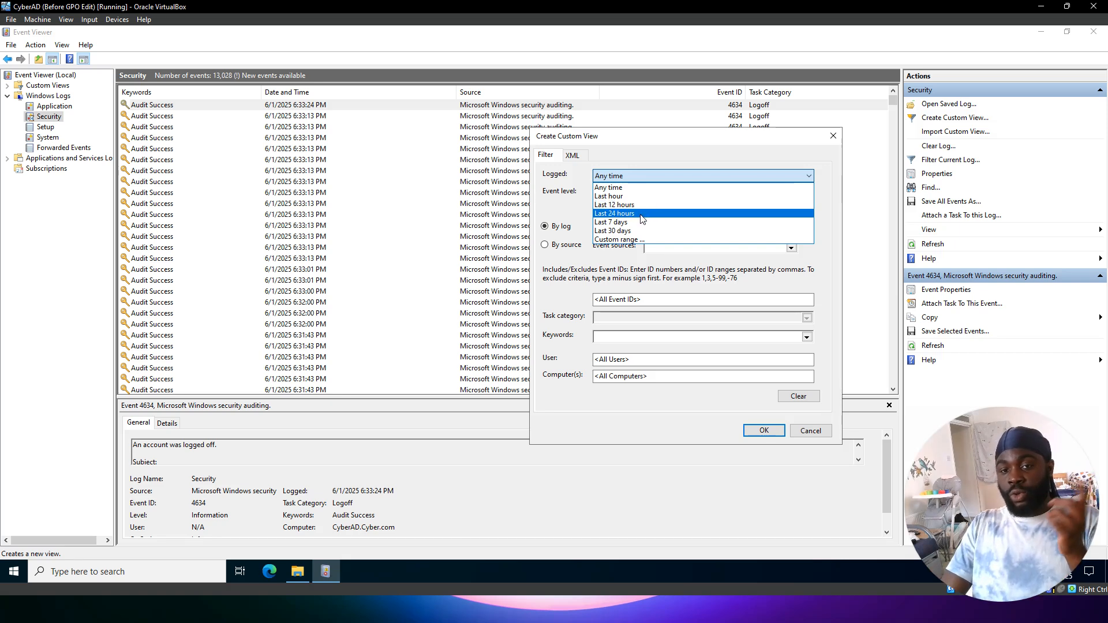
pyautogui.click(638, 213)
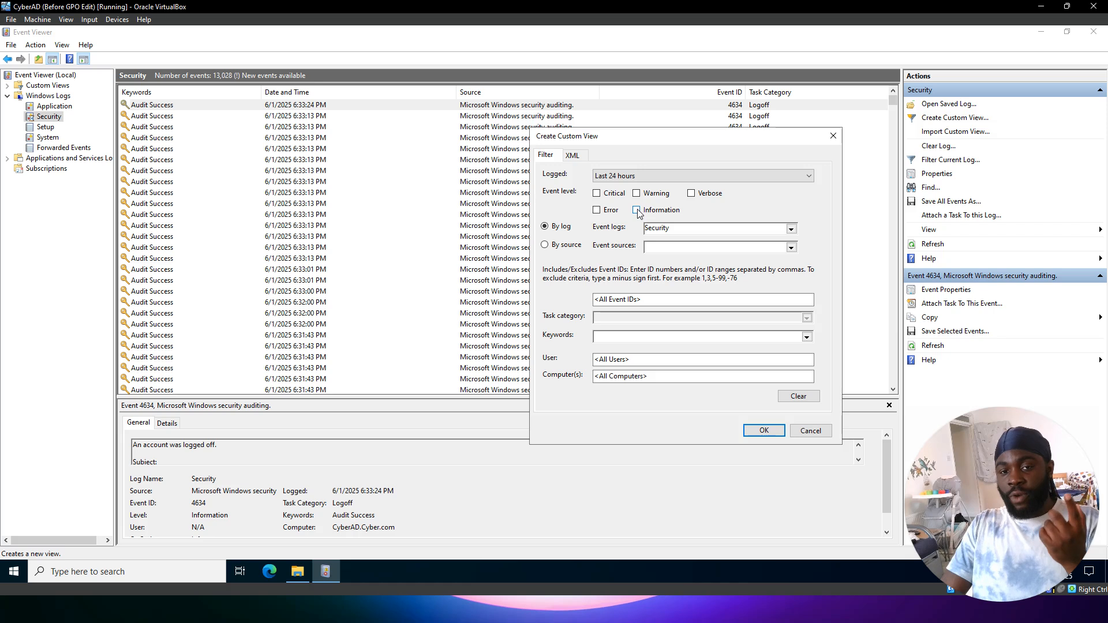
pyautogui.click(597, 194)
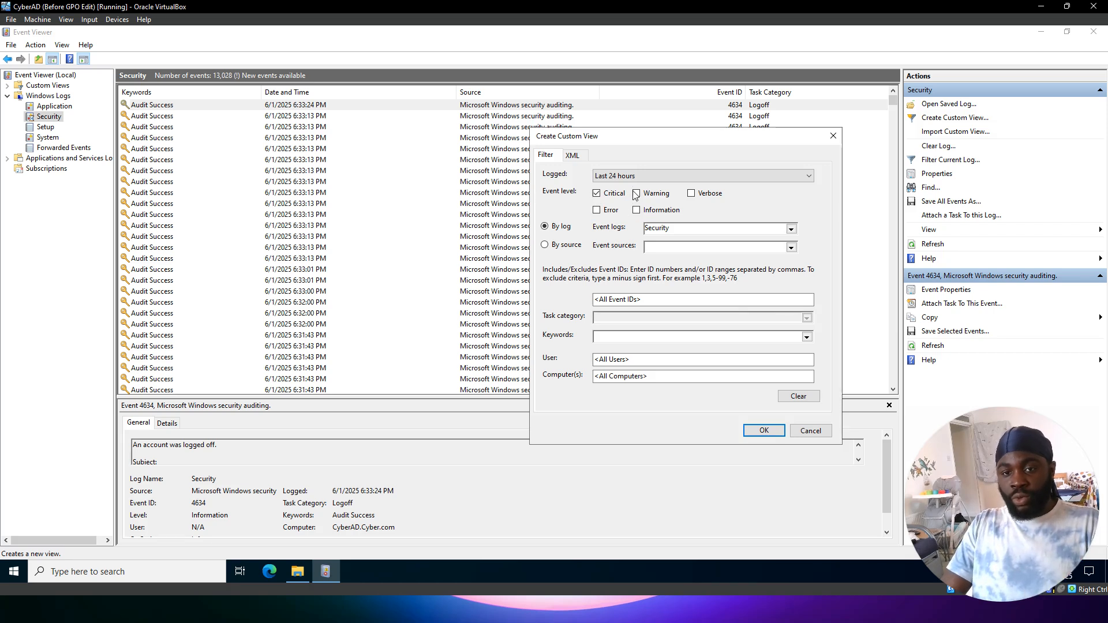
pyautogui.click(636, 194)
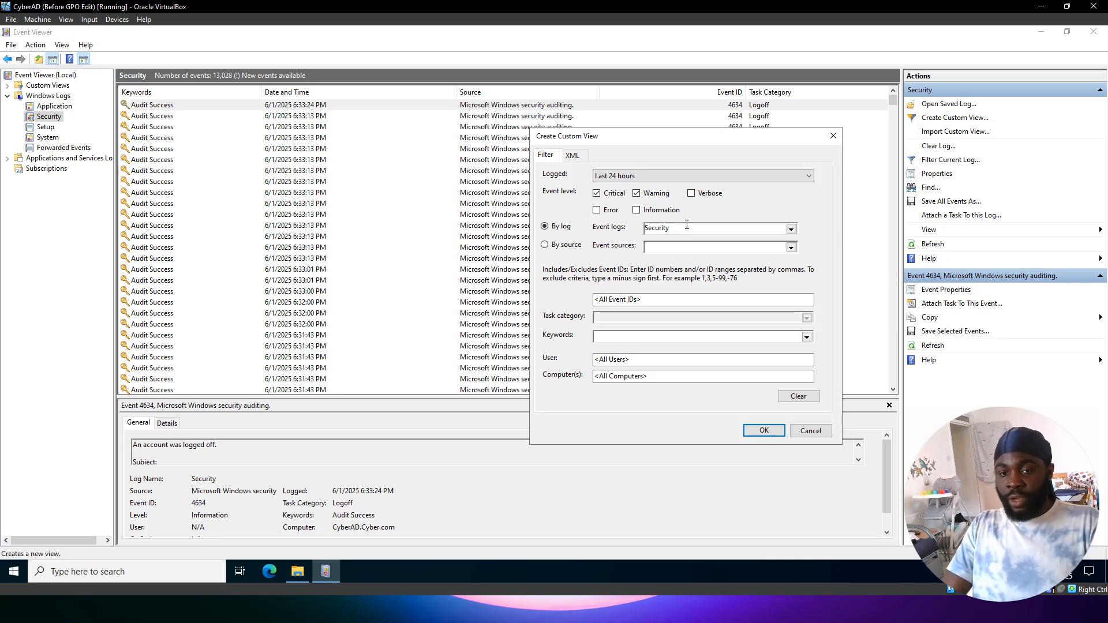
# Step: Look through the available event logs and event sources for the custom view without selecting any
pyautogui.click(791, 229)
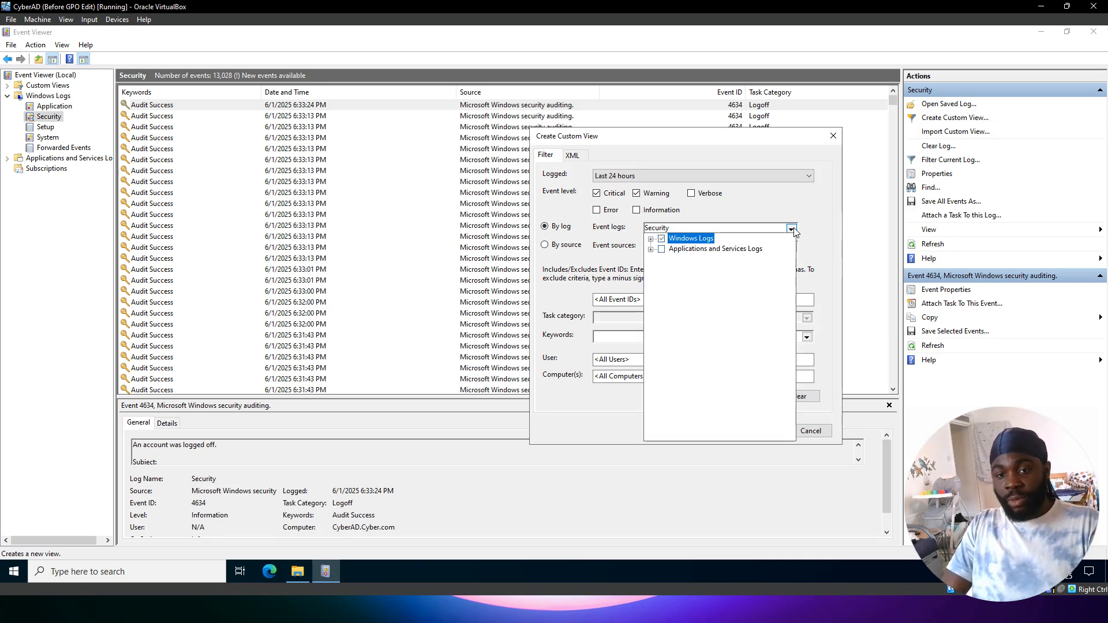
pyautogui.click(791, 229)
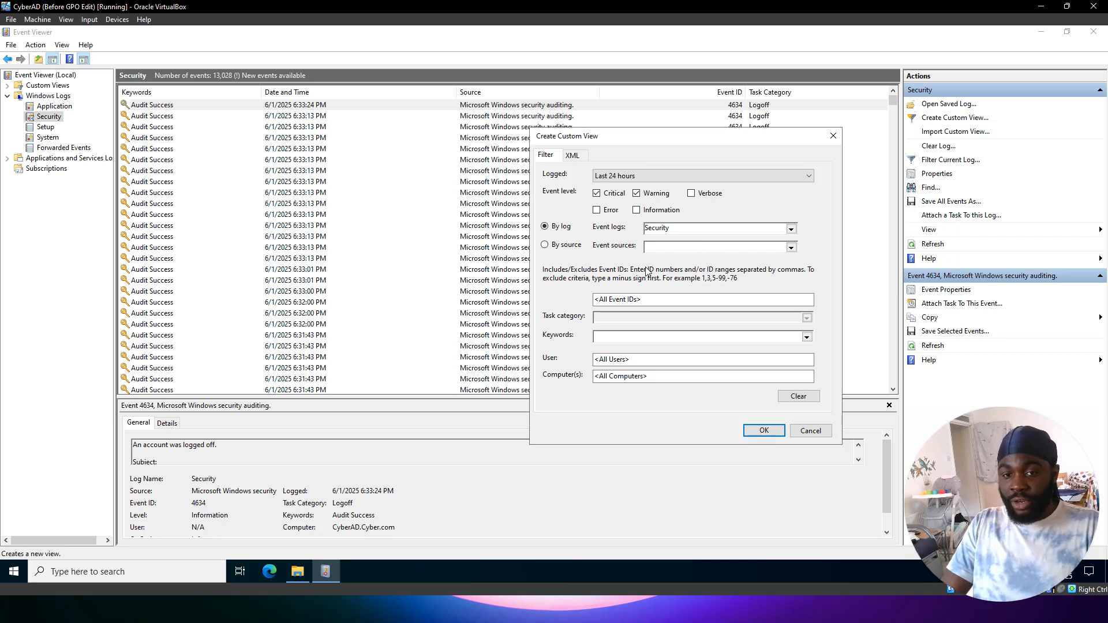
pyautogui.doubleClick(792, 248)
pyautogui.click(789, 247)
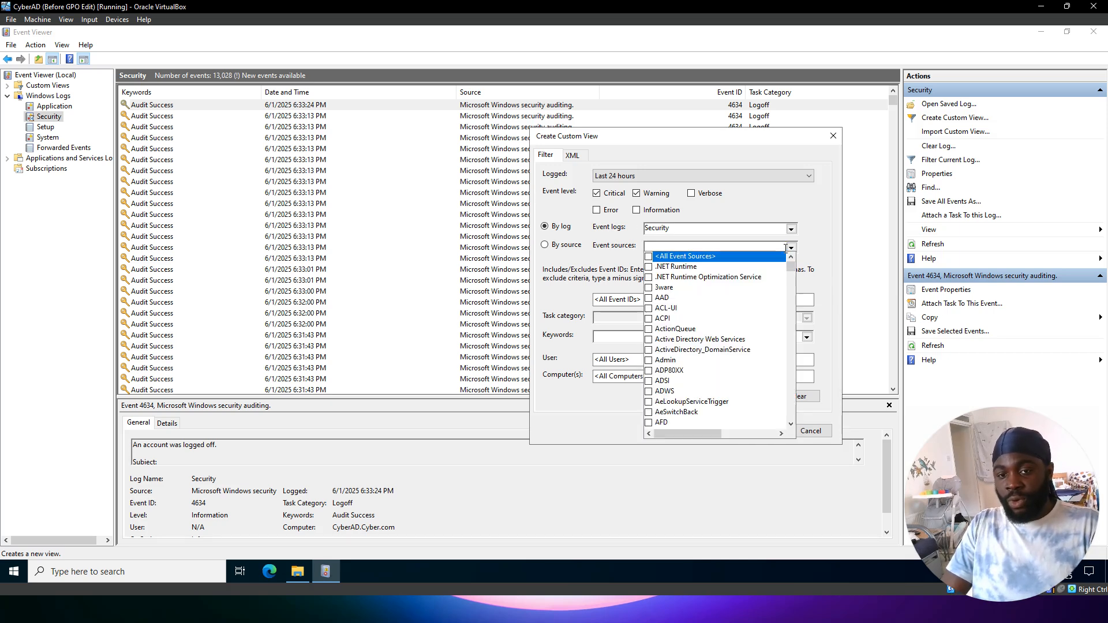
pyautogui.scroll(-1, 711, 361)
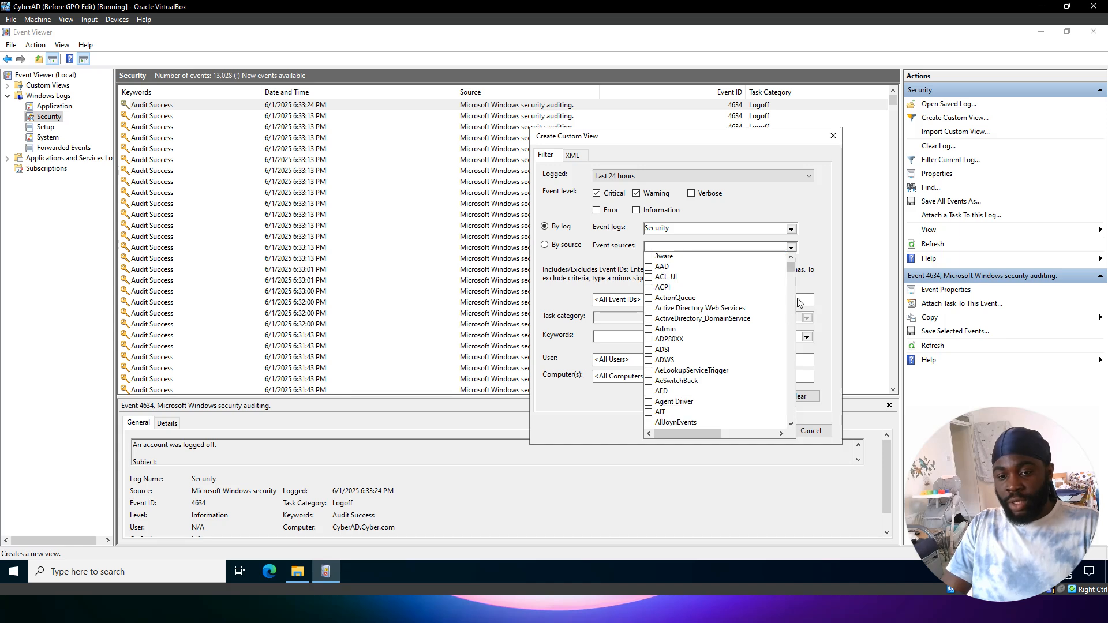
pyautogui.click(817, 246)
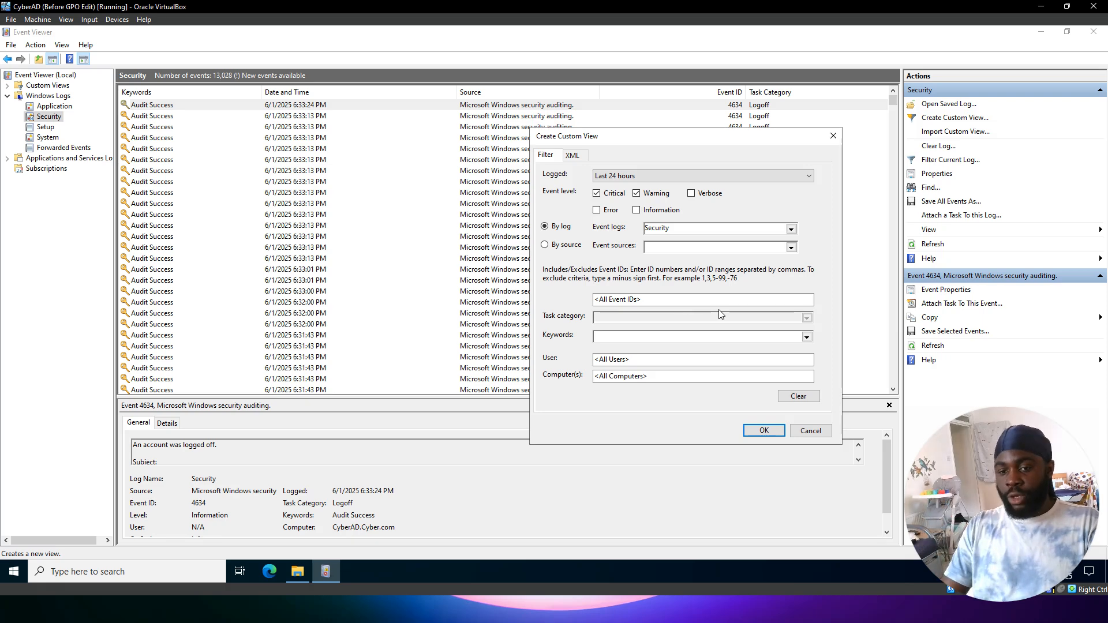
# Step: Save the filter as a custom view named Finder under Custom Views, available to all users
pyautogui.click(764, 430)
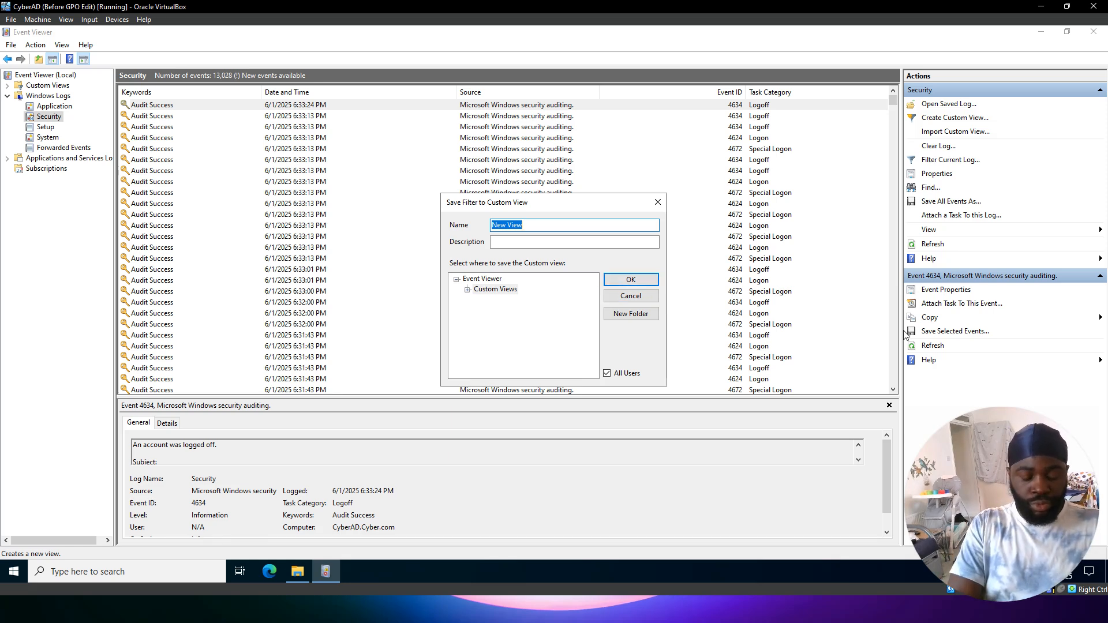
pyautogui.write('Custom')
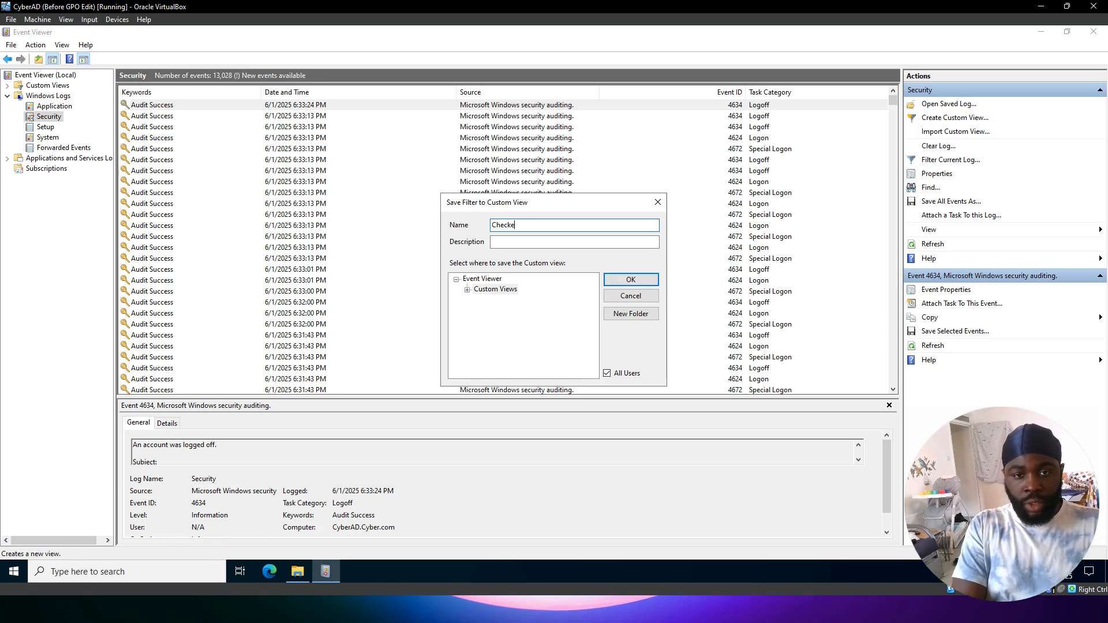
pyautogui.press('BackSpace')
pyautogui.press('BackSpace')
pyautogui.press('BackSpace')
pyautogui.press('BackSpace')
pyautogui.press('BackSpace')
pyautogui.press('BackSpace')
pyautogui.write('Finder')
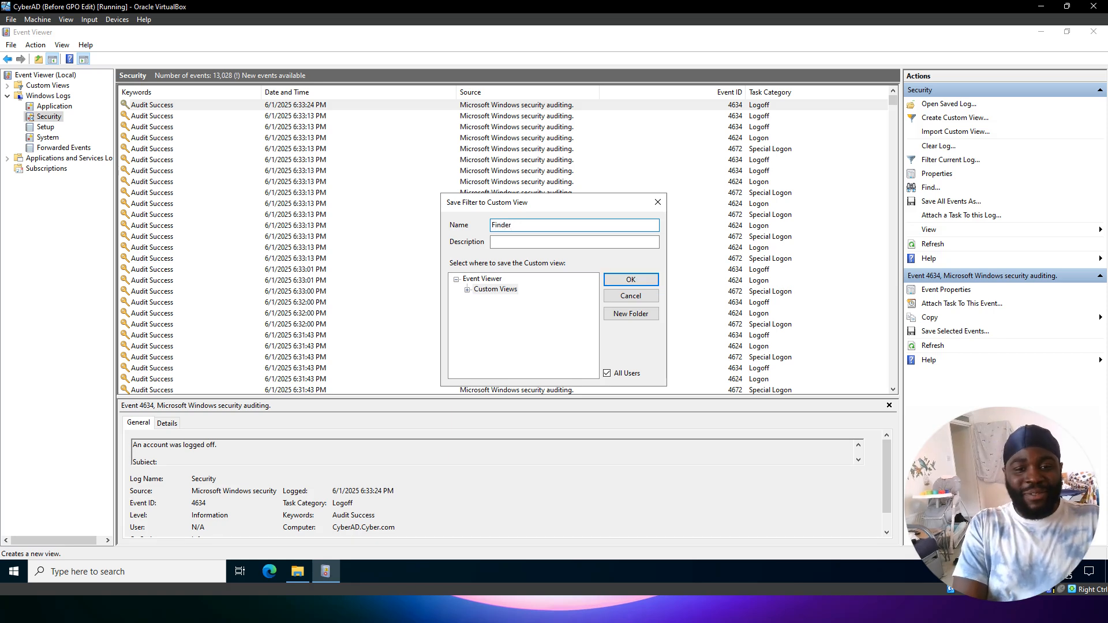
pyautogui.click(631, 279)
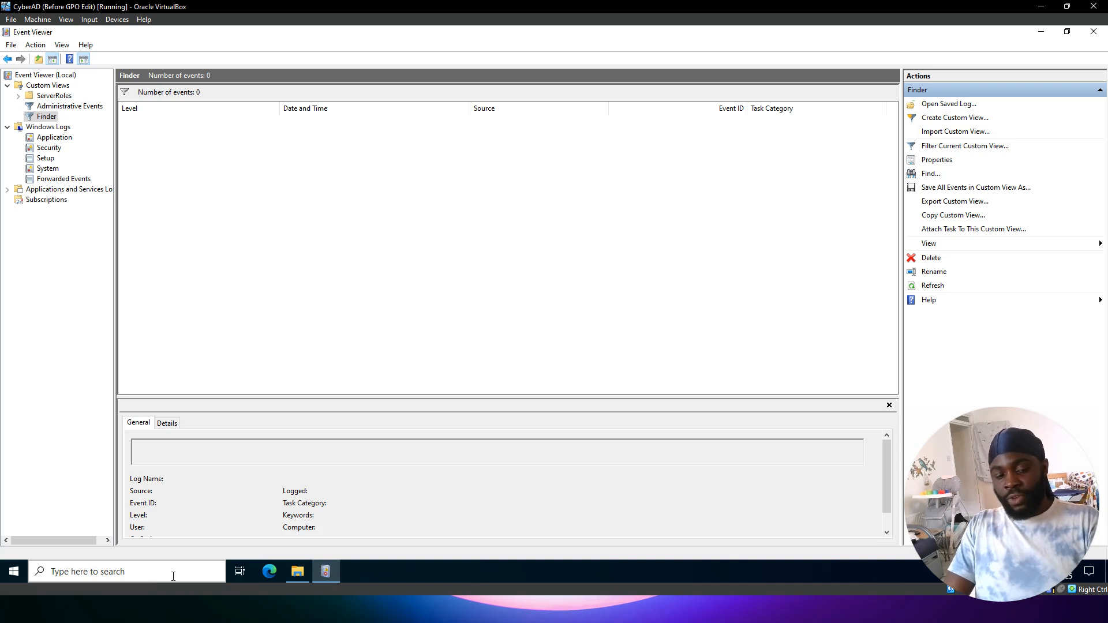
# Step: Switch to File Explorer and create a folder named scripts on Local Disk (C:)
pyautogui.click(289, 582)
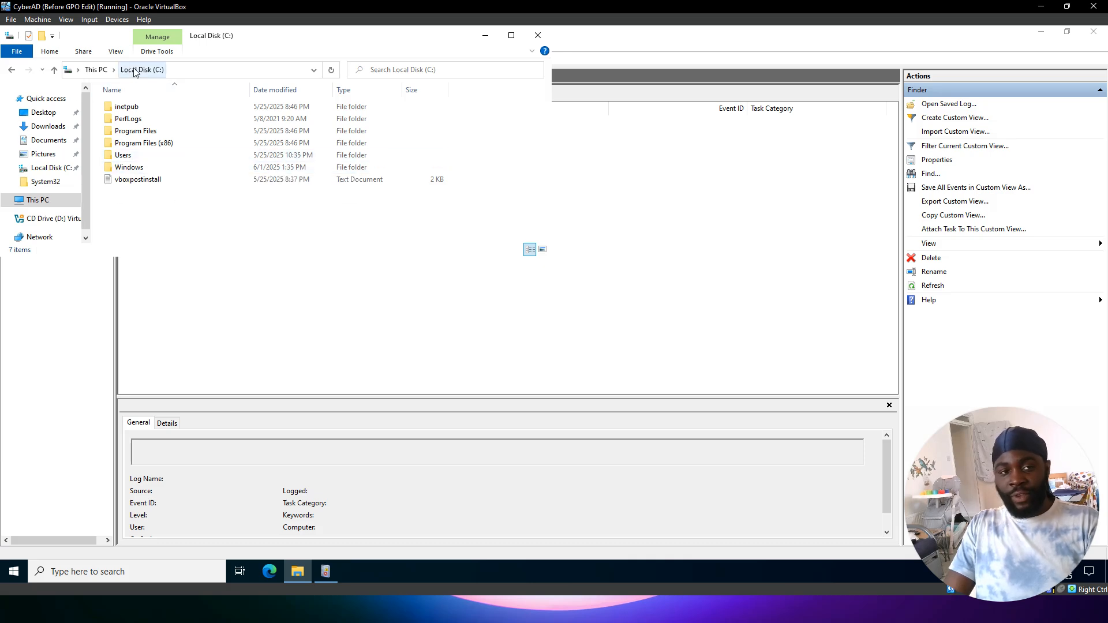
pyautogui.rightClick(172, 196)
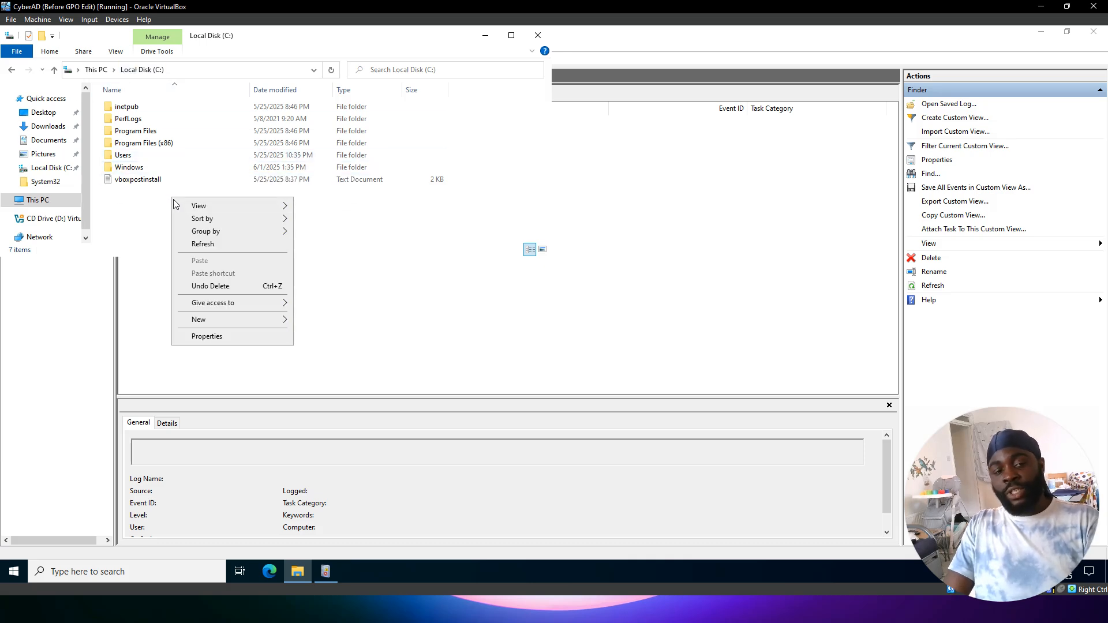
pyautogui.moveTo(208, 319)
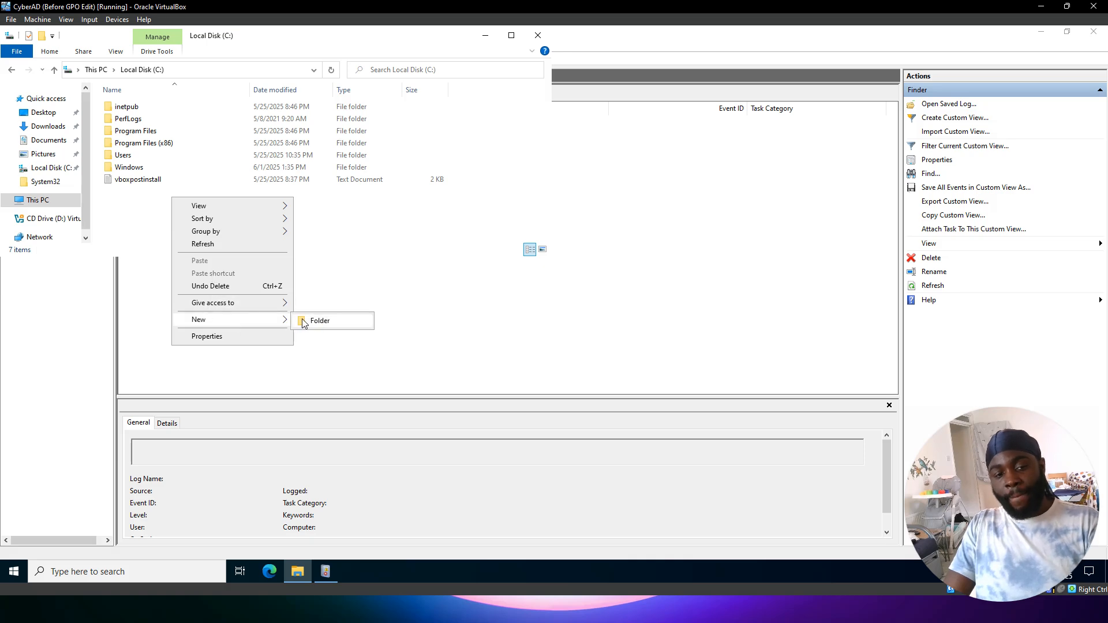
pyautogui.click(330, 324)
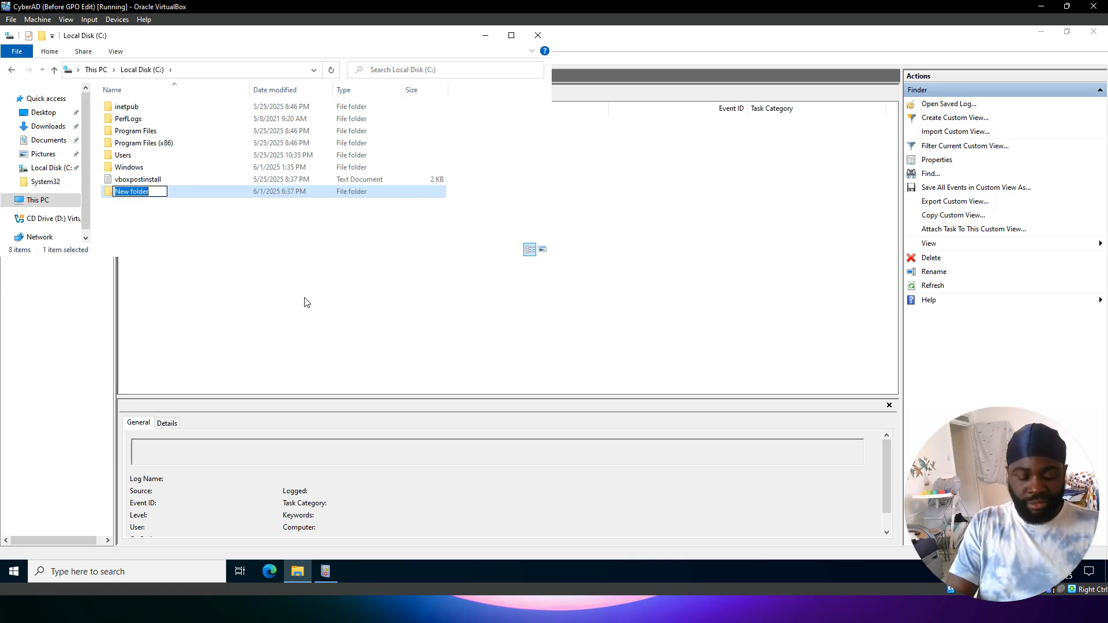
pyautogui.write('scripts')
pyautogui.press('Return')
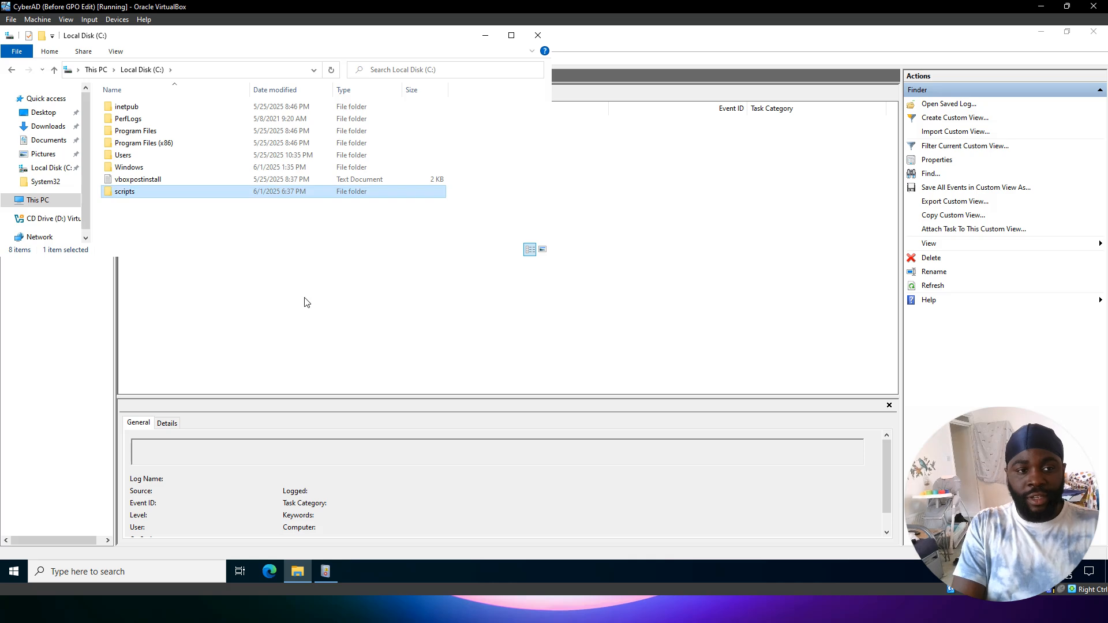
# Step: Create a text document named Greetings inside the scripts folder
pyautogui.doubleClick(303, 198)
pyautogui.rightClick(272, 162)
pyautogui.moveTo(390, 299)
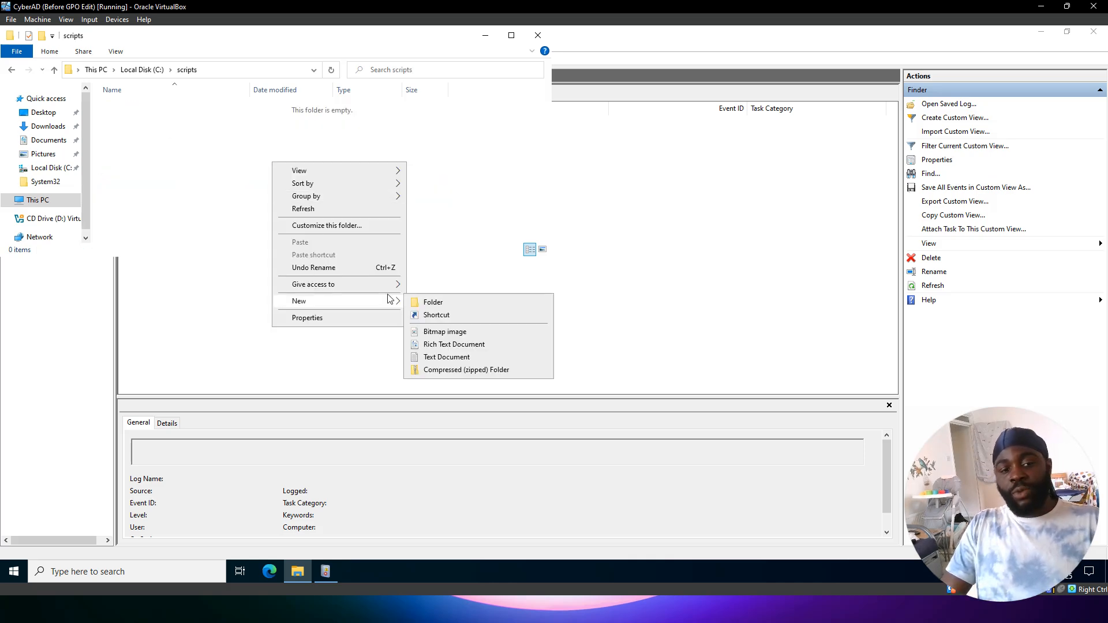
pyautogui.click(430, 357)
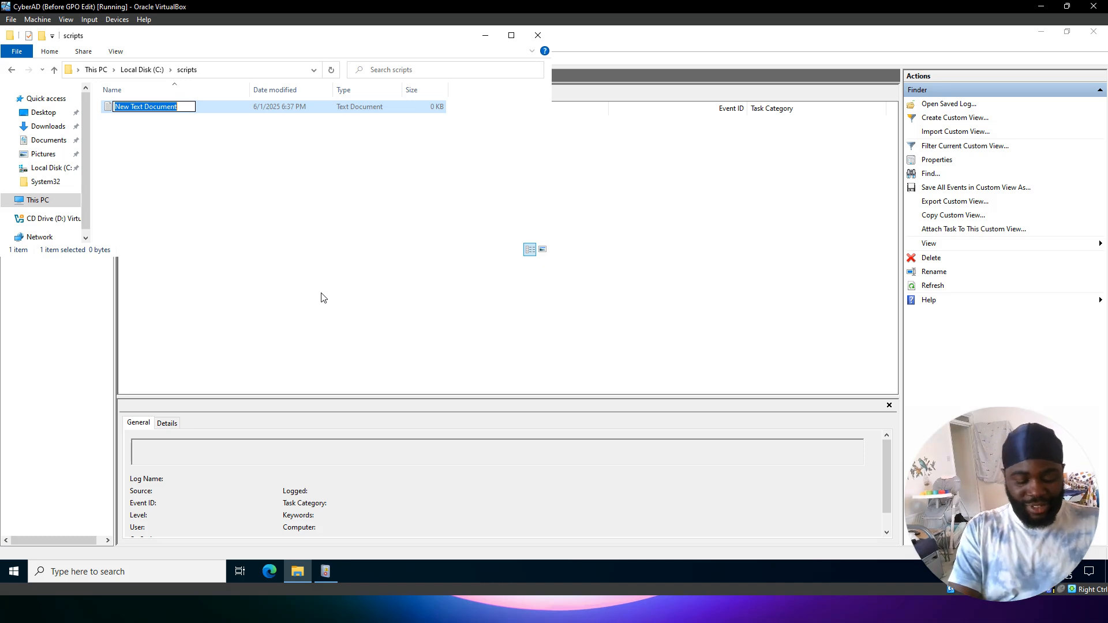
pyautogui.write('Gret')
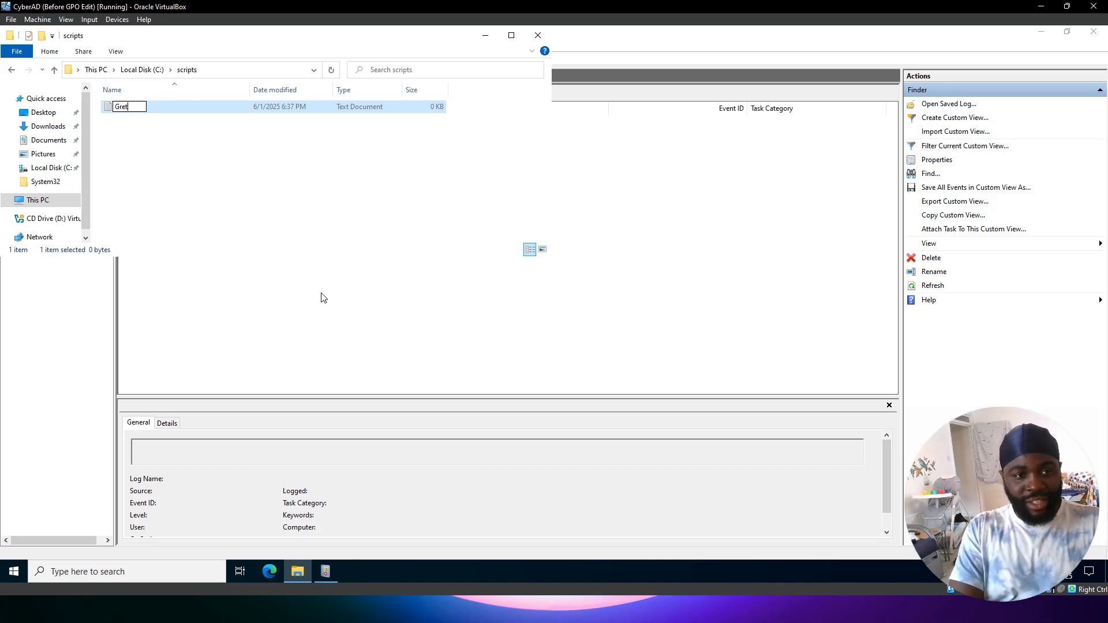
pyautogui.press('BackSpace')
pyautogui.write('etings')
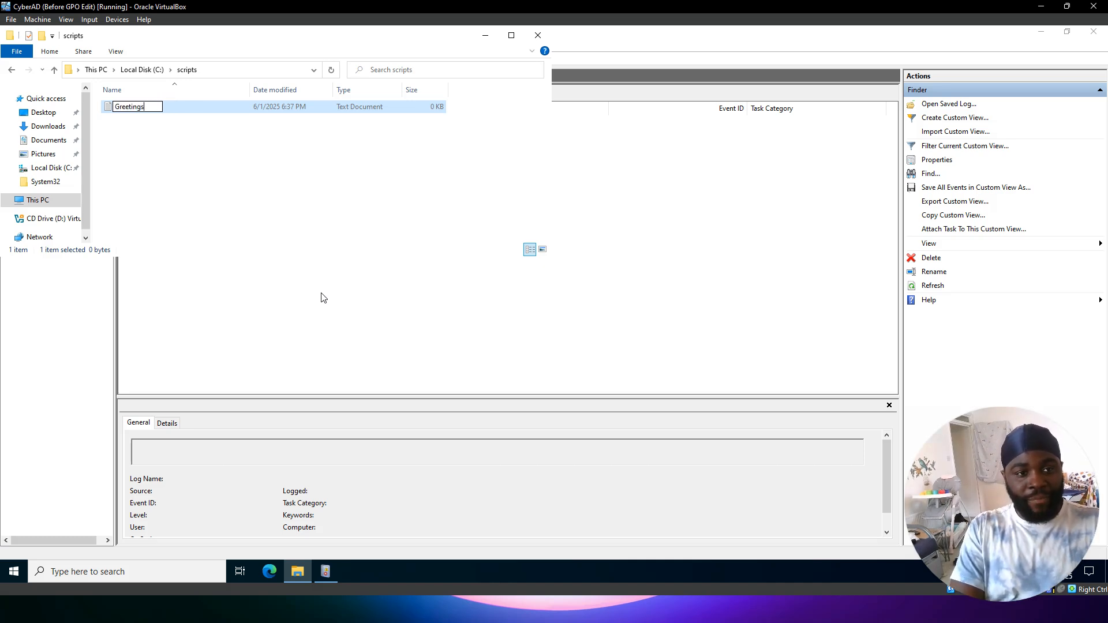
pyautogui.press('Return')
pyautogui.click(358, 241)
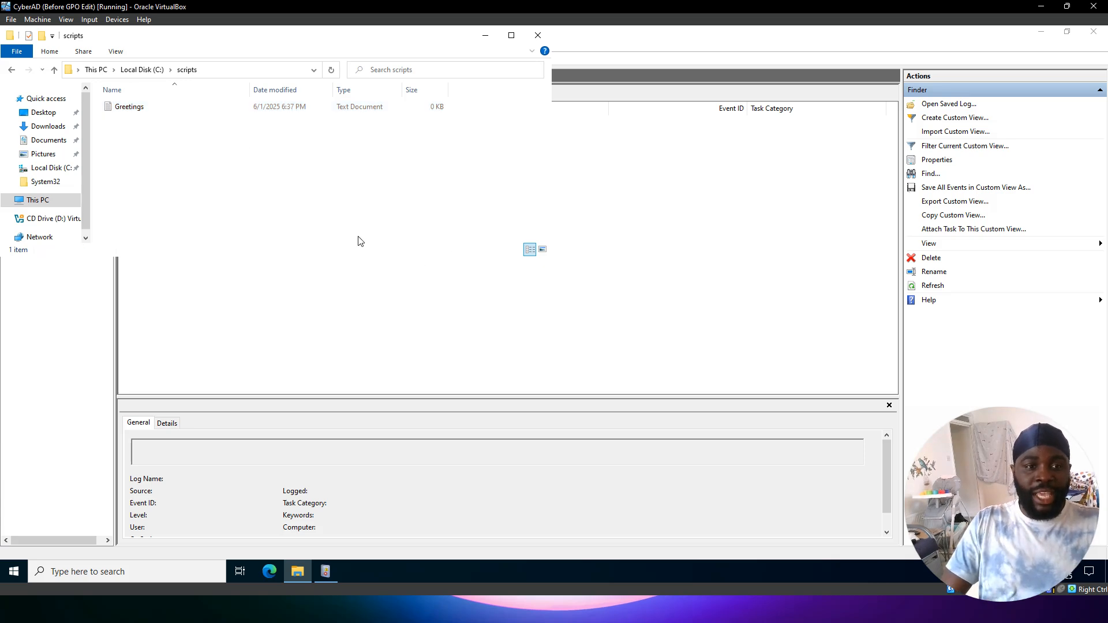
# Step: Create a second text document named Goodbye in the scripts folder
pyautogui.rightClick(358, 241)
pyautogui.moveTo(445, 376)
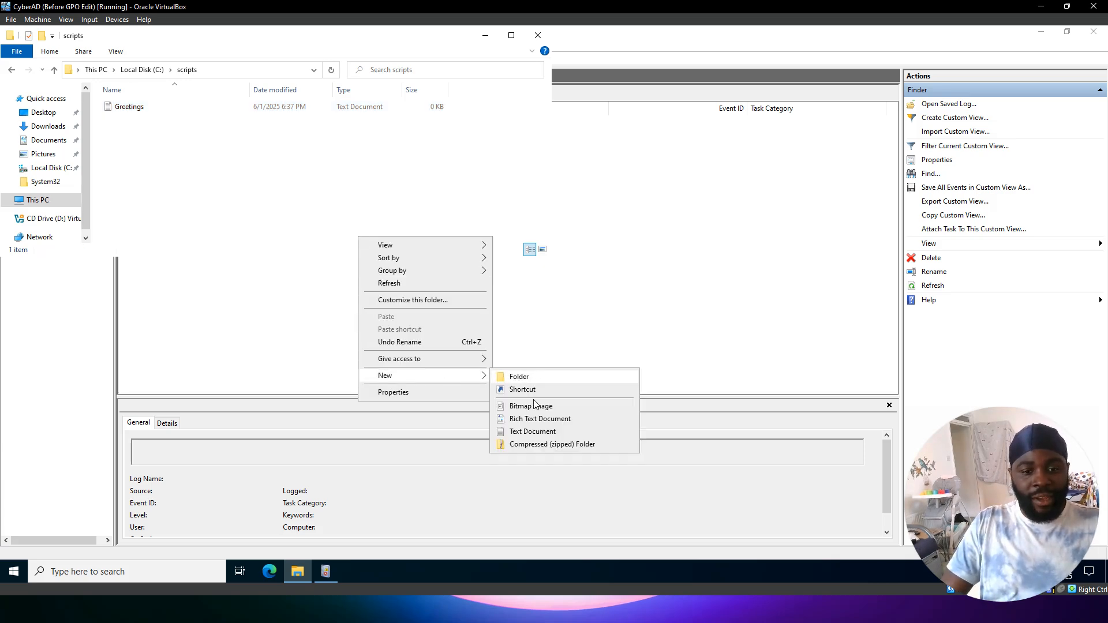
pyautogui.click(533, 431)
pyautogui.write('Goodbye')
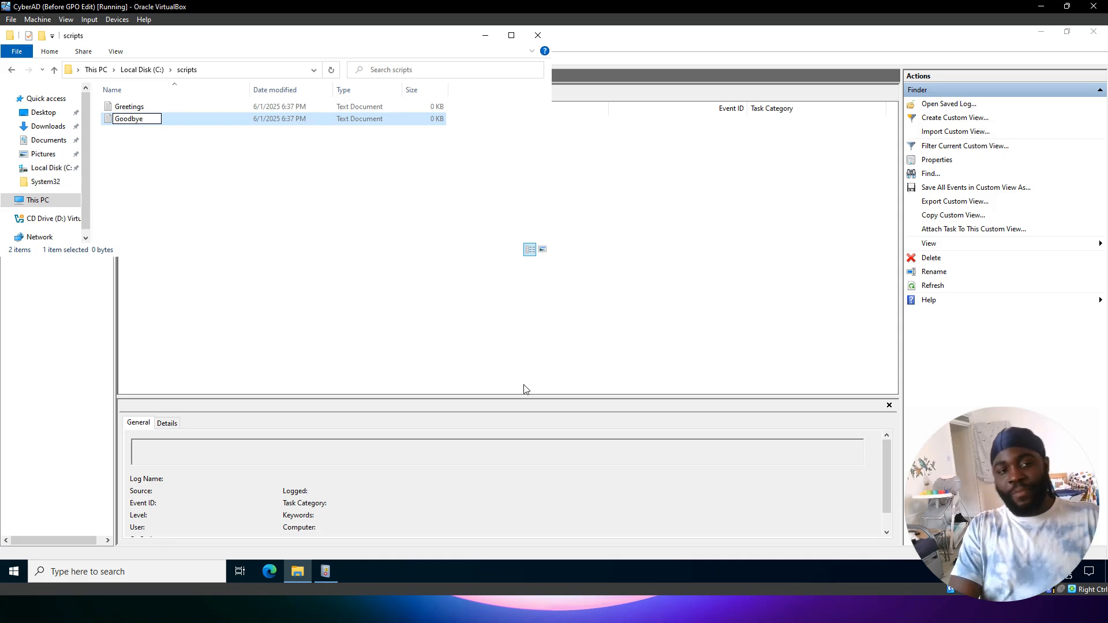
pyautogui.press('Return')
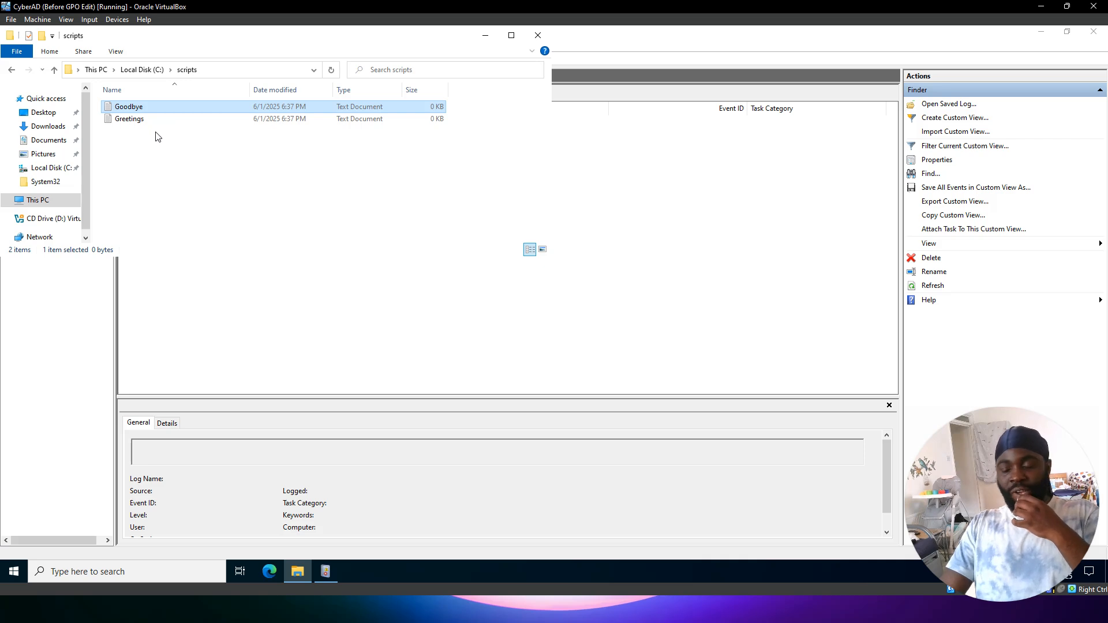
# Step: Write "Hi hope you are enjoying" in the Greetings text document, then save and close it
pyautogui.doubleClick(121, 119)
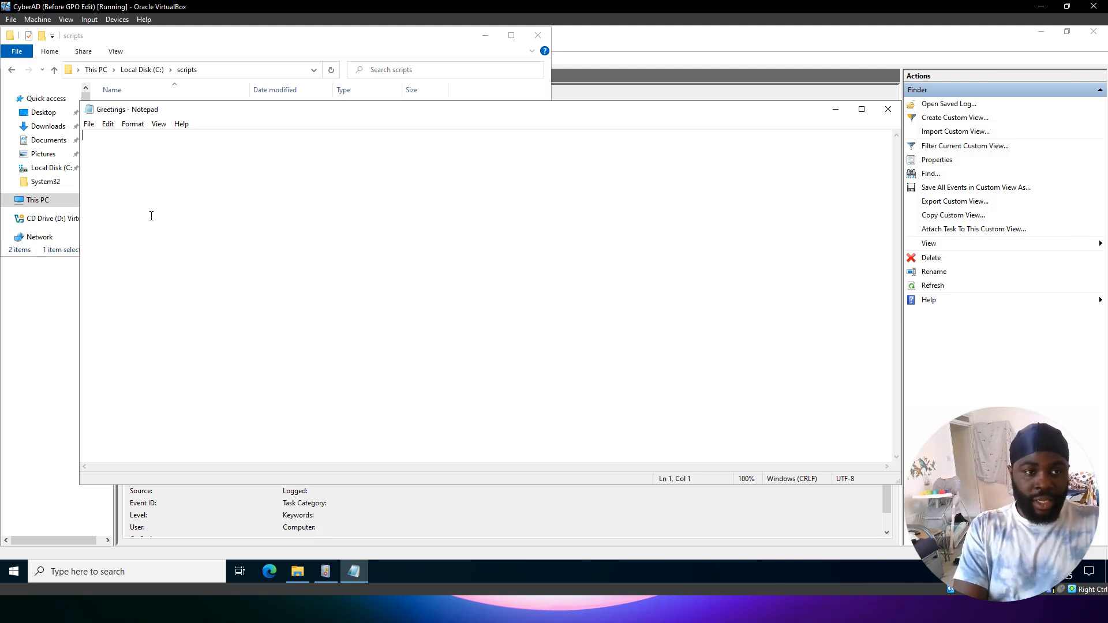
pyautogui.write('Hi')
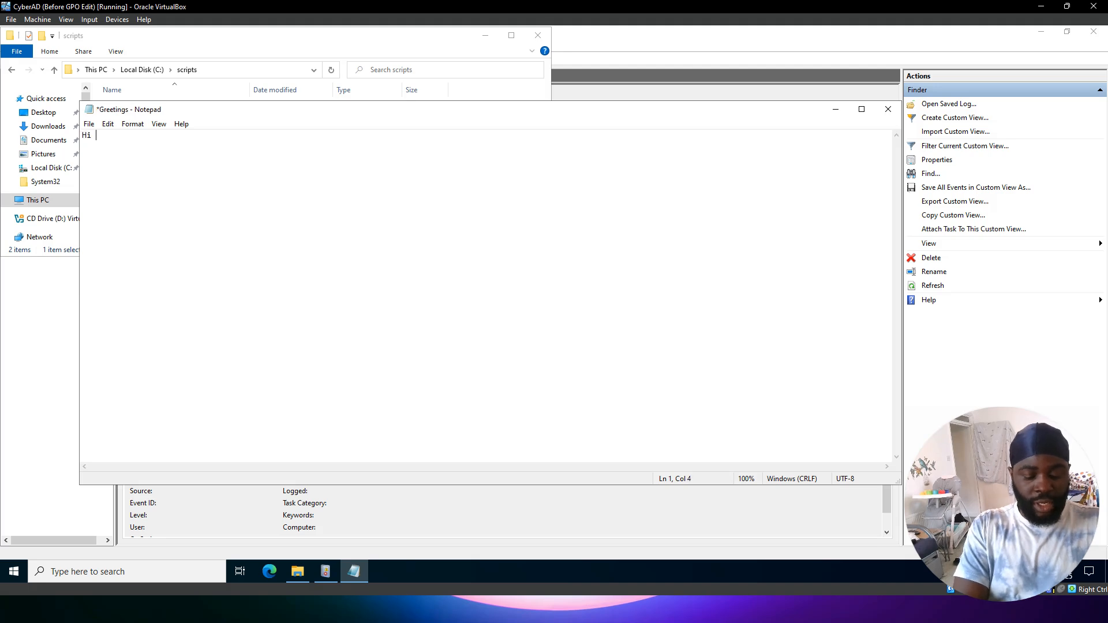
pyautogui.write(' hope')
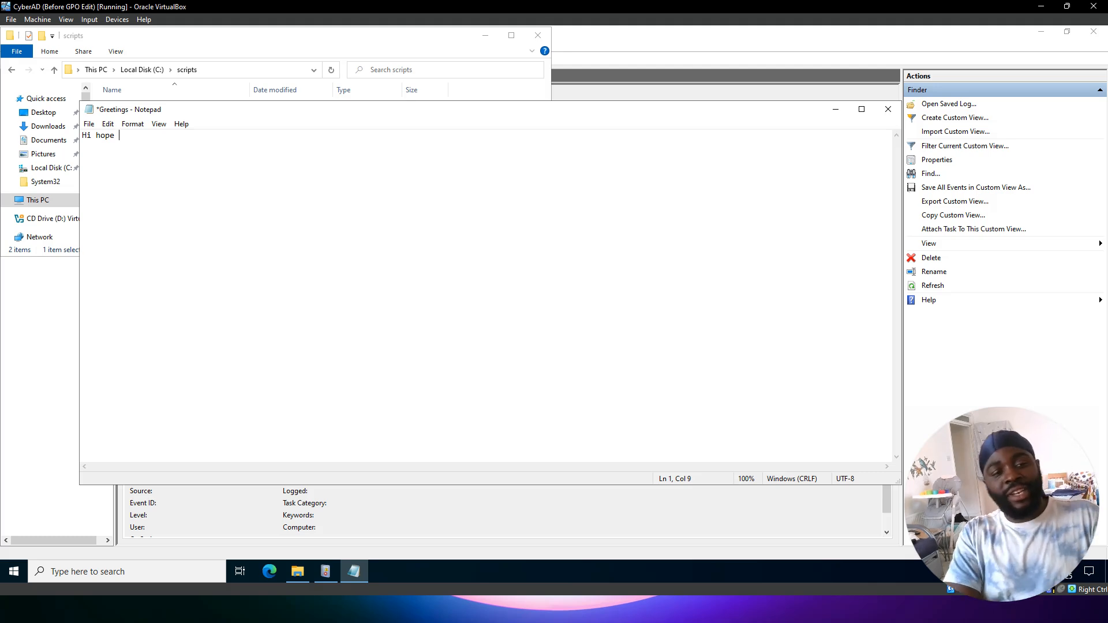
pyautogui.write(' yo')
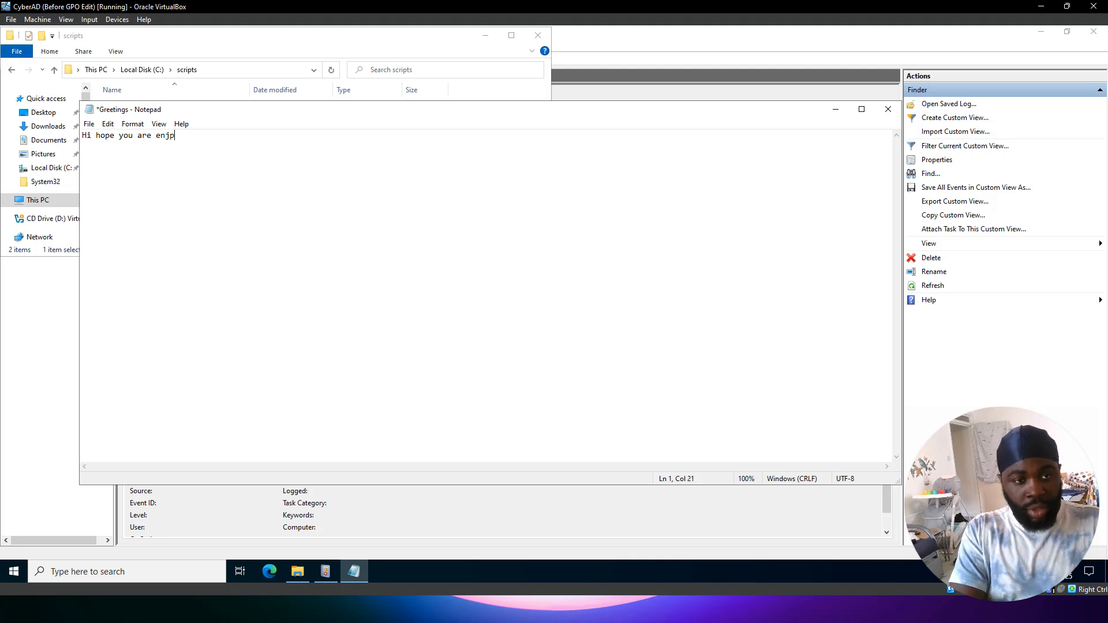
pyautogui.write('u are enjoying')
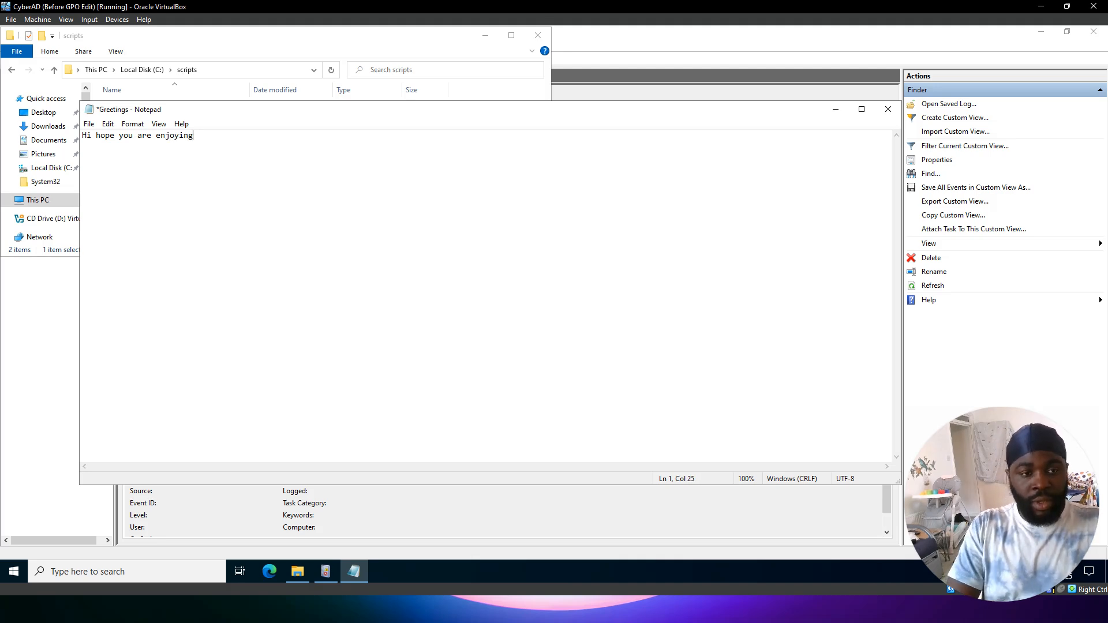
pyautogui.hotkey('ctrl', 's')
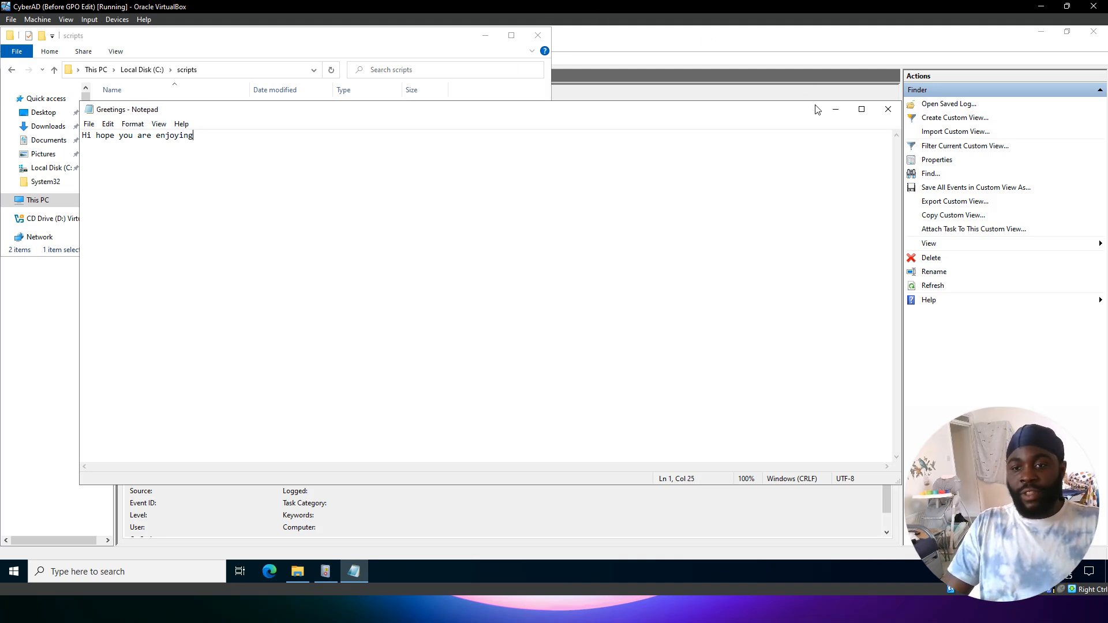
pyautogui.click(887, 109)
# Step: Write "Like and subscribe." and "Have a great day" on two lines in the Goodbye document, then save and close it
pyautogui.doubleClick(144, 119)
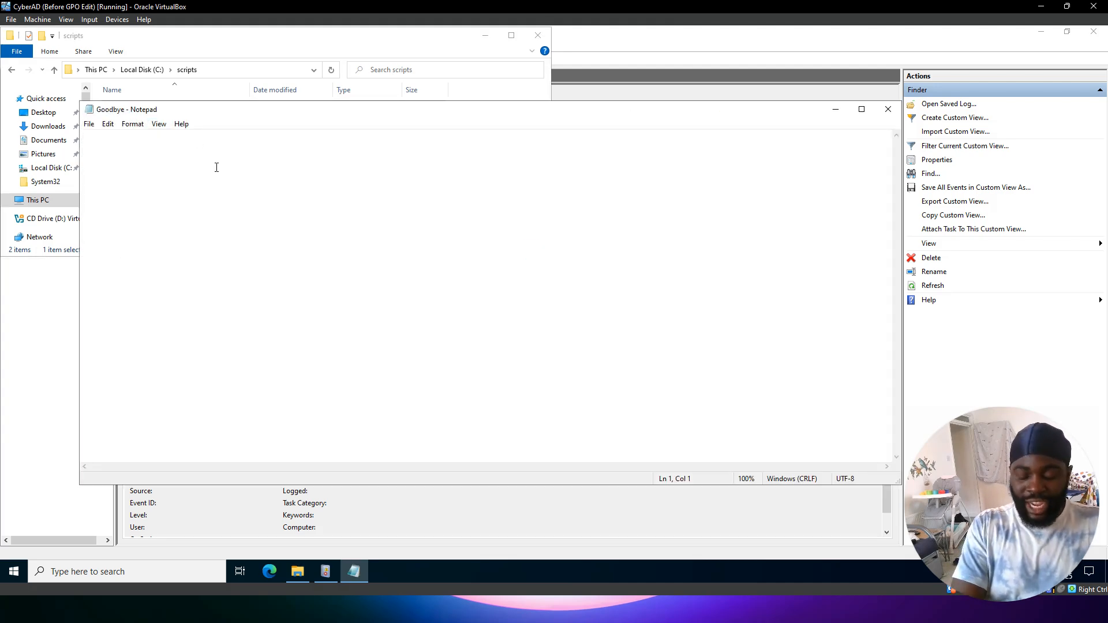
pyautogui.write('Like anbd')
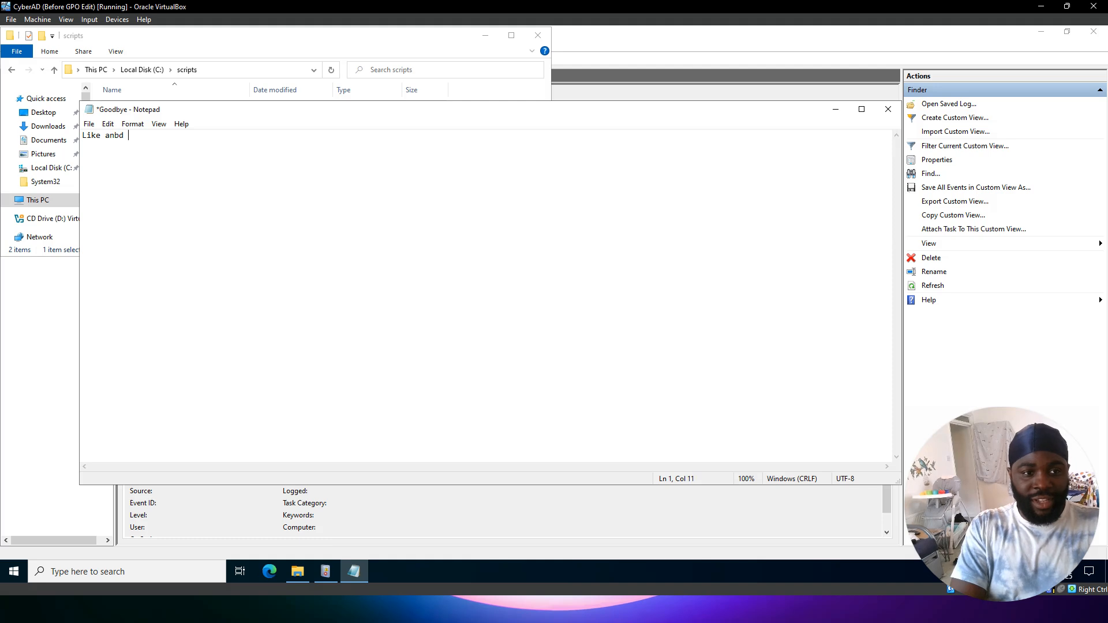
pyautogui.press('BackSpace')
pyautogui.press('BackSpace')
pyautogui.write('d s')
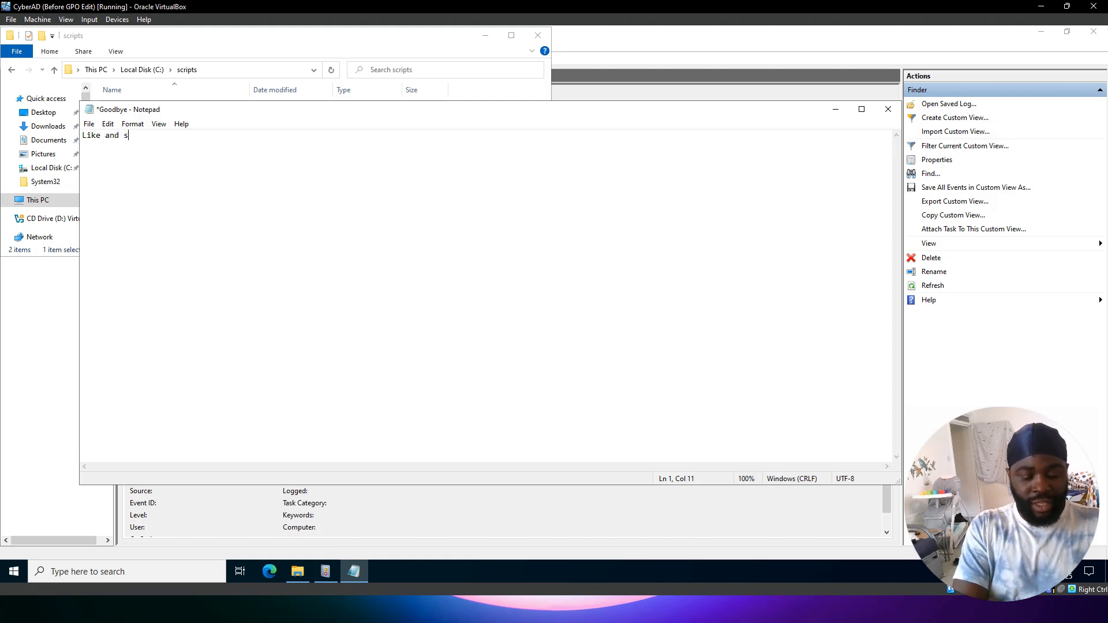
pyautogui.write('ubscribe.')
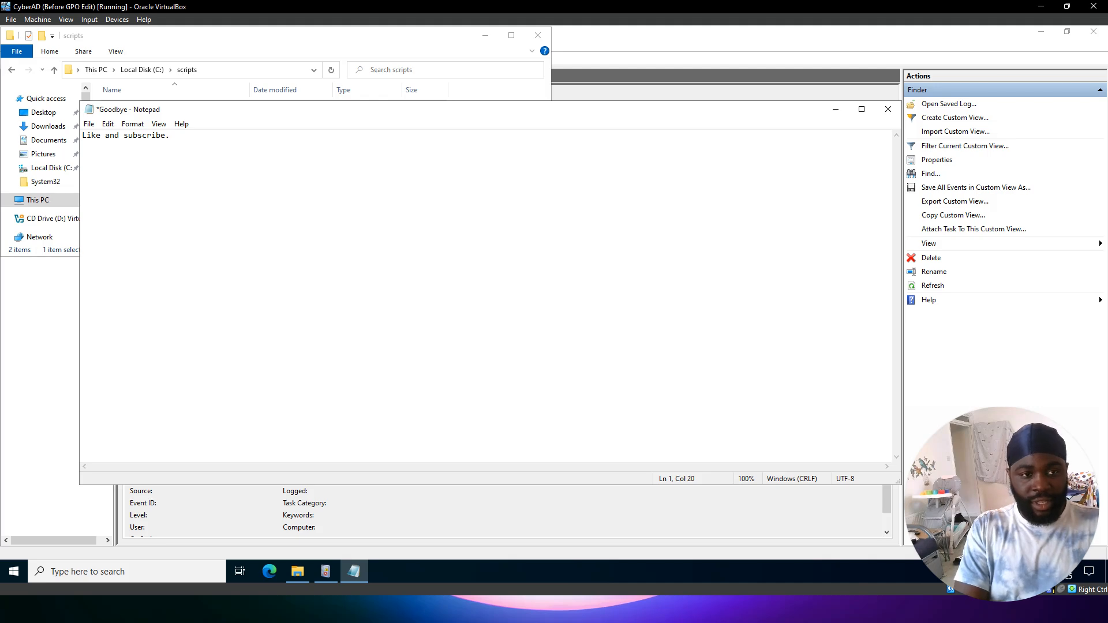
pyautogui.write('ave a')
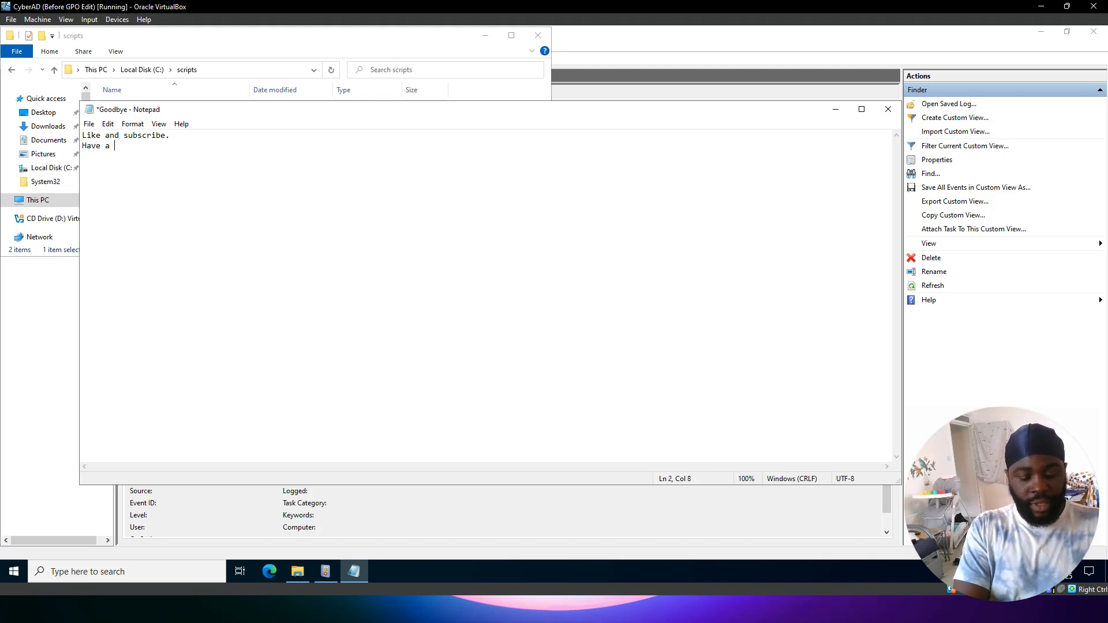
pyautogui.write(' greate')
pyautogui.press('BackSpace')
pyautogui.write('day')
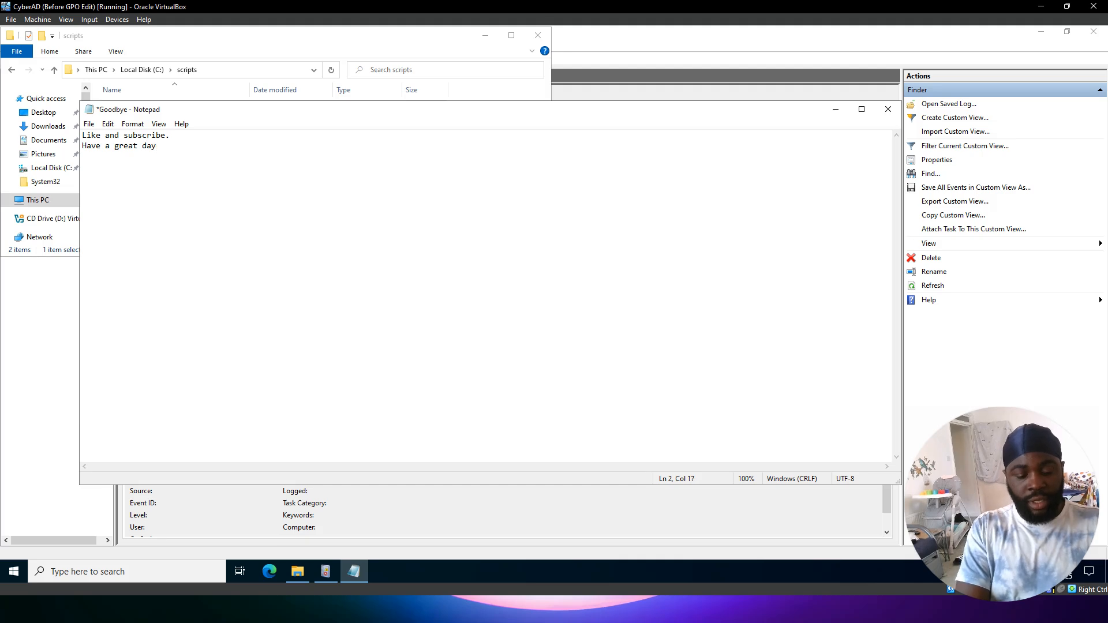
pyautogui.hotkey('ctrl', 's')
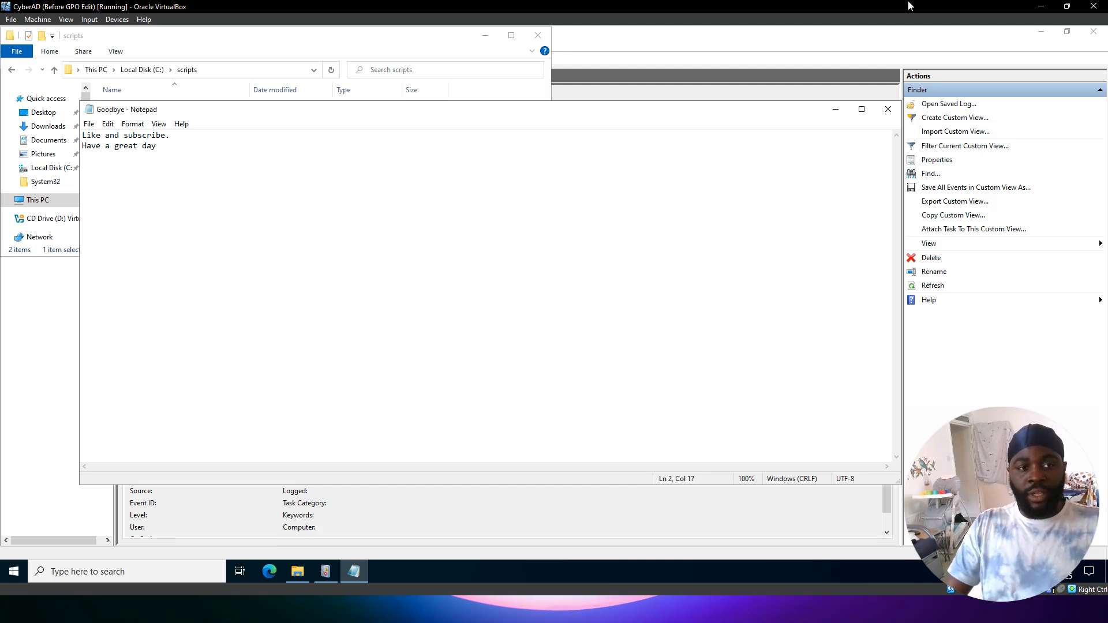
pyautogui.click(886, 110)
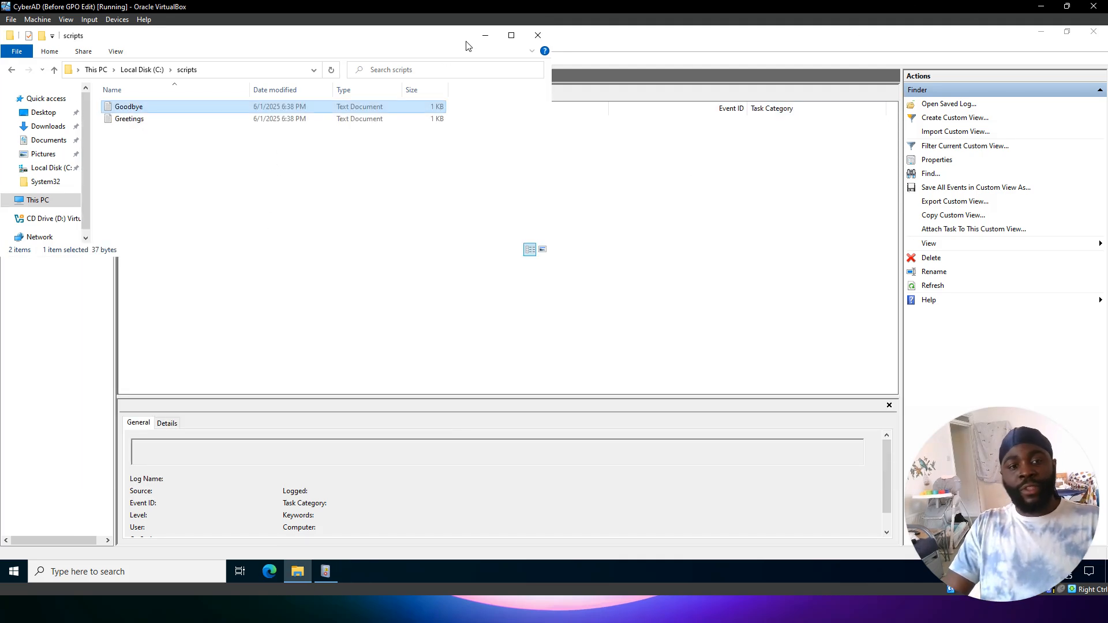
# Step: Open Command Prompt on the server
pyautogui.click(87, 565)
pyautogui.write('md')
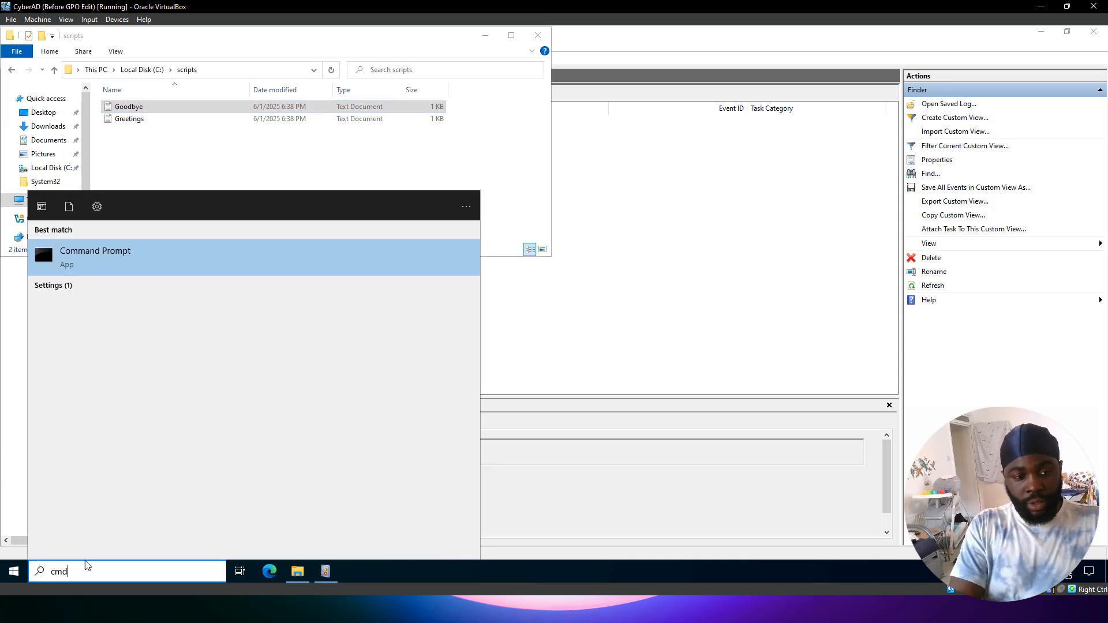
pyautogui.press('Return')
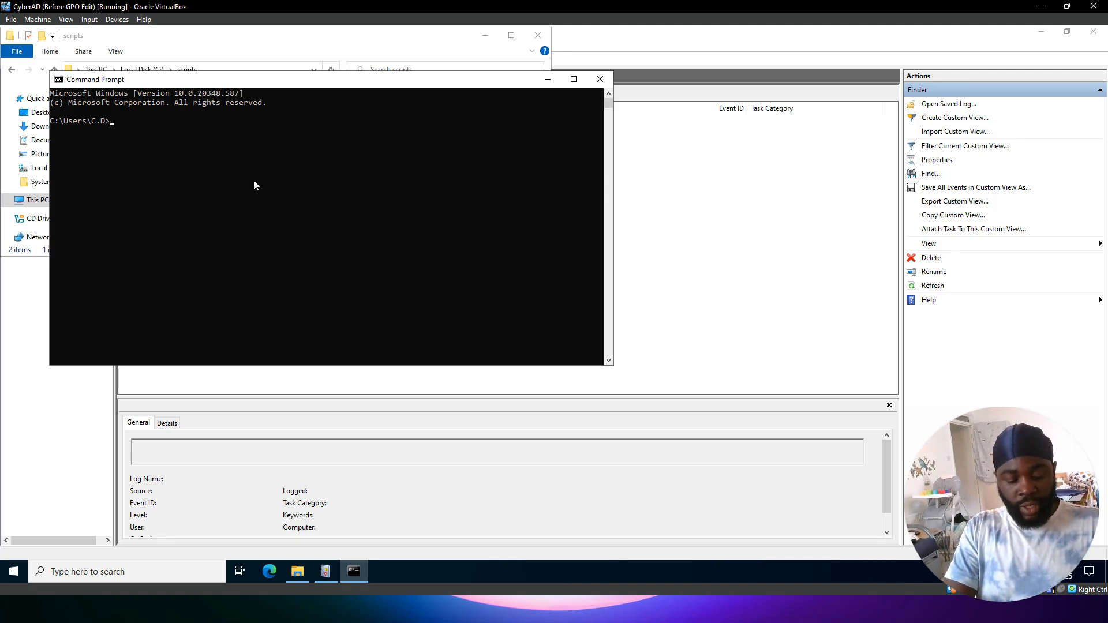
# Step: Create the Goodbye command script by running echo "c:\scripts\Goodbye.txt" > "c:\scripts\Goodbye.cmd"
pyautogui.write('echo ')
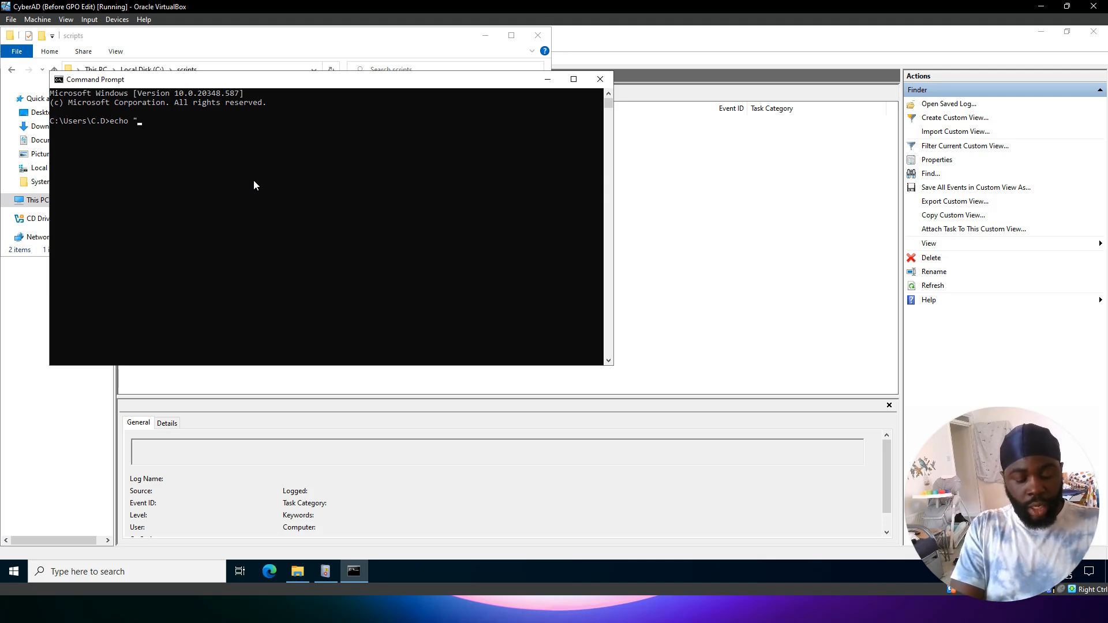
pyautogui.write('"c:')
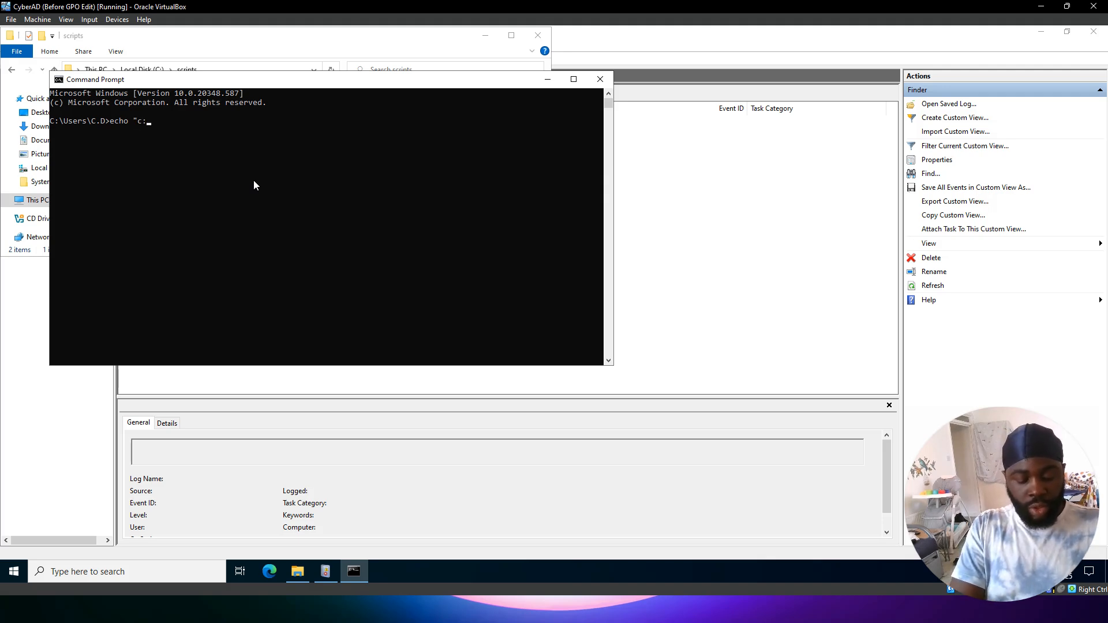
pyautogui.write('\\')
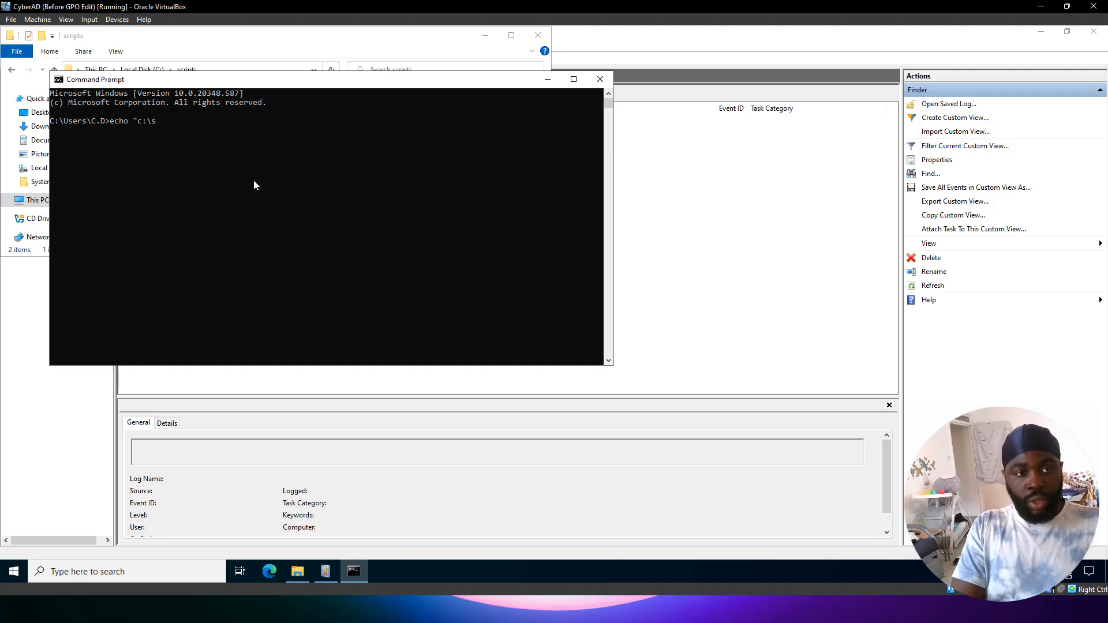
pyautogui.write('scripts"')
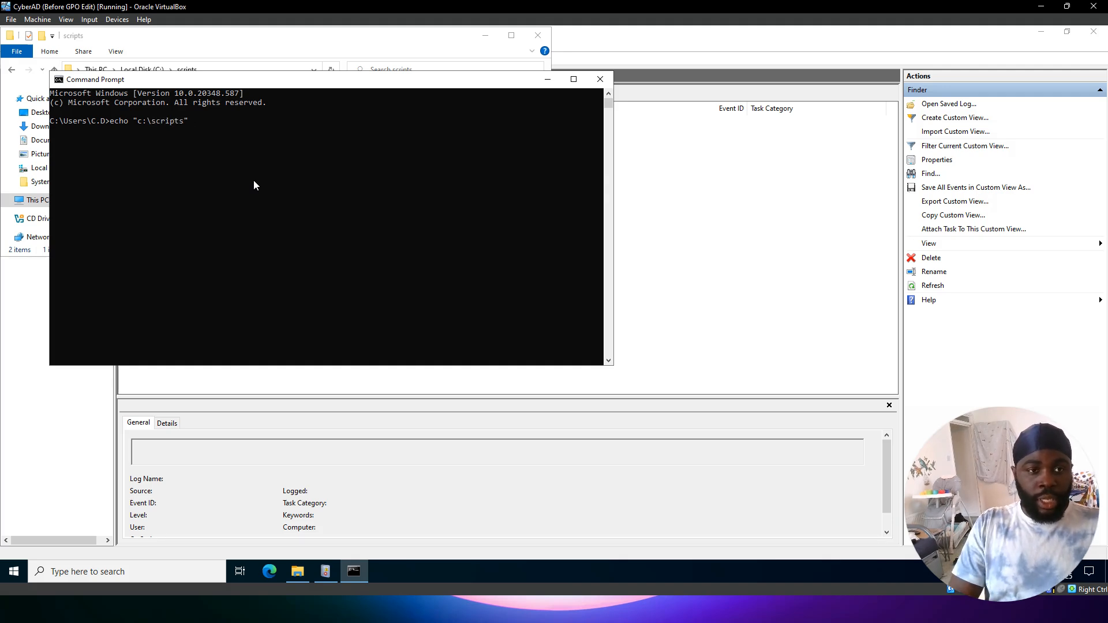
pyautogui.press('Left')
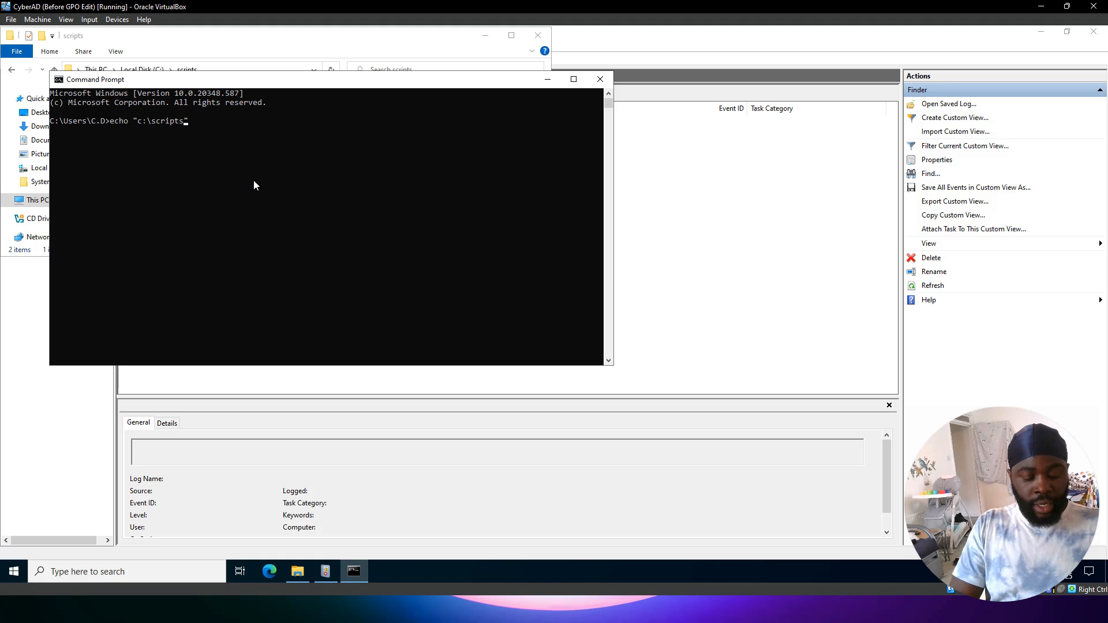
pyautogui.write('\\G')
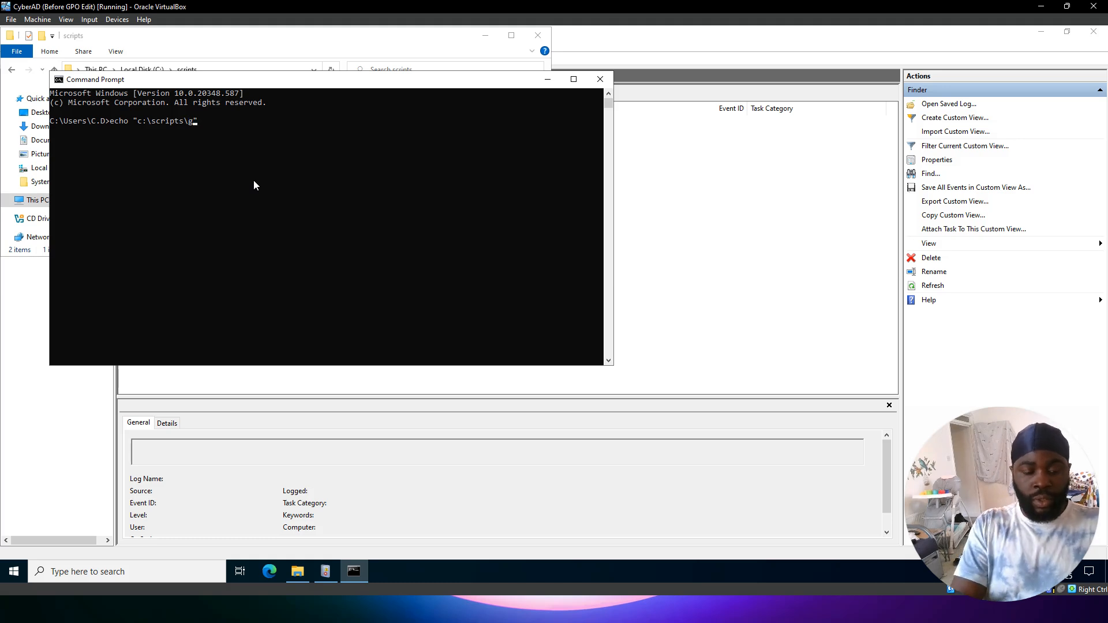
pyautogui.press('Tab')
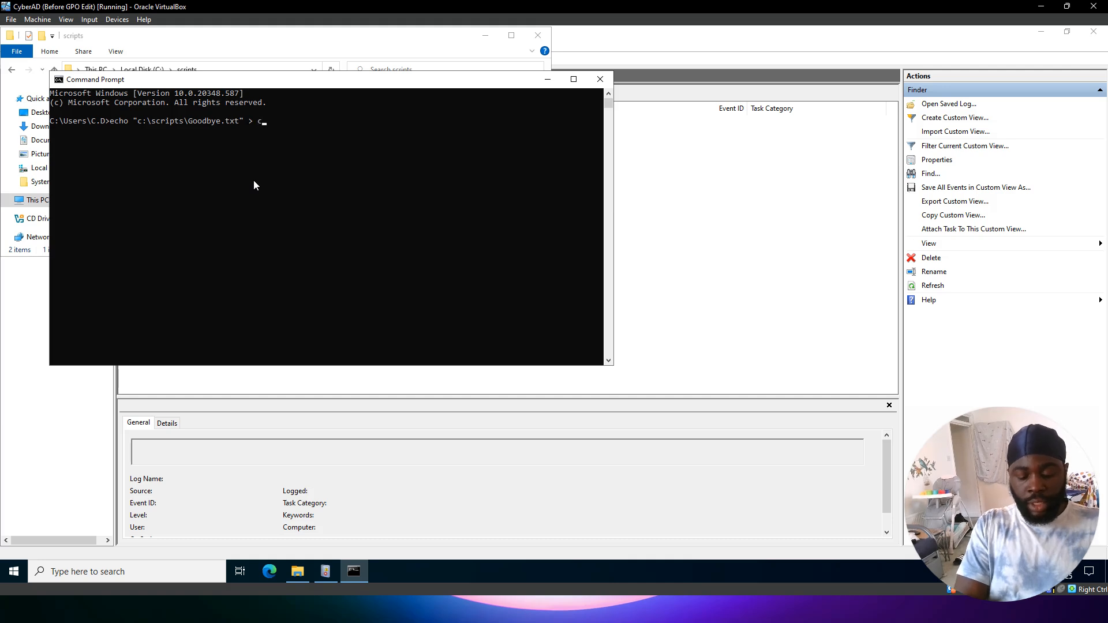
pyautogui.press('BackSpace')
pyautogui.press('BackSpace')
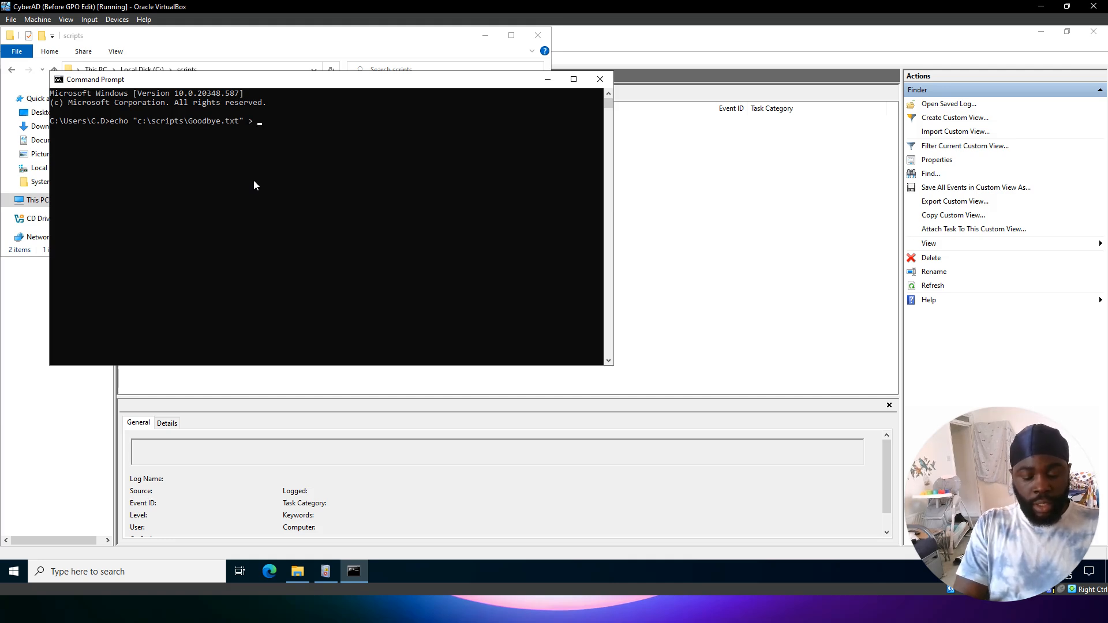
pyautogui.write('"c:')
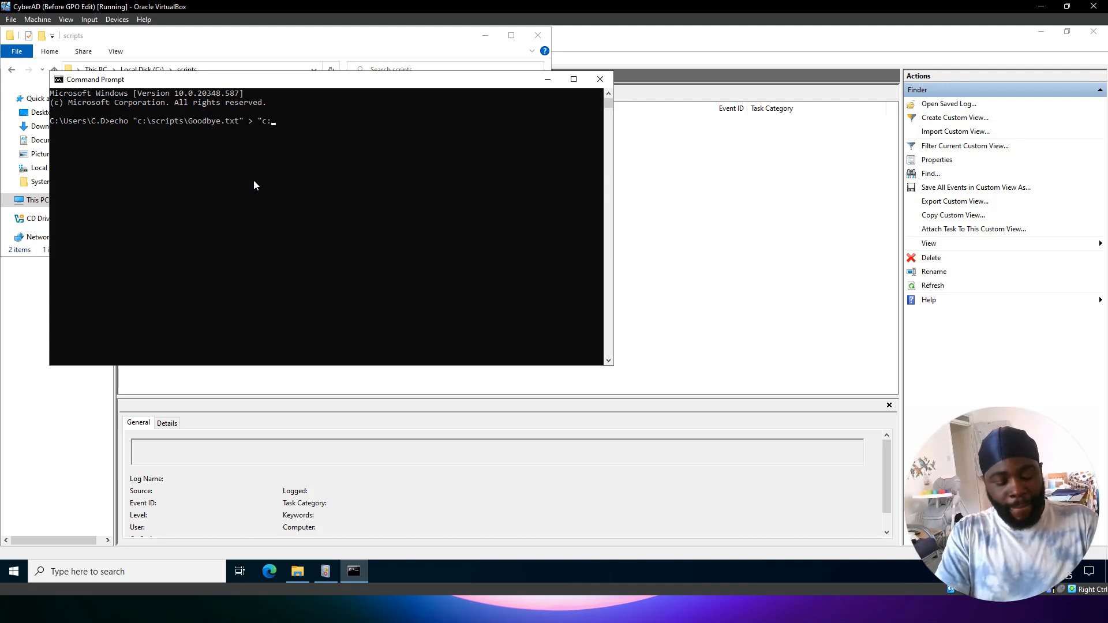
pyautogui.write('\\scripts"')
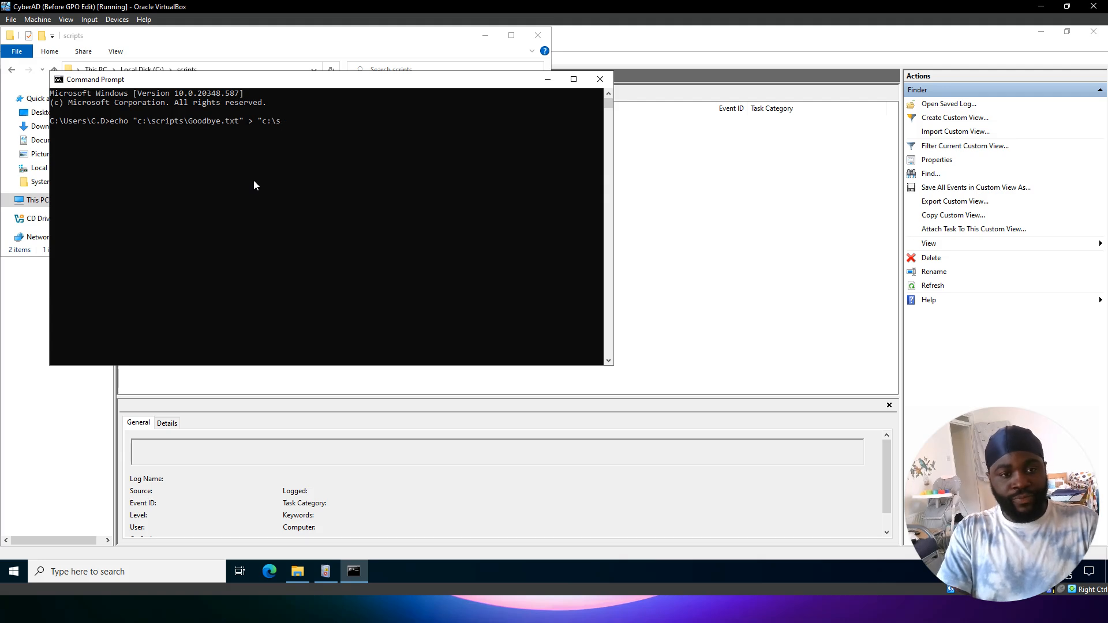
pyautogui.press('Left')
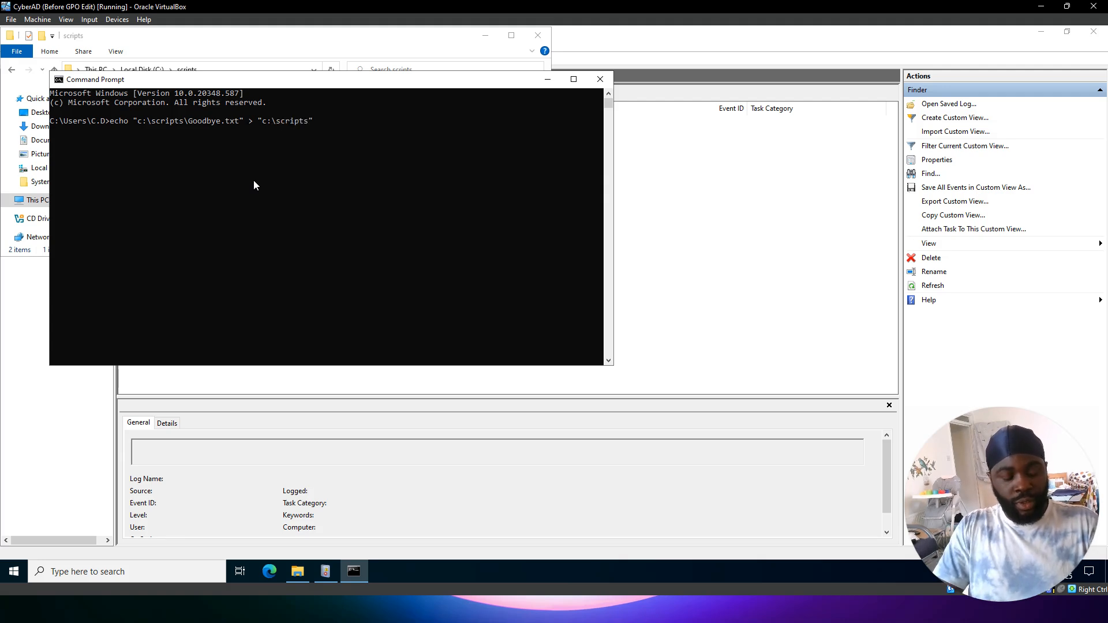
pyautogui.write('\\g')
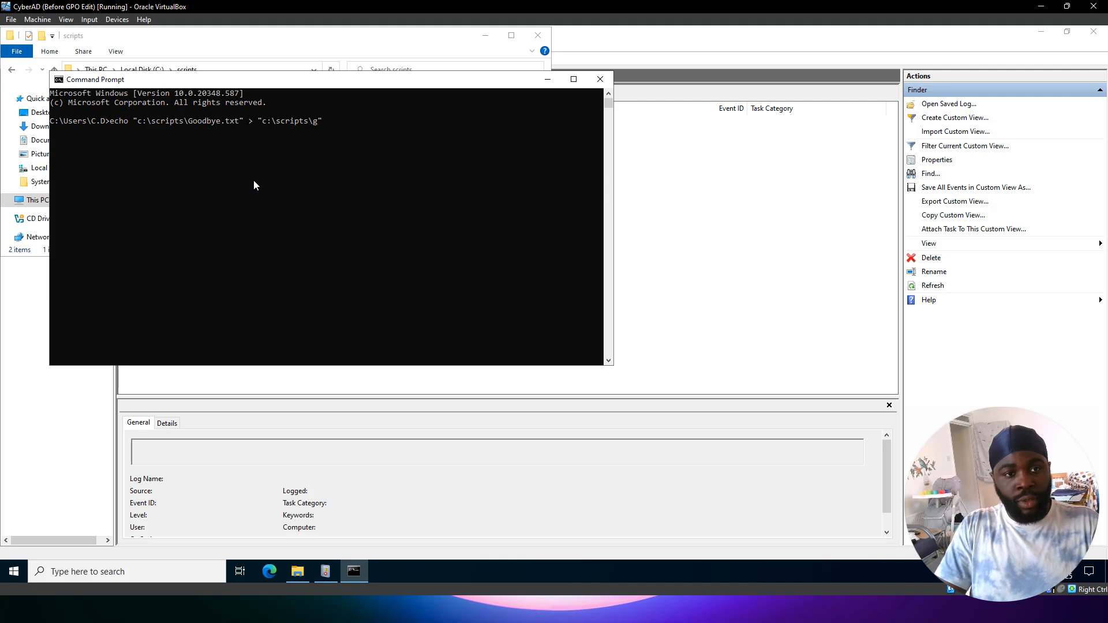
pyautogui.press('Tab')
pyautogui.press('Left')
pyautogui.press('BackSpace')
pyautogui.press('BackSpace')
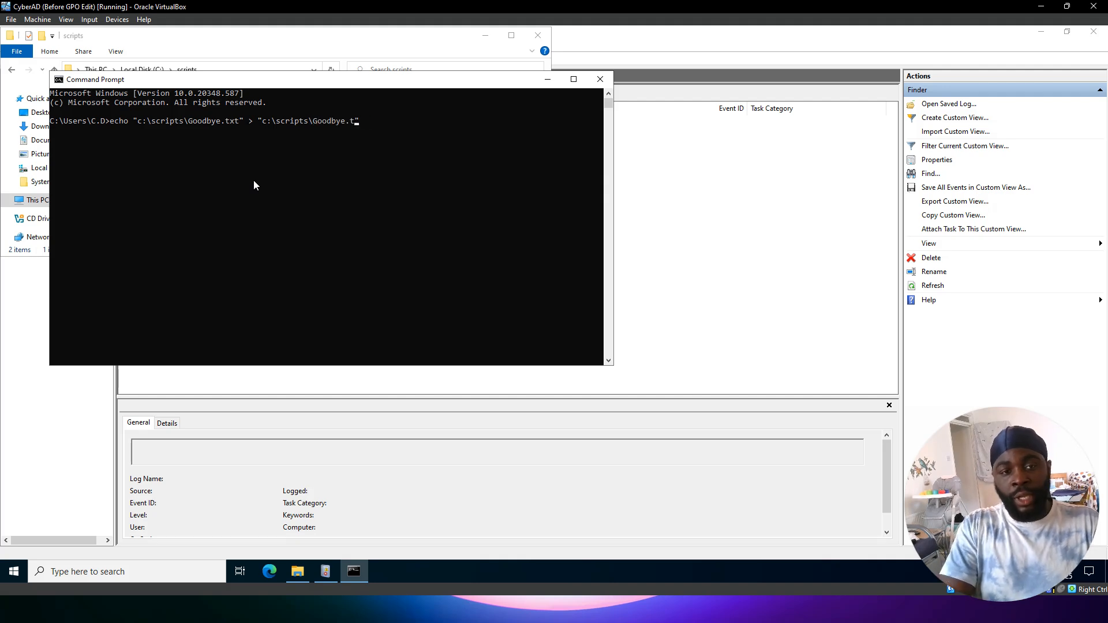
pyautogui.press('BackSpace')
pyautogui.write('cmd')
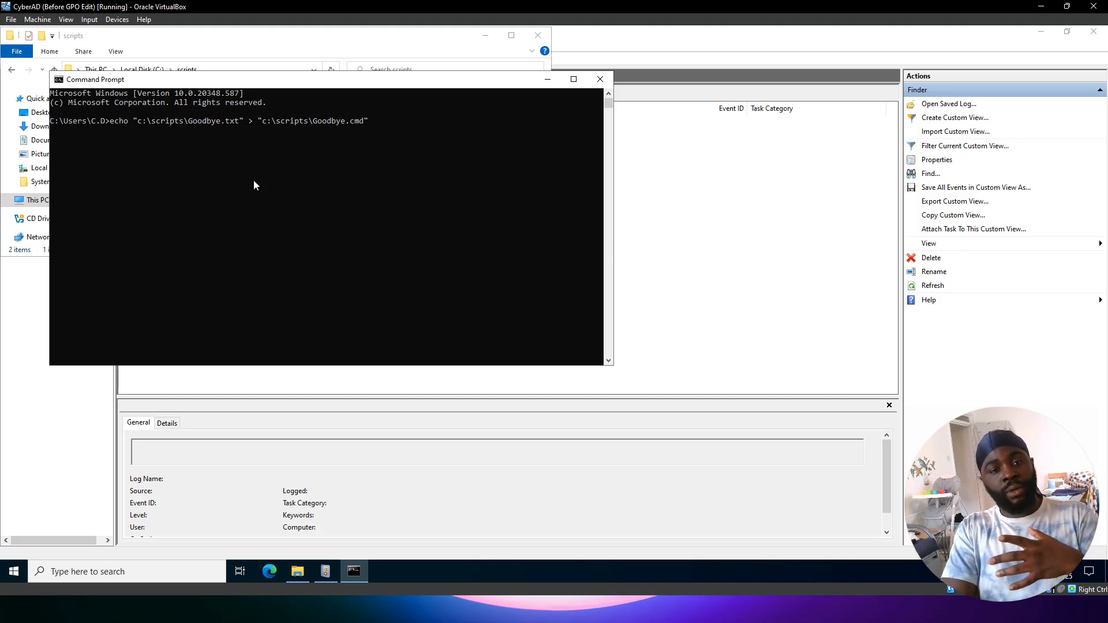
pyautogui.press('Return')
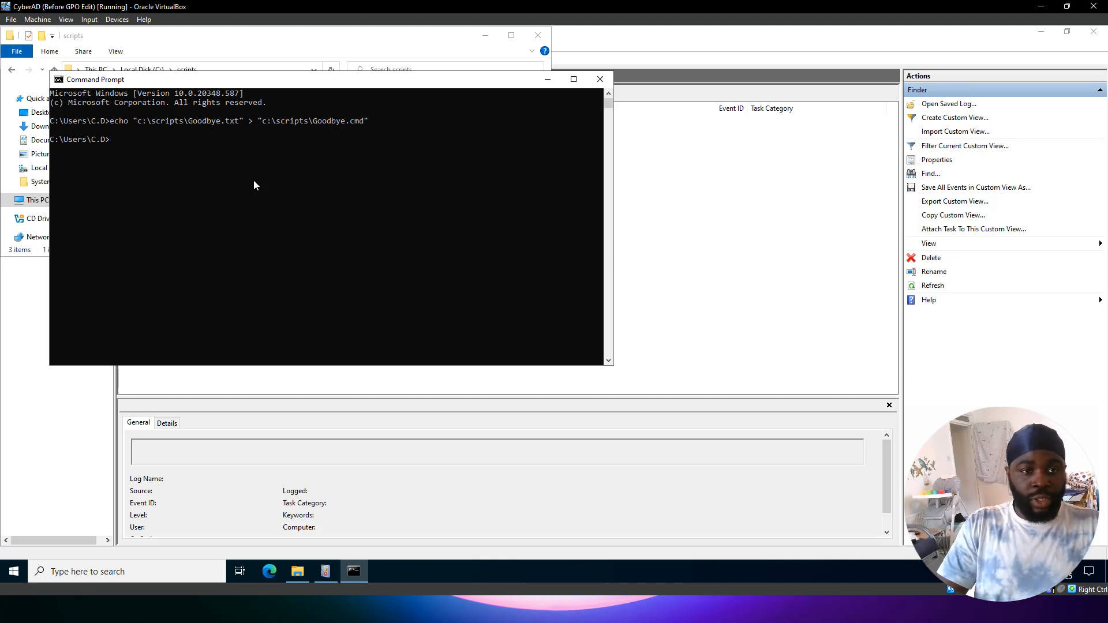
# Step: Reuse the previous command to create the Greetings script, running echo "c:\scripts\Greetings.txt" > "c:\scripts\Greetings.cmd"
pyautogui.press('Up')
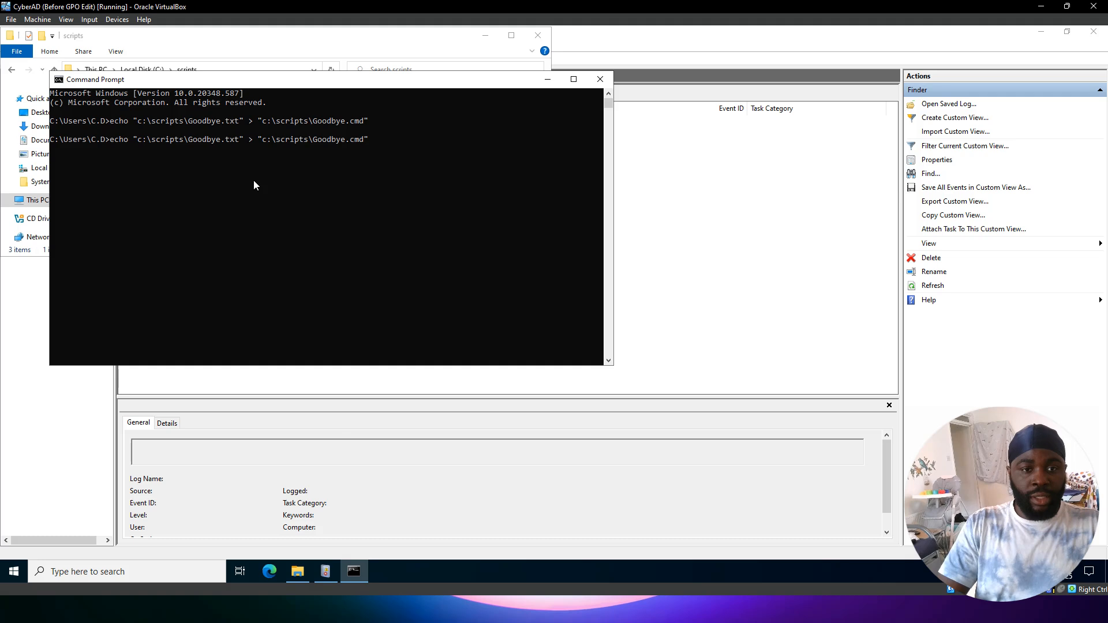
pyautogui.press('BackSpace')
pyautogui.press('BackSpace')
pyautogui.press('BackSpace')
pyautogui.press('BackSpace')
pyautogui.press('BackSpace')
pyautogui.press('BackSpace')
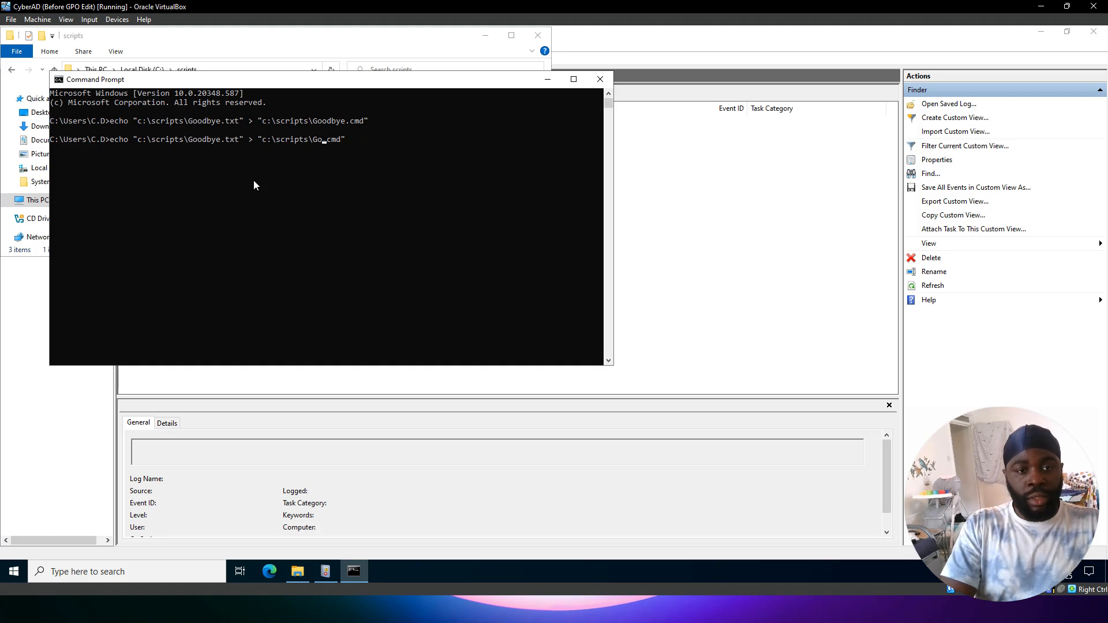
pyautogui.write('reetings')
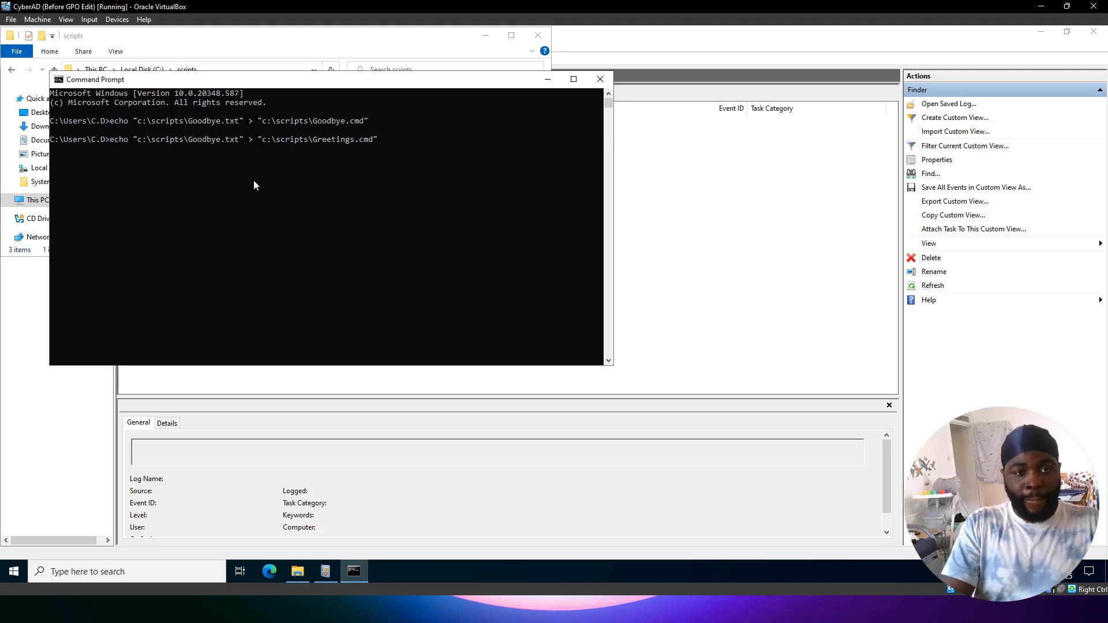
pyautogui.press('BackSpace')
pyautogui.press('BackSpace')
pyautogui.press('BackSpace')
pyautogui.press('BackSpace')
pyautogui.press('BackSpace')
pyautogui.press('BackSpace')
pyautogui.press('BackSpace')
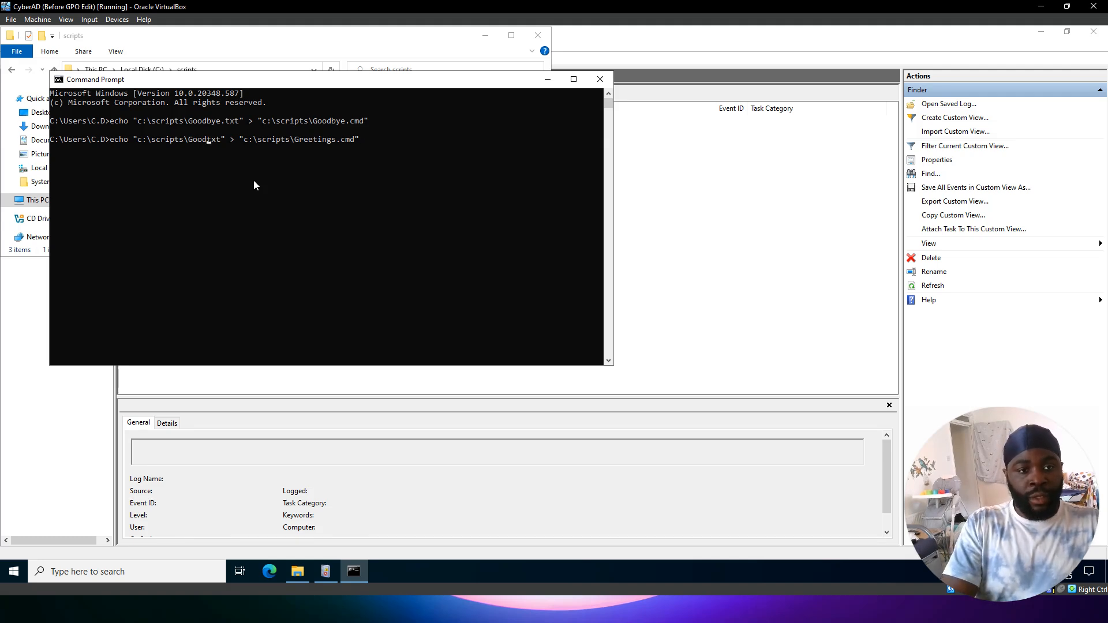
pyautogui.write('reetings')
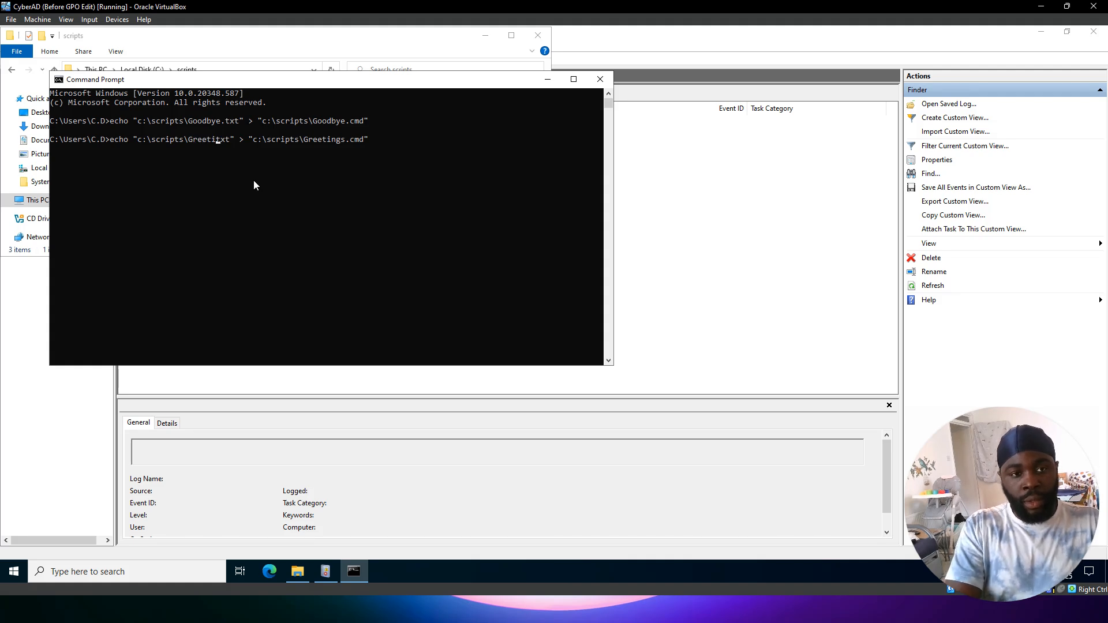
pyautogui.write('.')
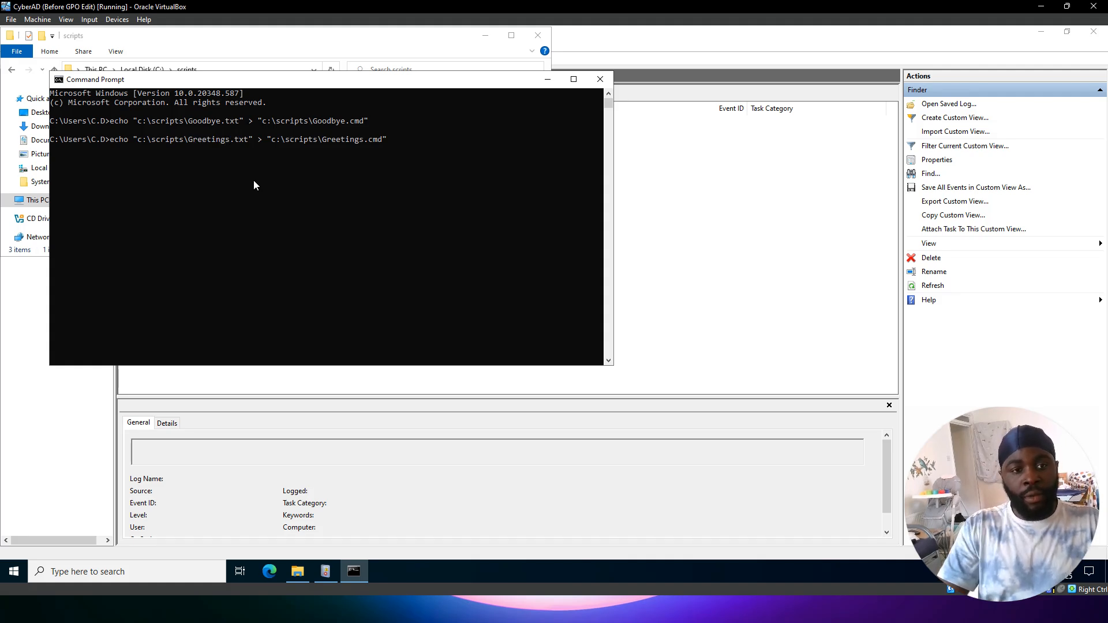
pyautogui.press('Return')
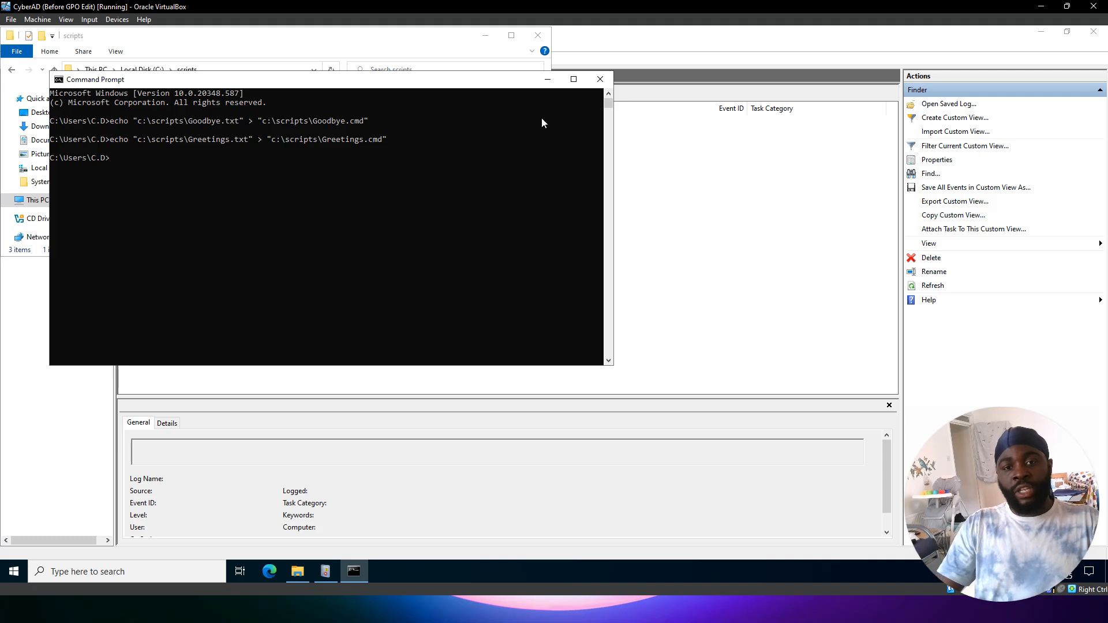
# Step: Minimize Command Prompt, test the Greetings command script from the scripts folder, and close the text document it opens
pyautogui.click(546, 81)
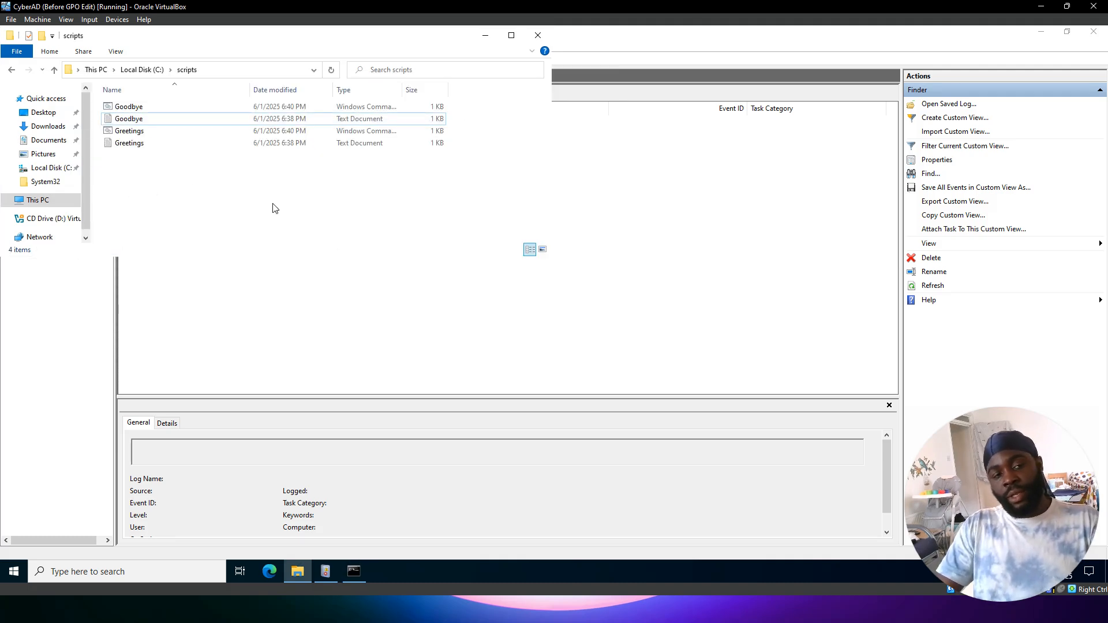
pyautogui.doubleClick(149, 134)
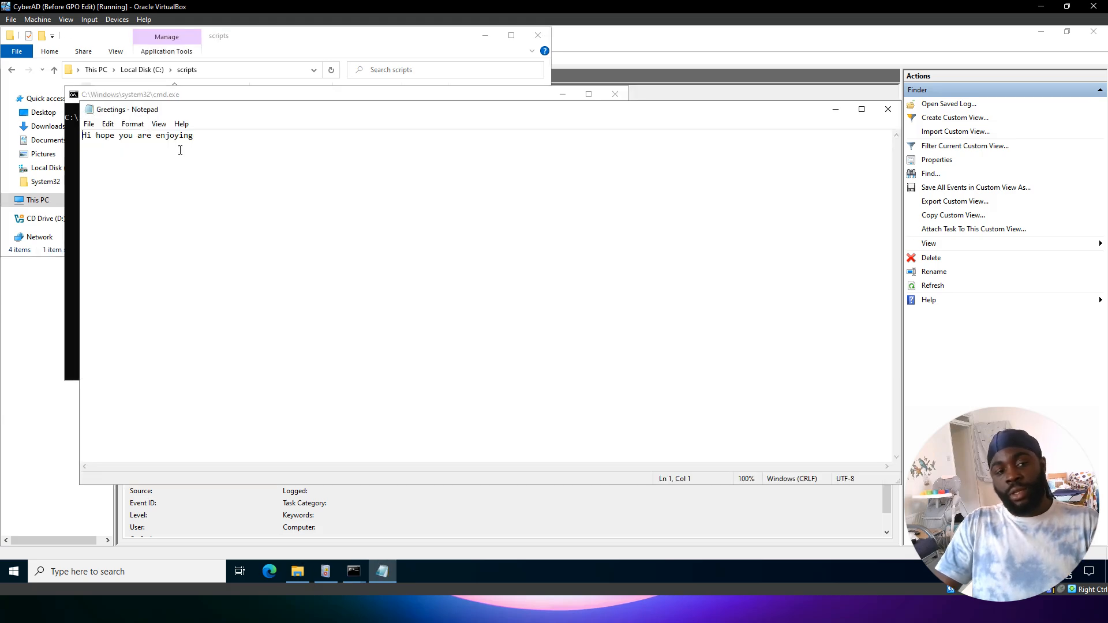
pyautogui.click(887, 109)
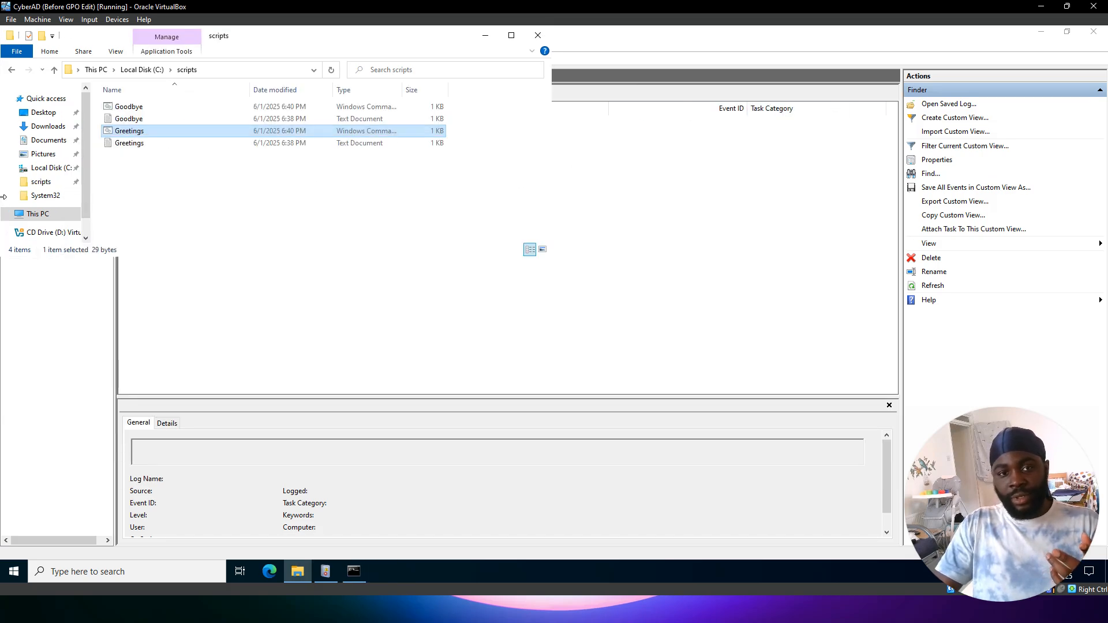
# Step: Switch to Group Policy Management and create a GPO named YouPolicy linked to the Cyber.com domain
pyautogui.click(117, 571)
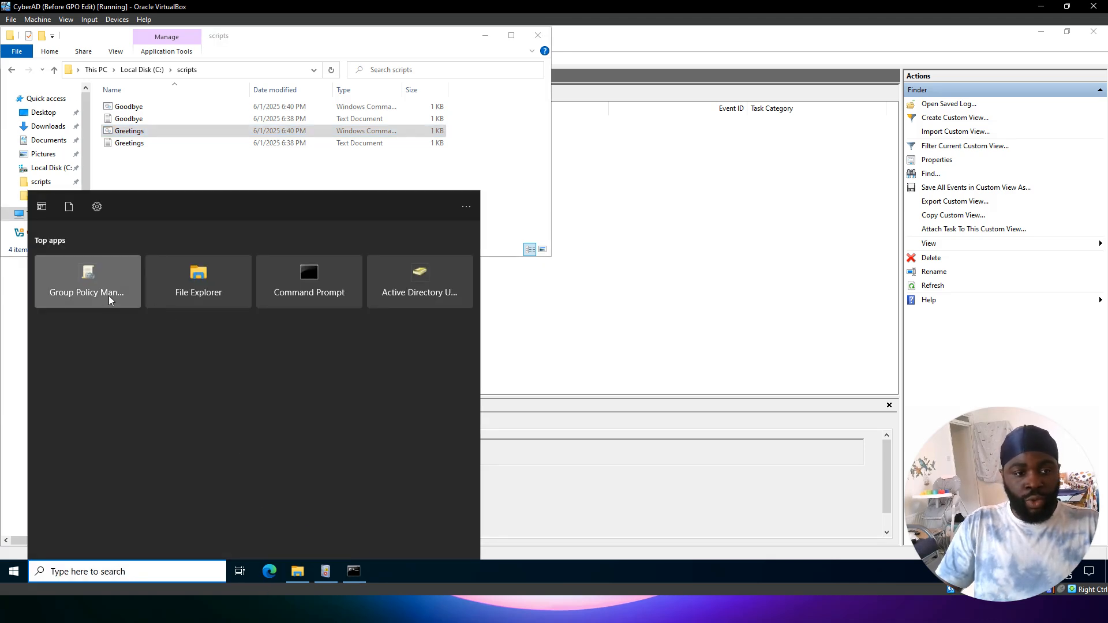
pyautogui.click(109, 295)
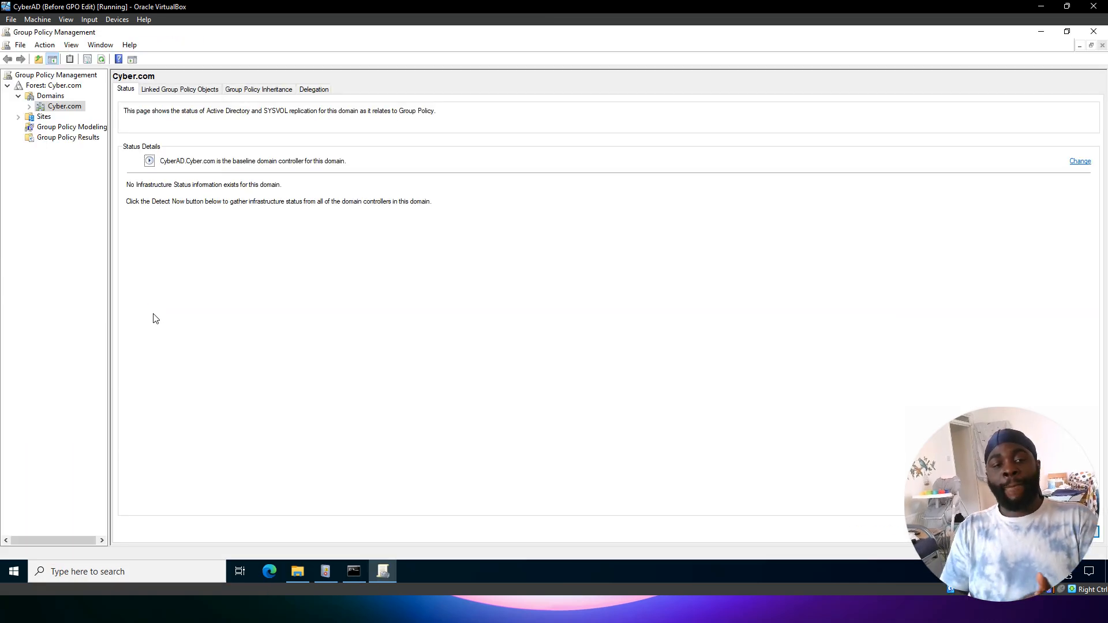
pyautogui.click(30, 107)
pyautogui.rightClick(55, 110)
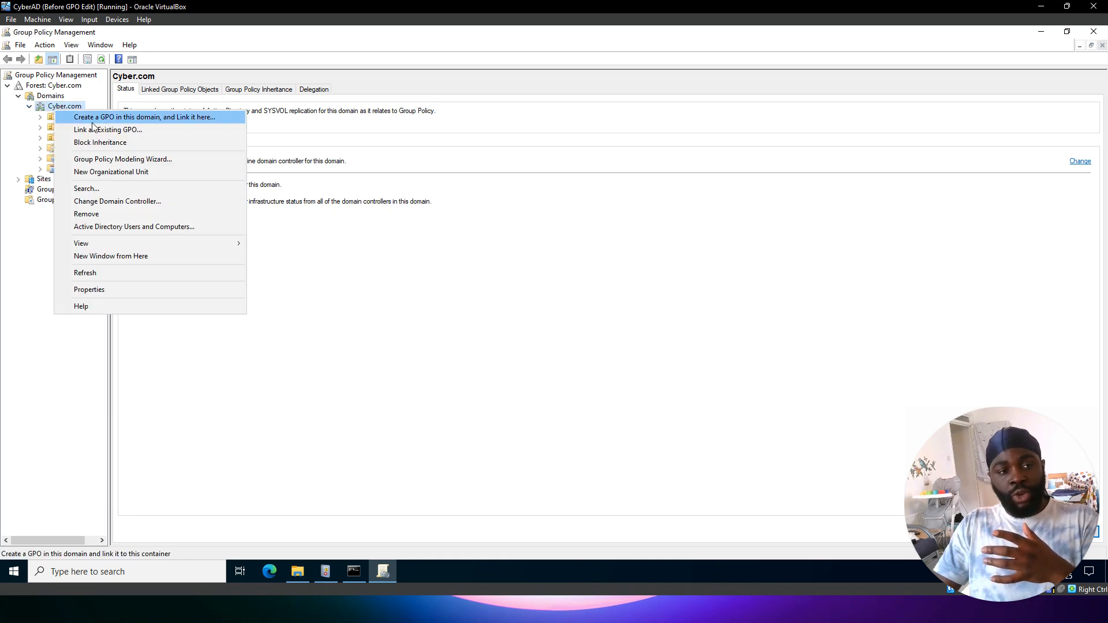
pyautogui.click(94, 118)
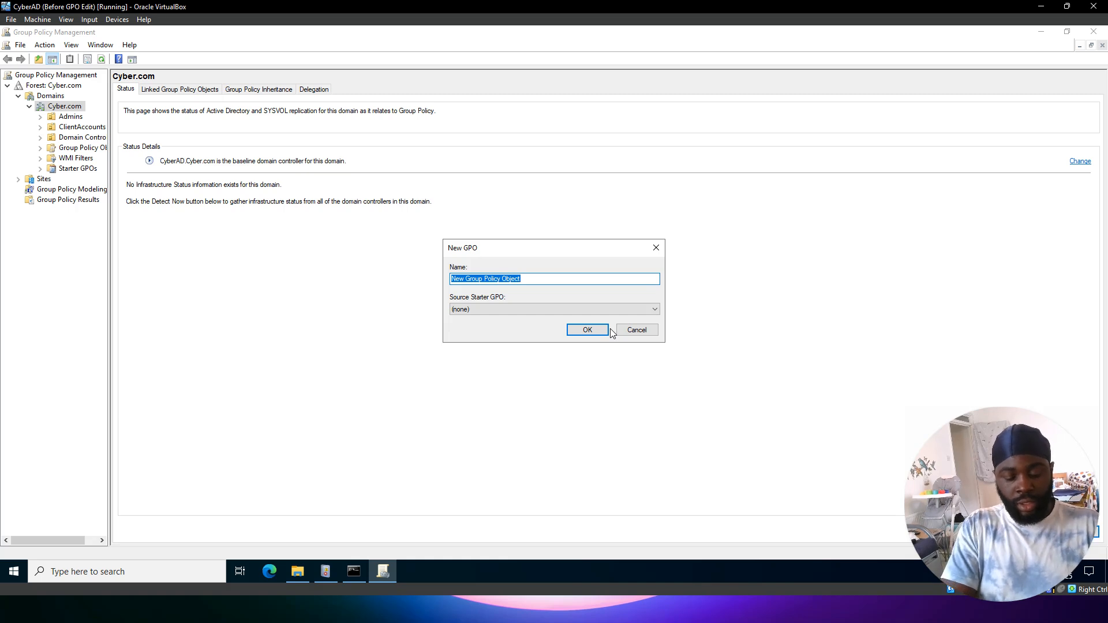
pyautogui.write('You')
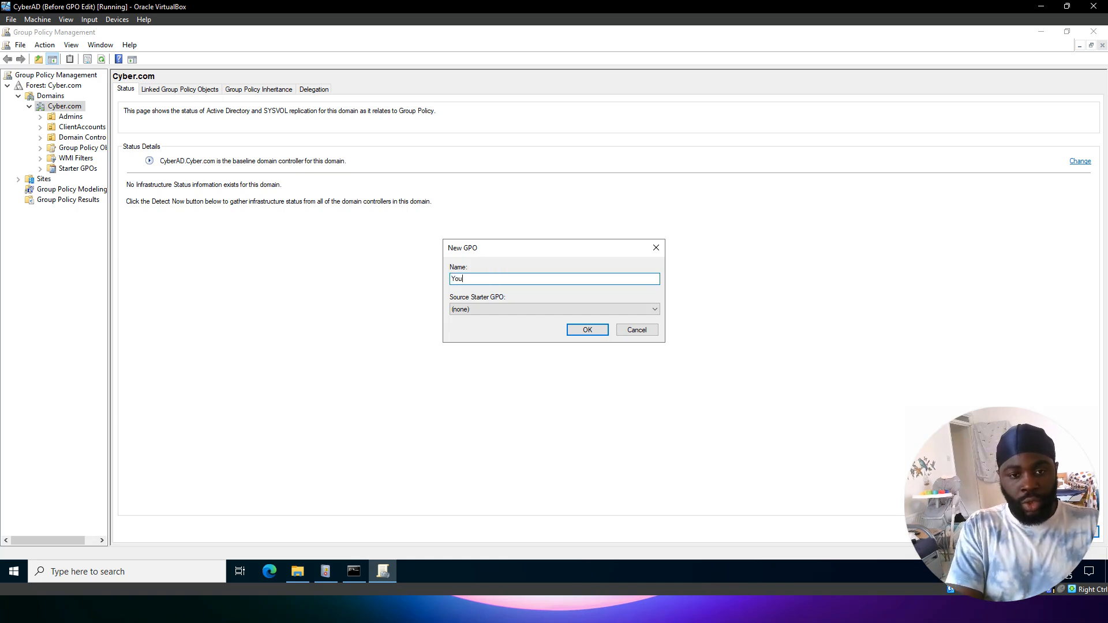
pyautogui.write('Pol')
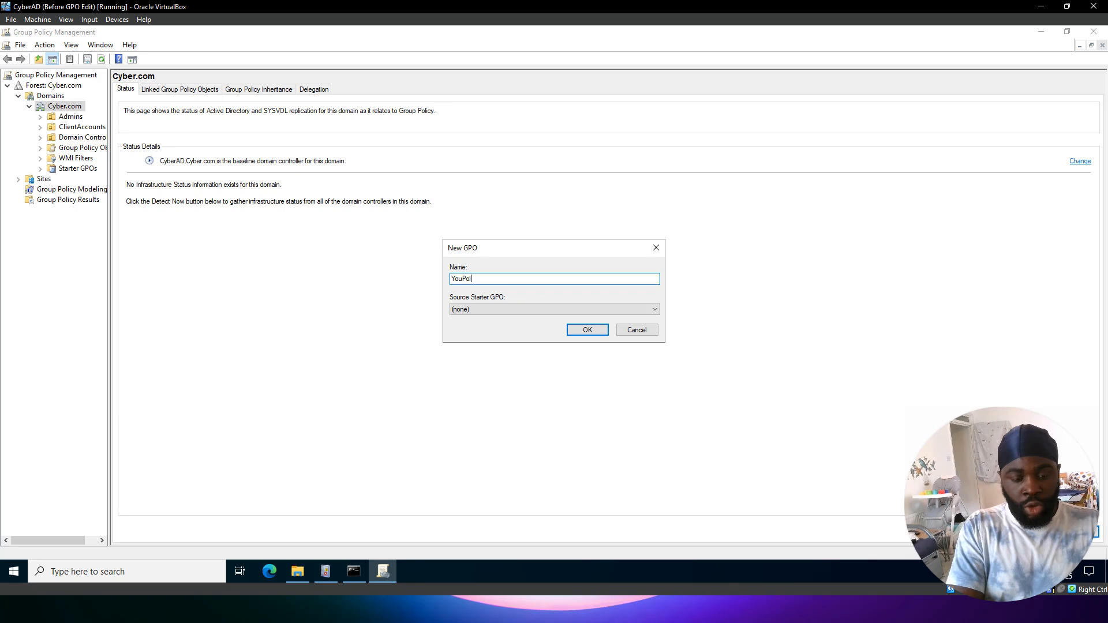
pyautogui.write('icy')
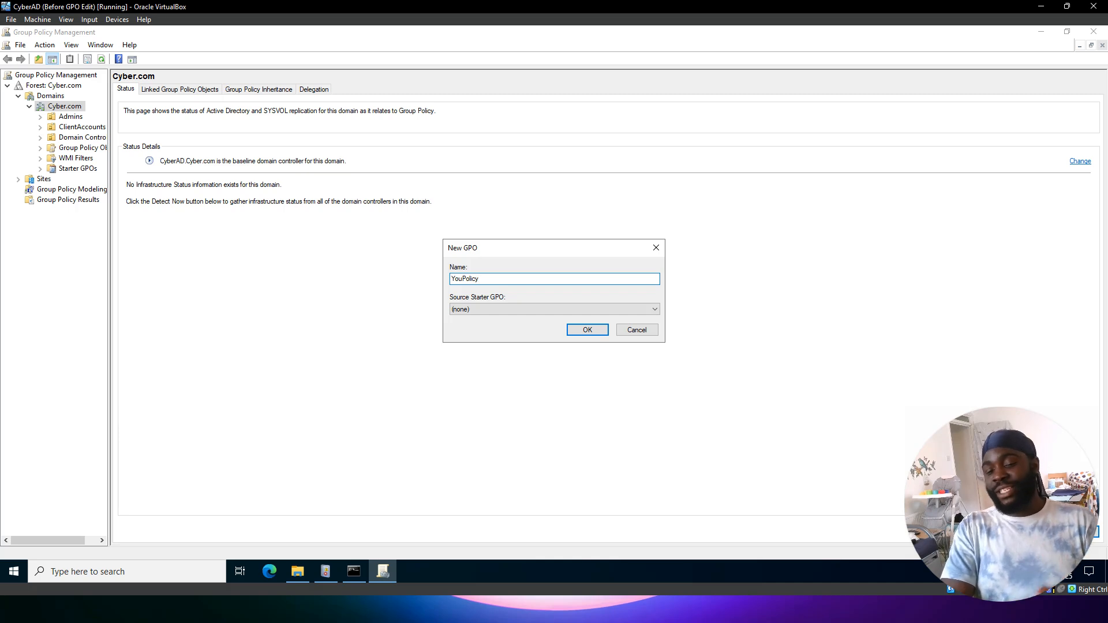
pyautogui.press('Return')
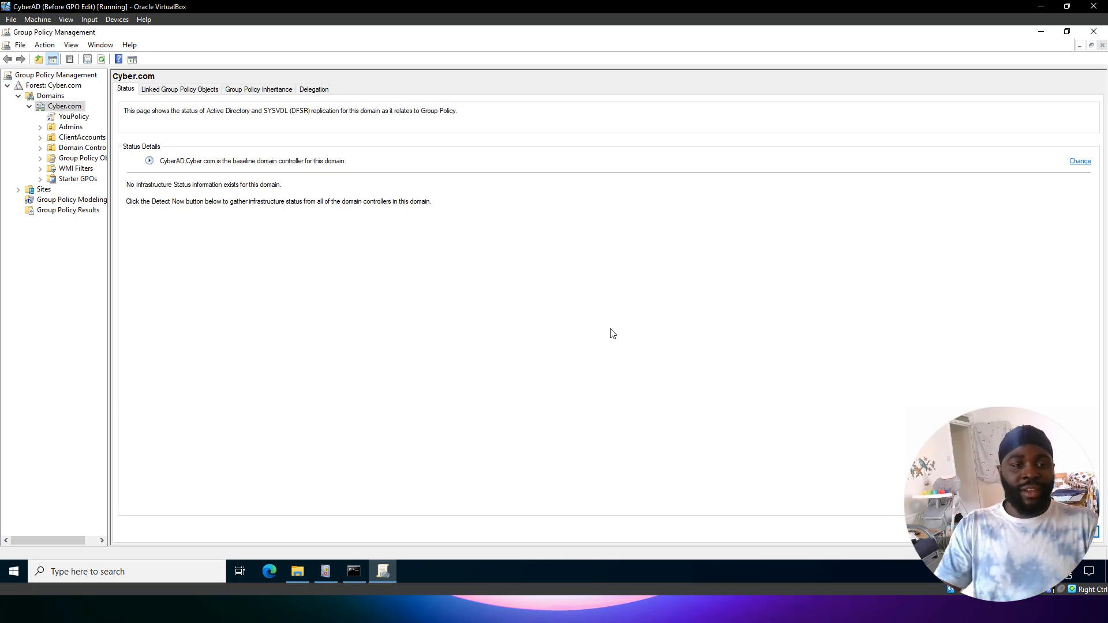
# Step: Open the YouPolicy GPO for editing
pyautogui.rightClick(76, 117)
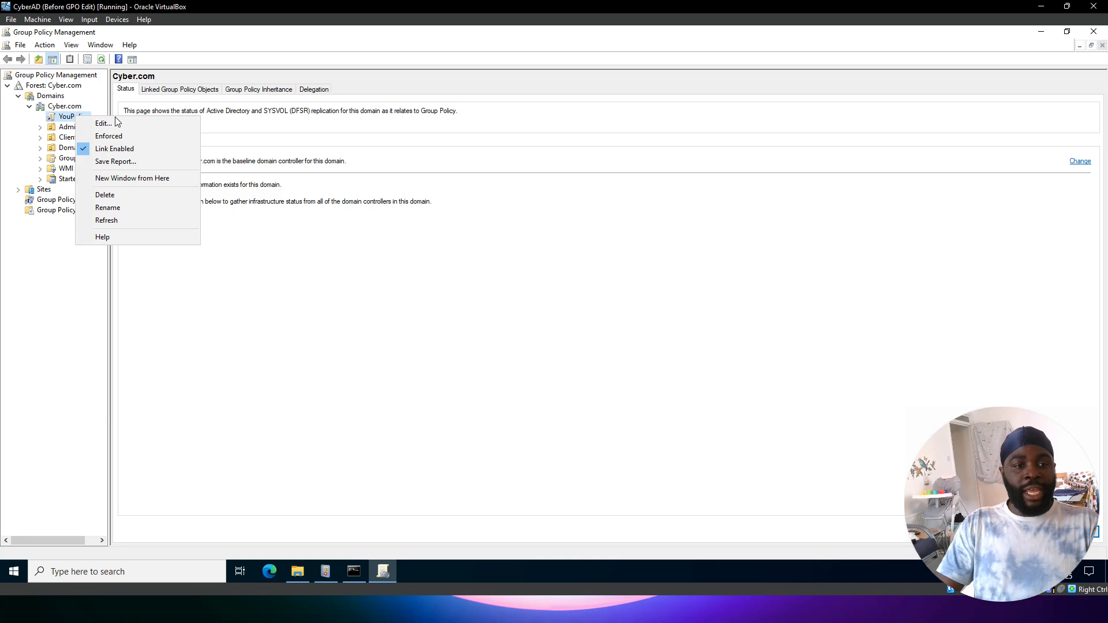
pyautogui.click(110, 124)
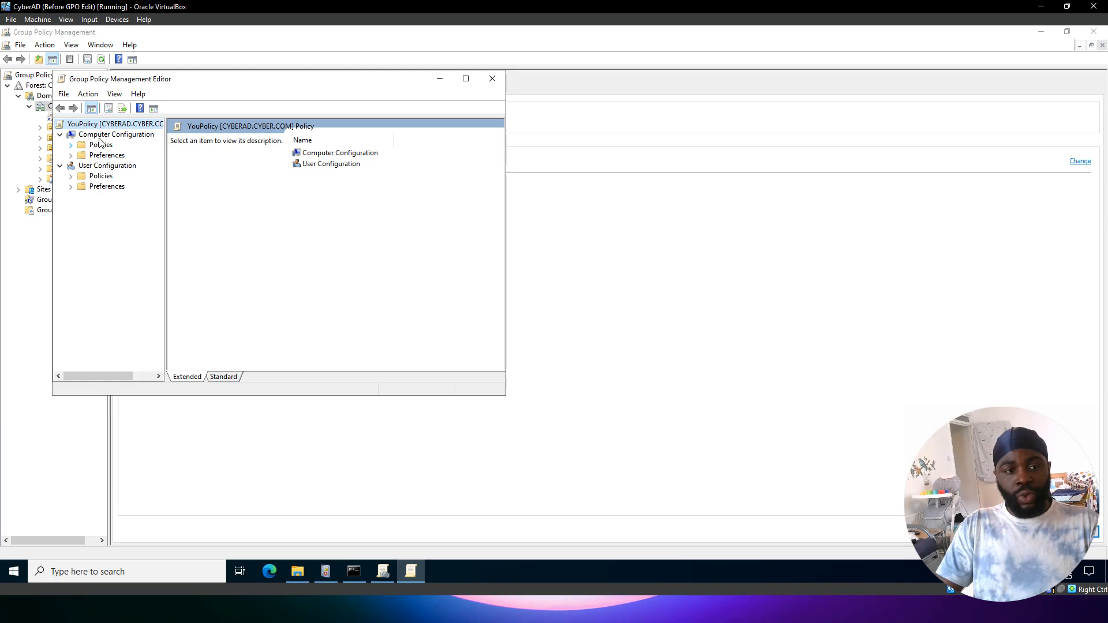
# Step: Look through the System administrative templates under Computer Configuration policies for logon and script settings, and collapse the policies again
pyautogui.click(71, 145)
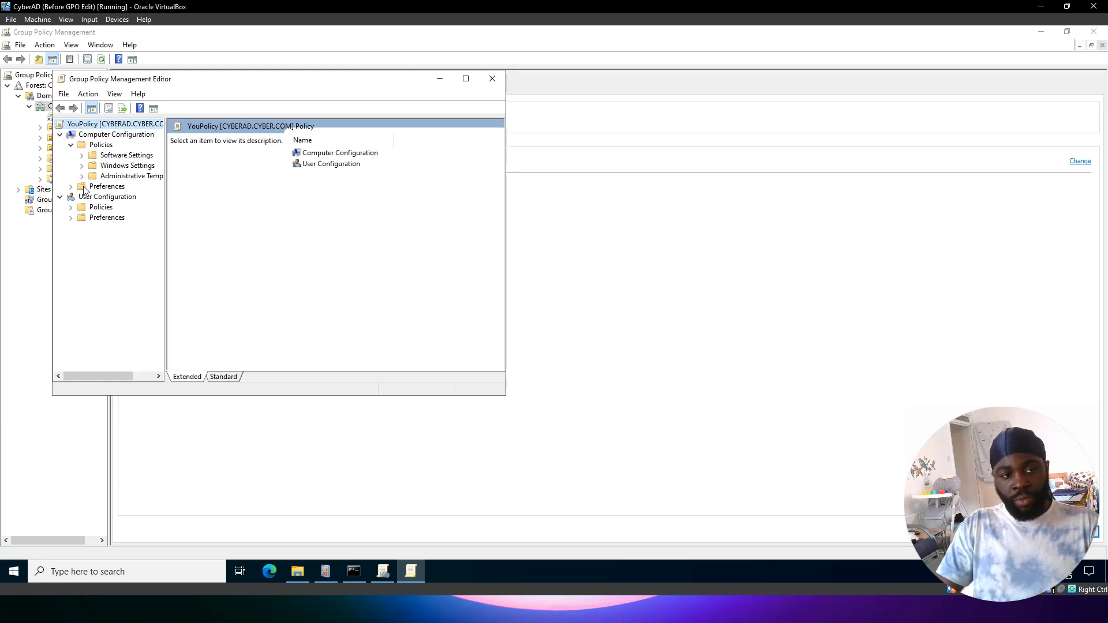
pyautogui.click(82, 176)
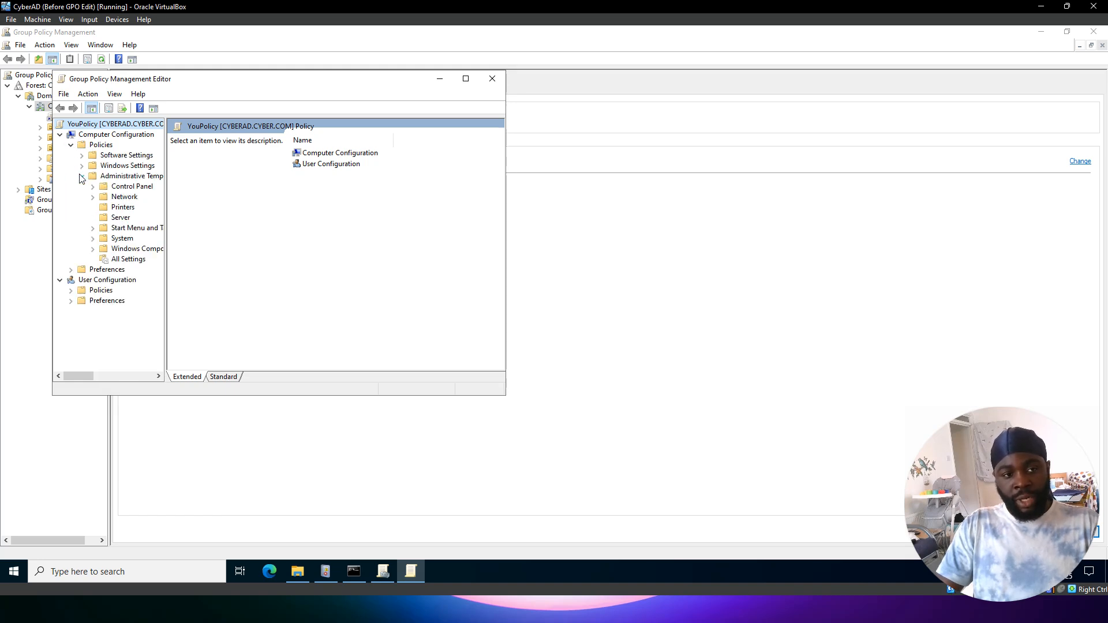
pyautogui.click(94, 239)
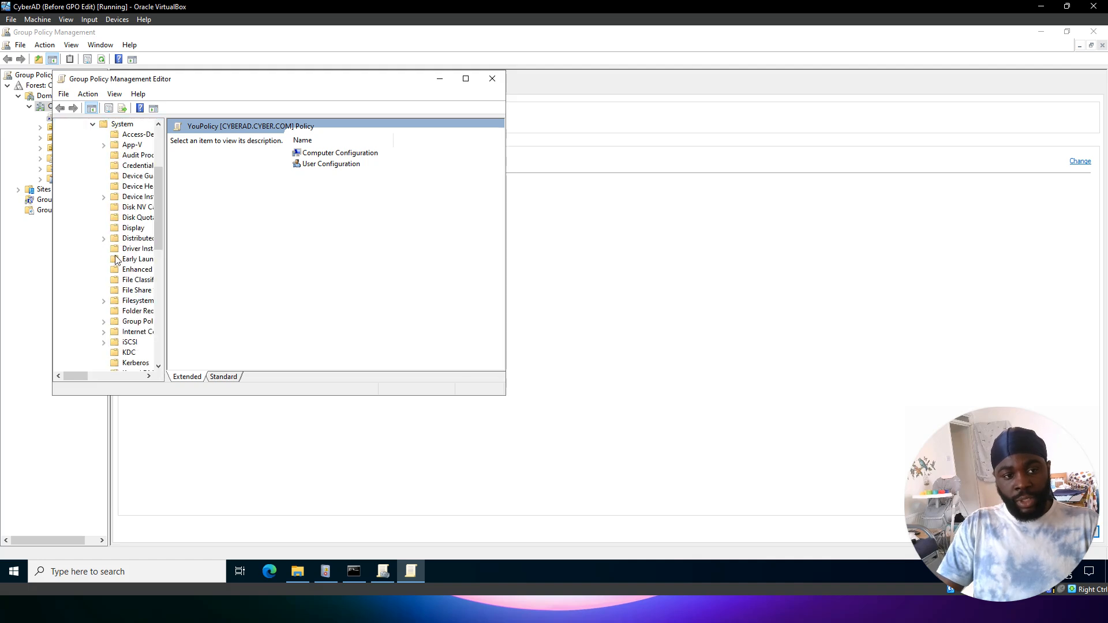
pyautogui.scroll(6, 123, 335)
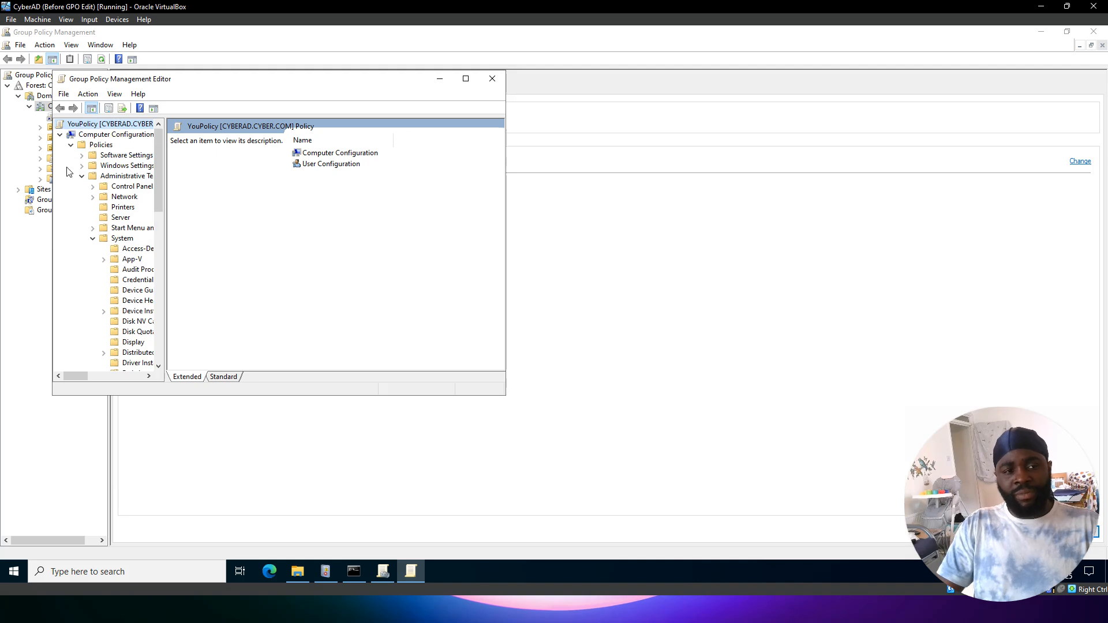
pyautogui.scroll(-4, 126, 248)
pyautogui.scroll(-4, 127, 252)
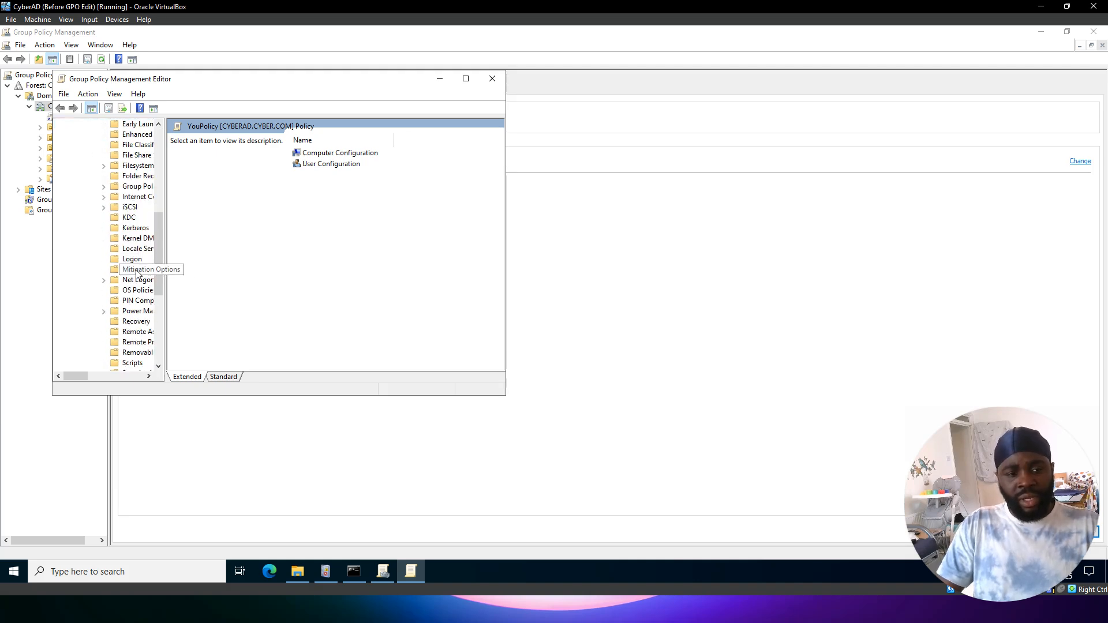
pyautogui.scroll(8, 127, 252)
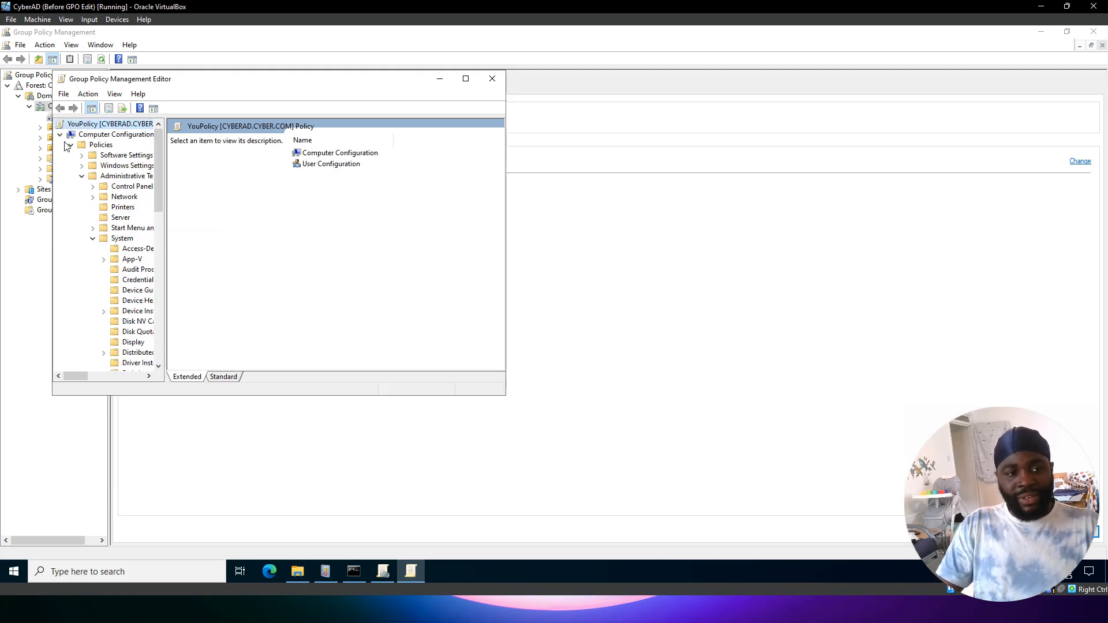
pyautogui.click(71, 145)
# Step: Enable "Display instructions in logoff scripts as they run" in the System Scripts settings of User Configuration's Administrative Templates
pyautogui.click(70, 176)
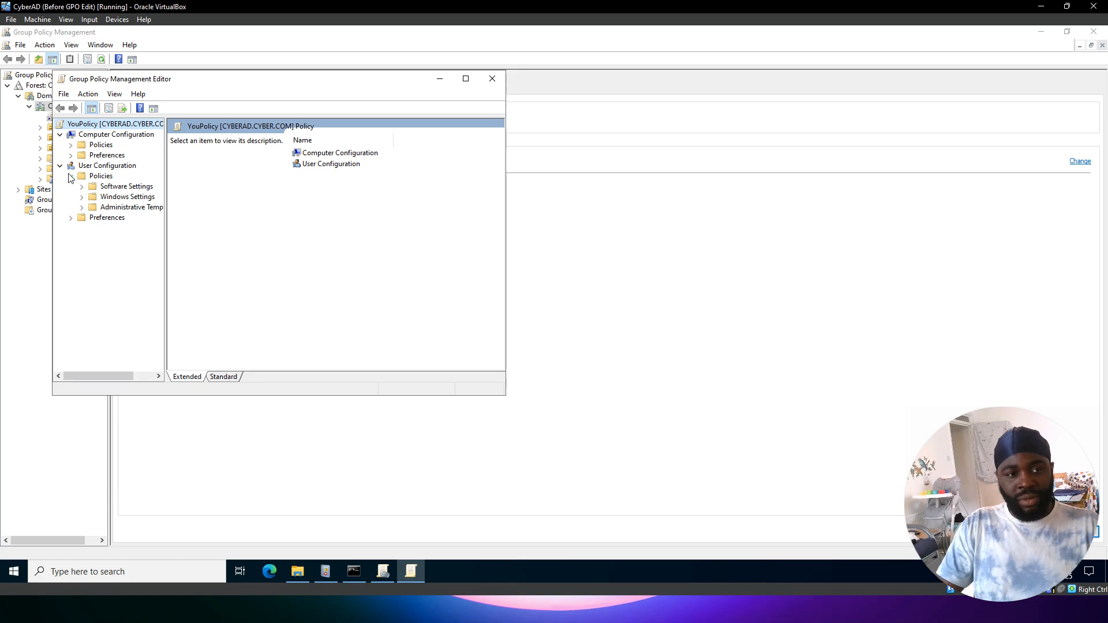
pyautogui.click(81, 207)
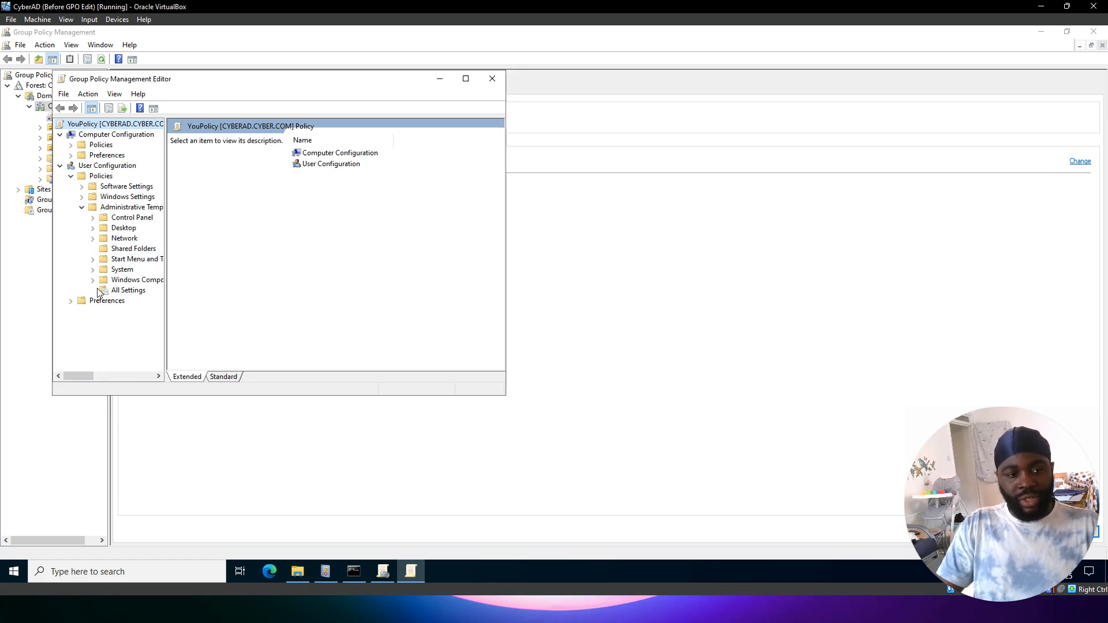
pyautogui.click(93, 270)
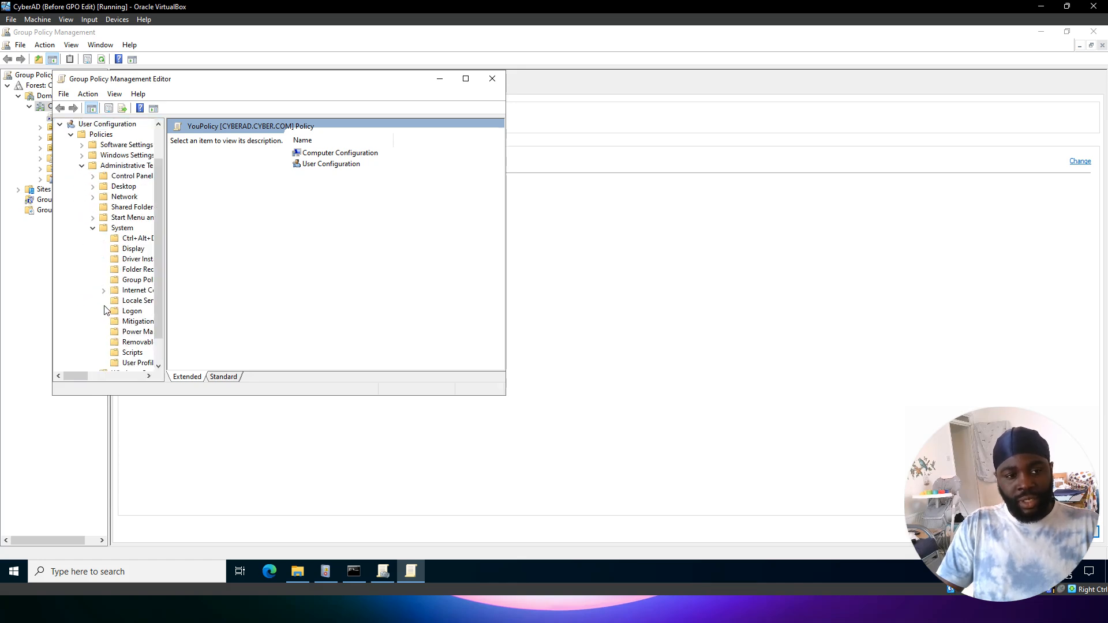
pyautogui.click(125, 356)
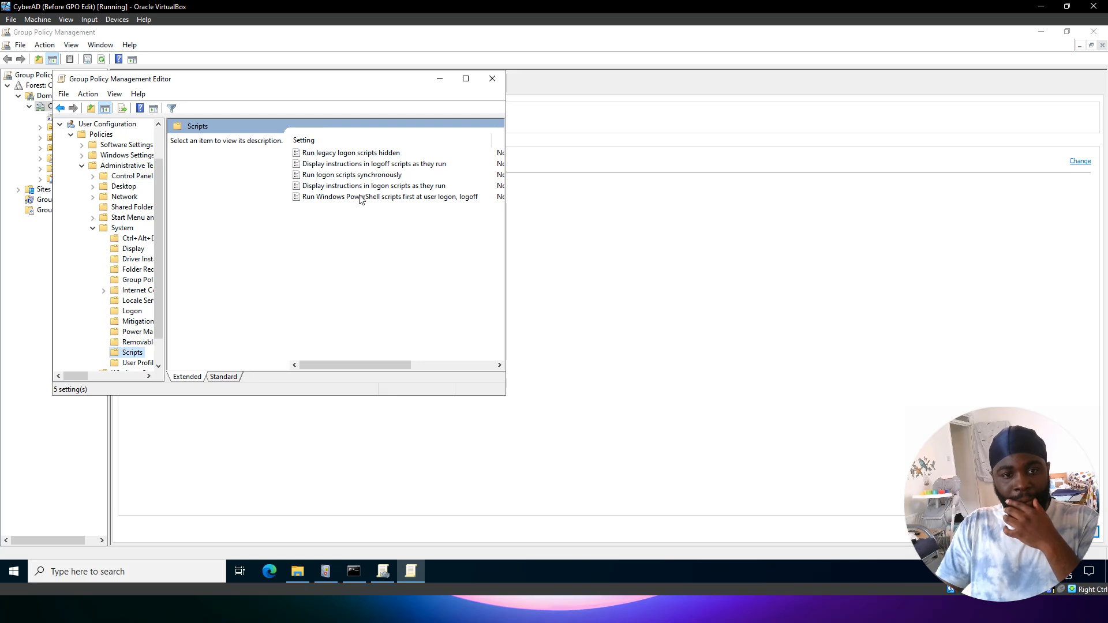
pyautogui.click(381, 166)
pyautogui.rightClick(386, 169)
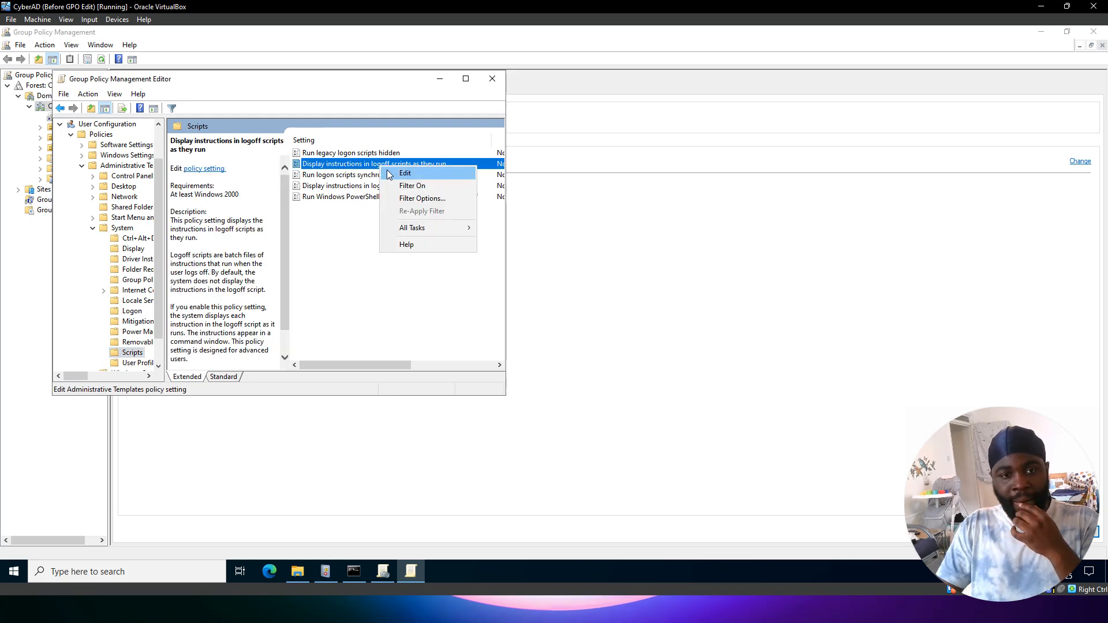
pyautogui.press('Escape')
pyautogui.press('Return')
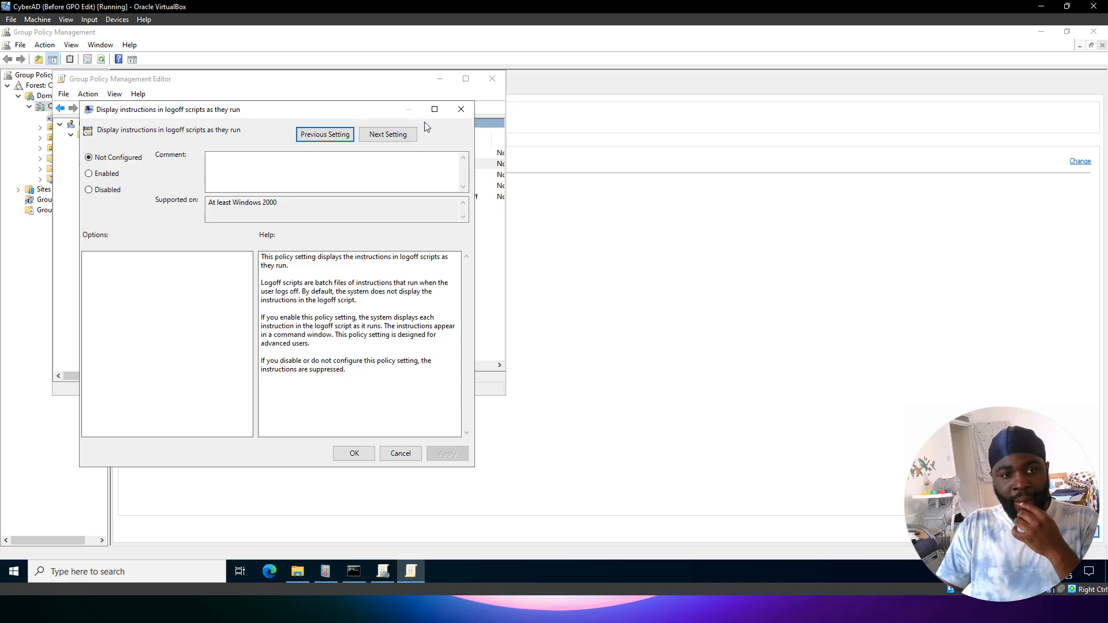
pyautogui.click(90, 179)
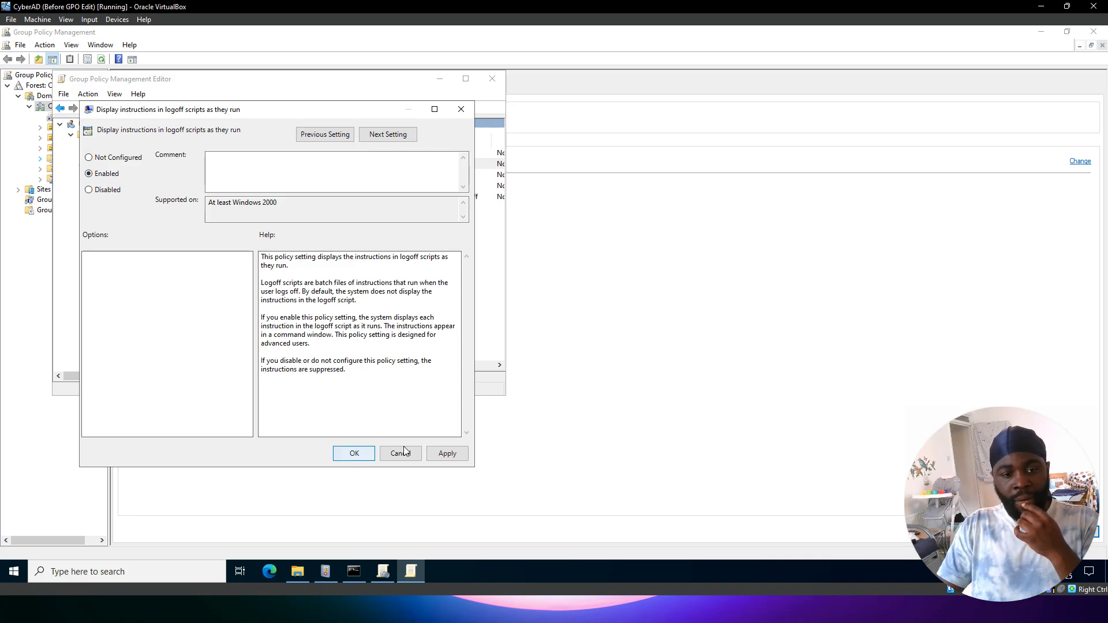
pyautogui.click(443, 453)
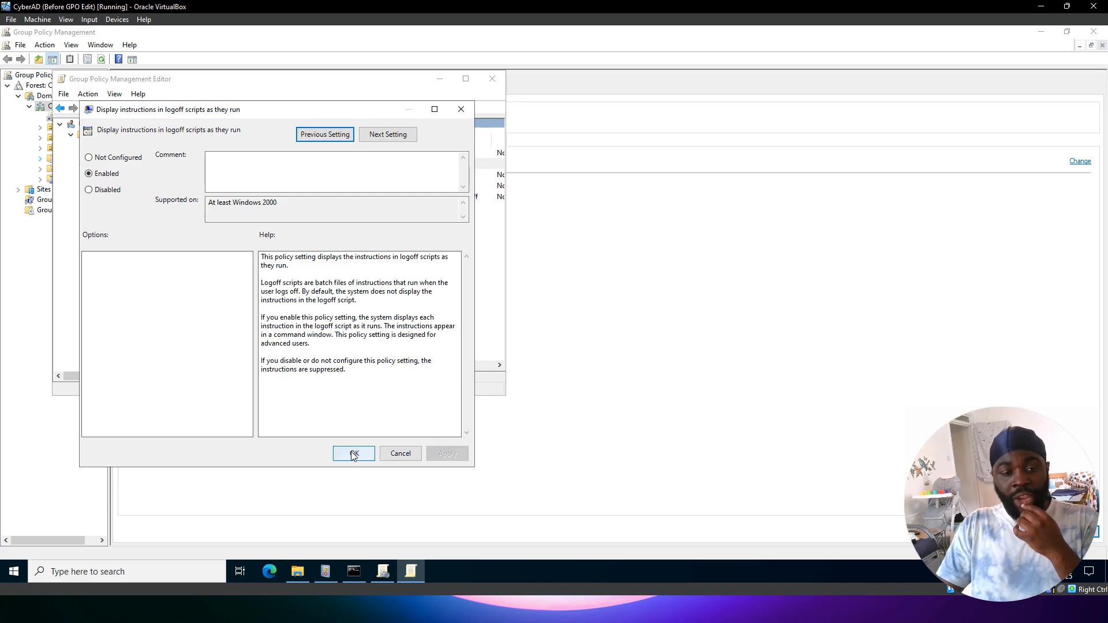
pyautogui.click(354, 453)
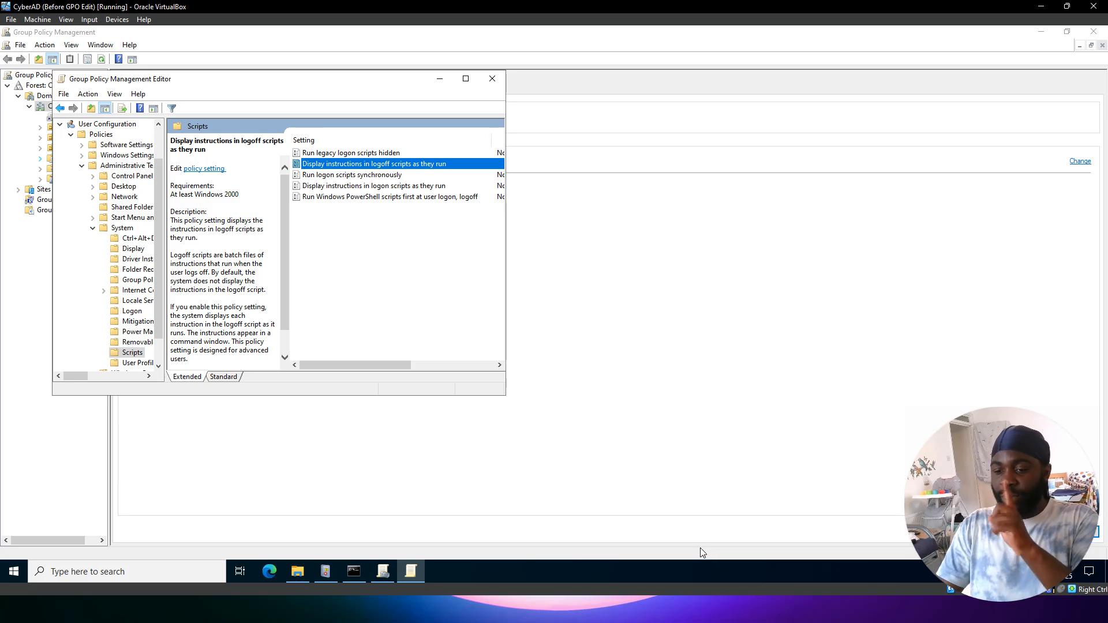
# Step: Review the script commands in Command Prompt, minimize it, and open Scripts (Logon/Logoff) under User Configuration's Windows Settings
pyautogui.hotkey('alt', 'Tab')
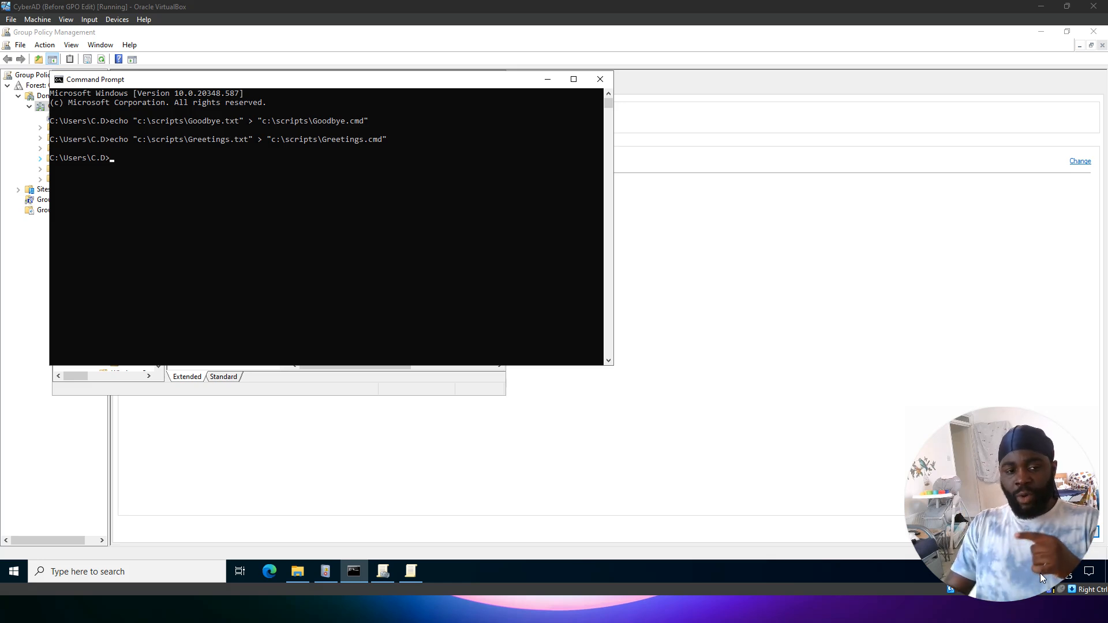
pyautogui.click(543, 81)
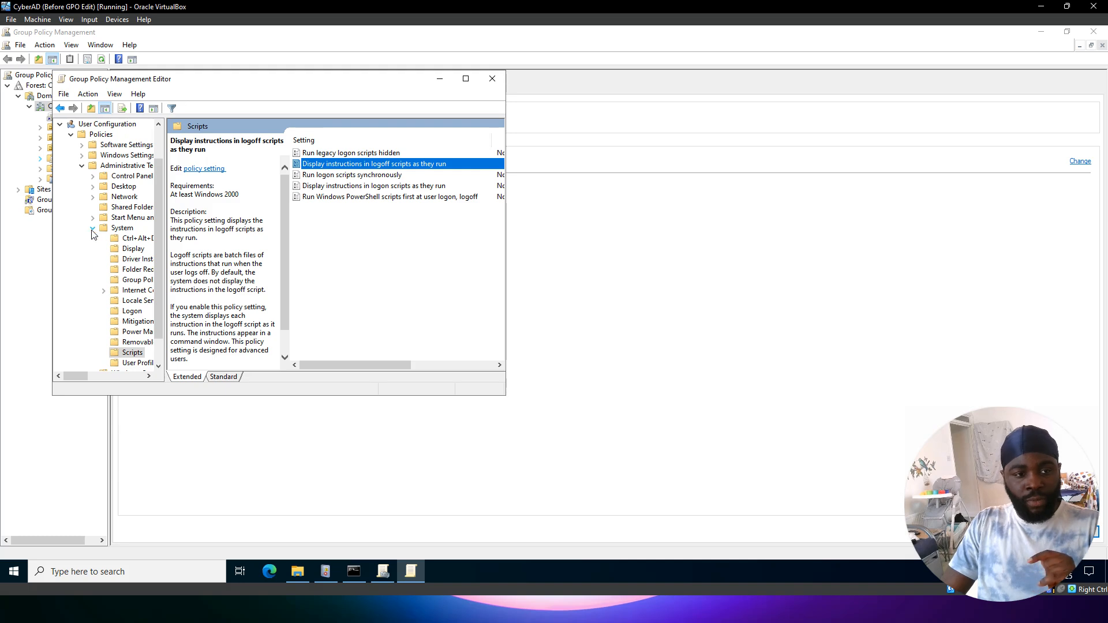
pyautogui.click(82, 165)
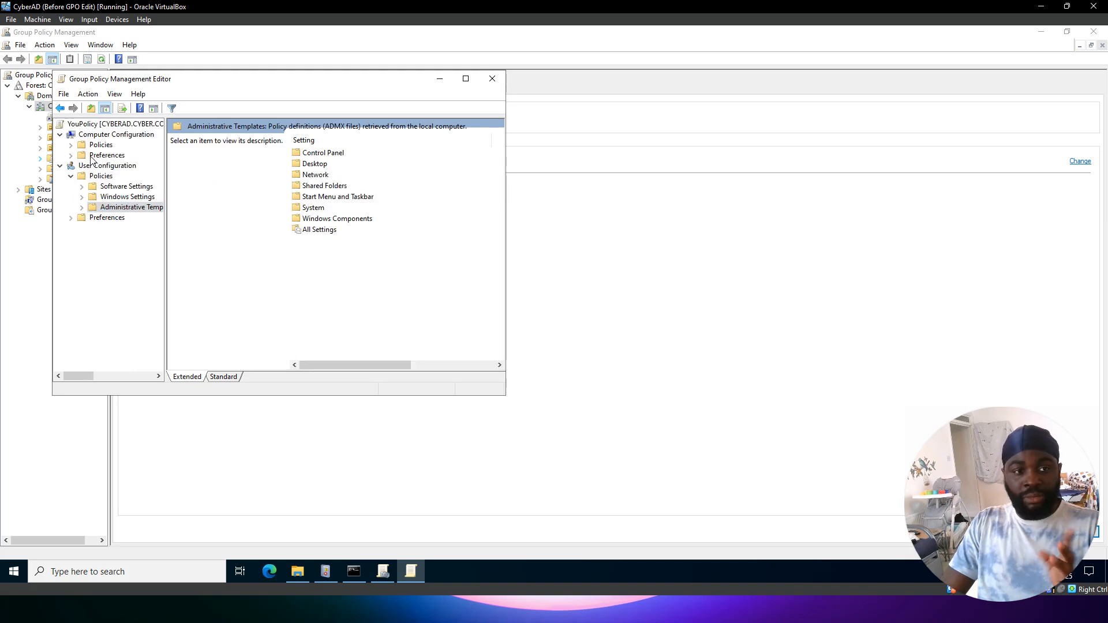
pyautogui.click(81, 196)
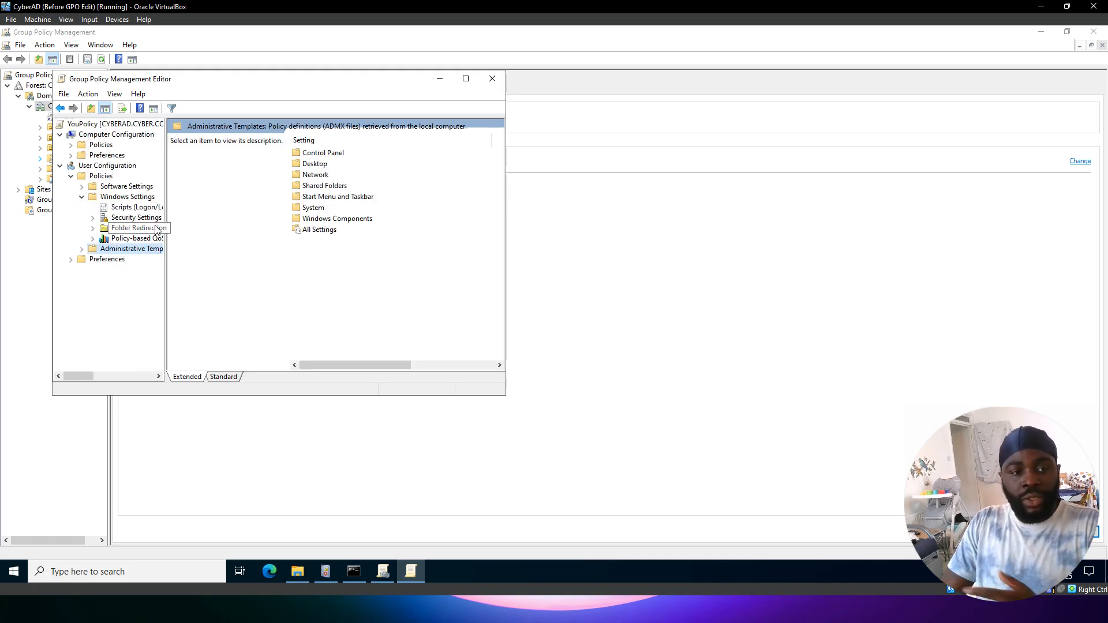
pyautogui.click(118, 207)
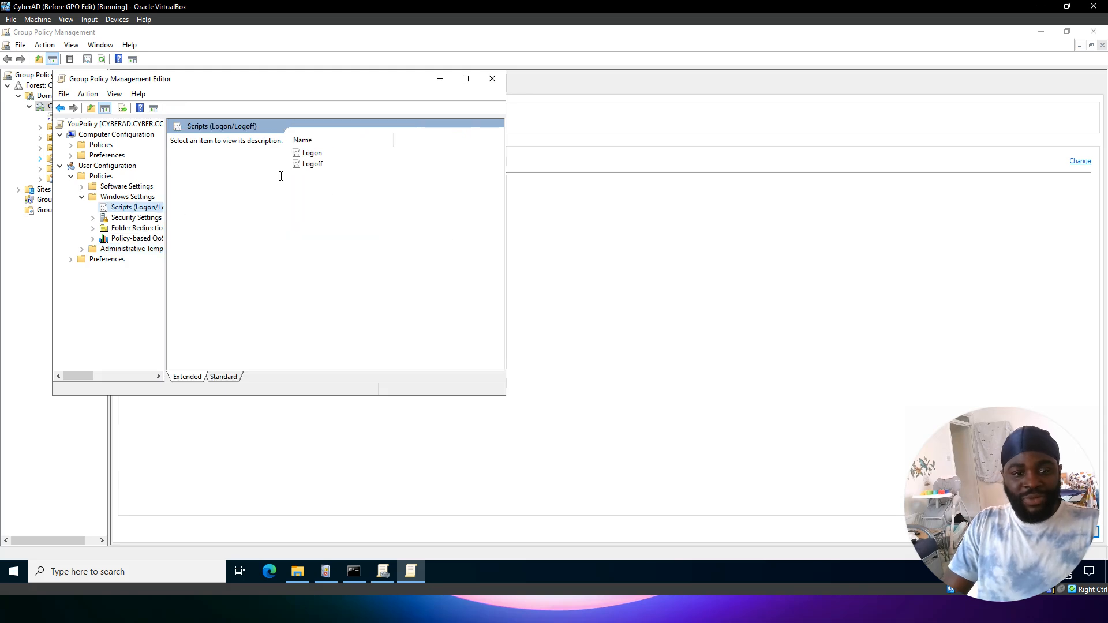
# Step: Add C:\scripts\Greetings.cmd as a logon script for YouPolicy and apply the change
pyautogui.click(307, 153)
pyautogui.rightClick(308, 154)
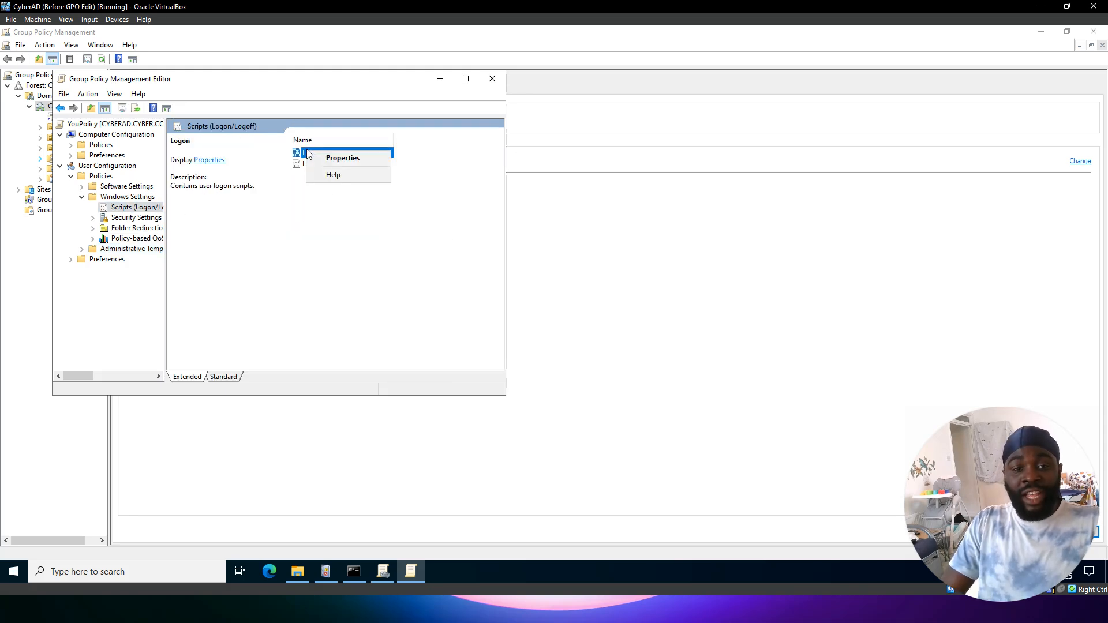
pyautogui.click(338, 158)
pyautogui.click(345, 237)
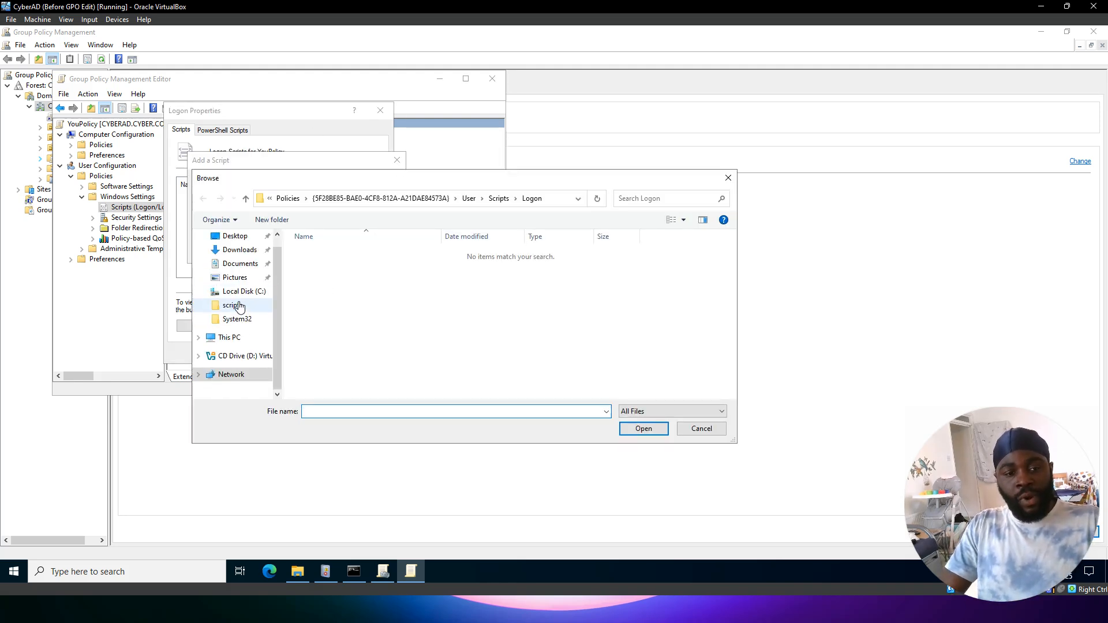
pyautogui.click(233, 305)
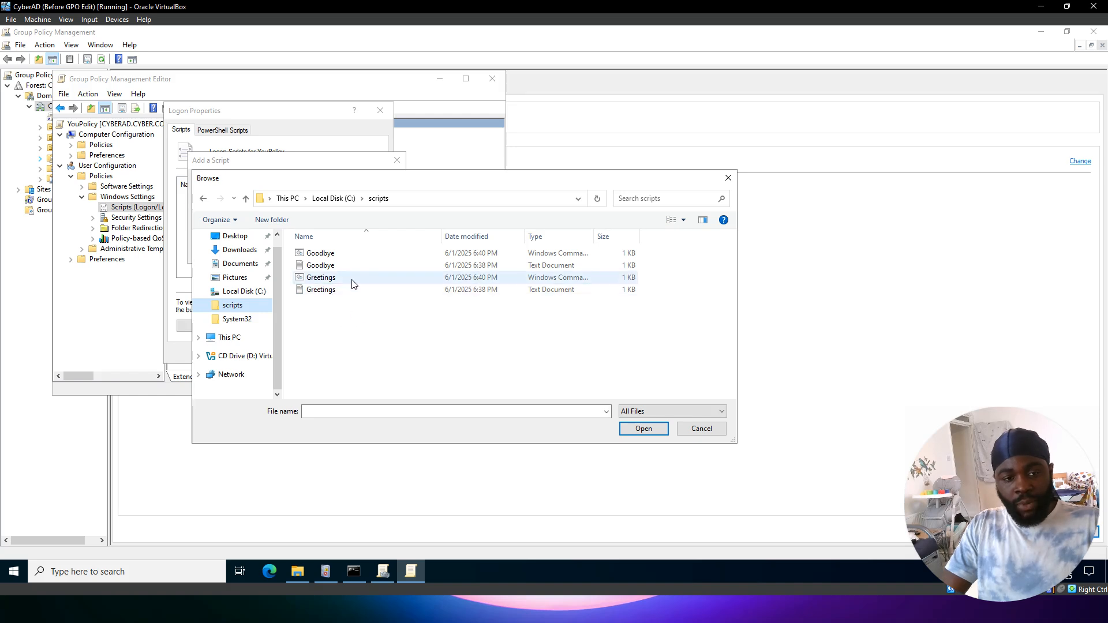
pyautogui.moveTo(467, 186); pyautogui.dragTo(739, 202)
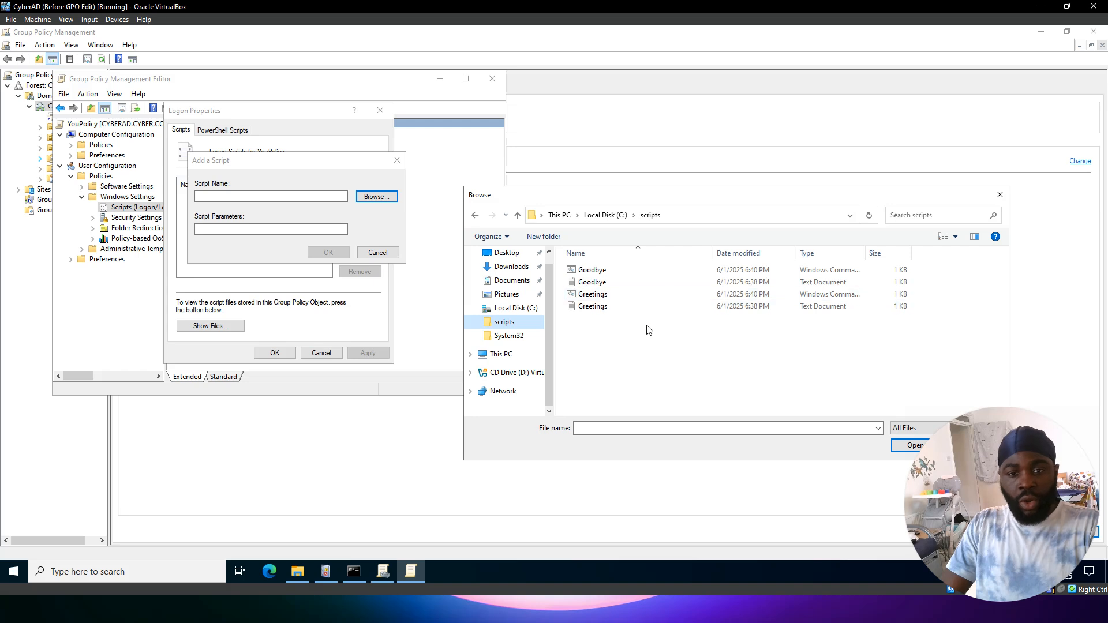
pyautogui.doubleClick(620, 298)
pyautogui.click(325, 252)
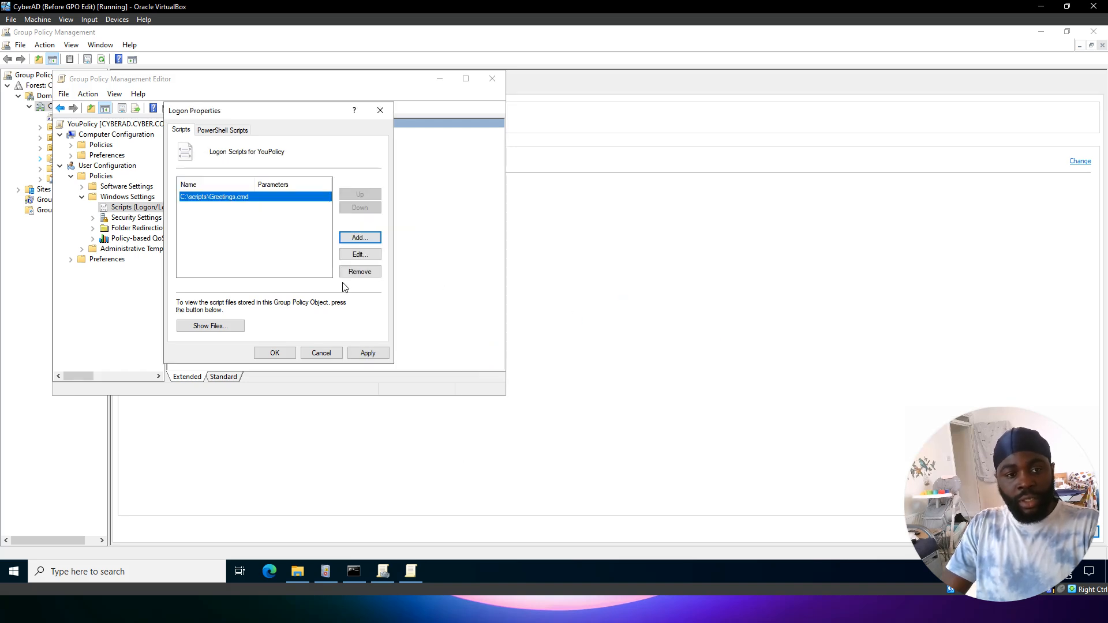
pyautogui.click(364, 354)
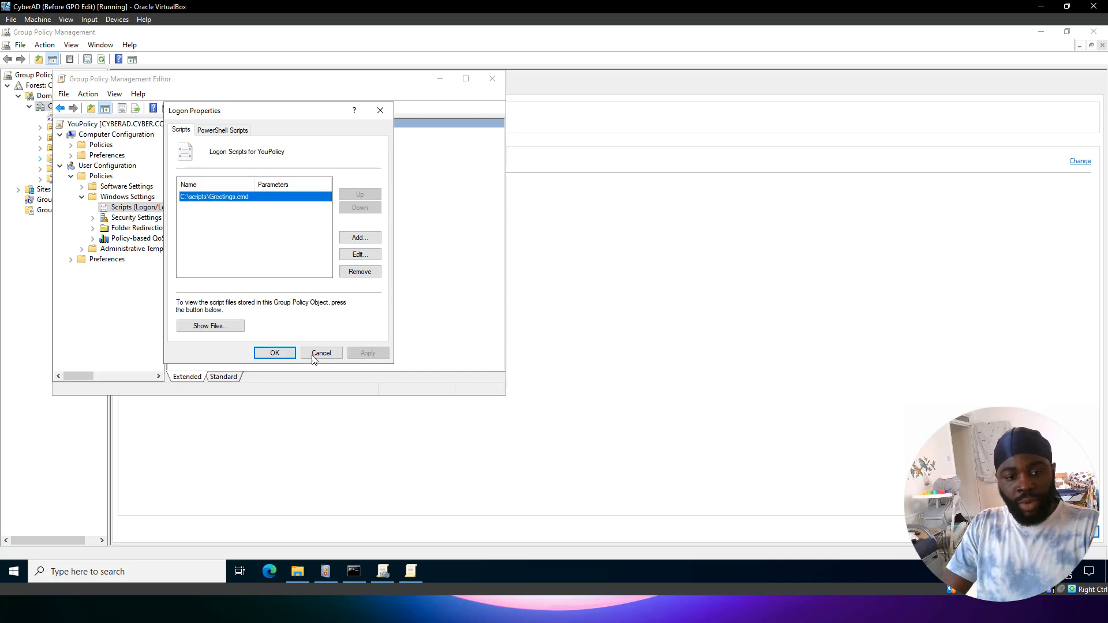
pyautogui.click(272, 352)
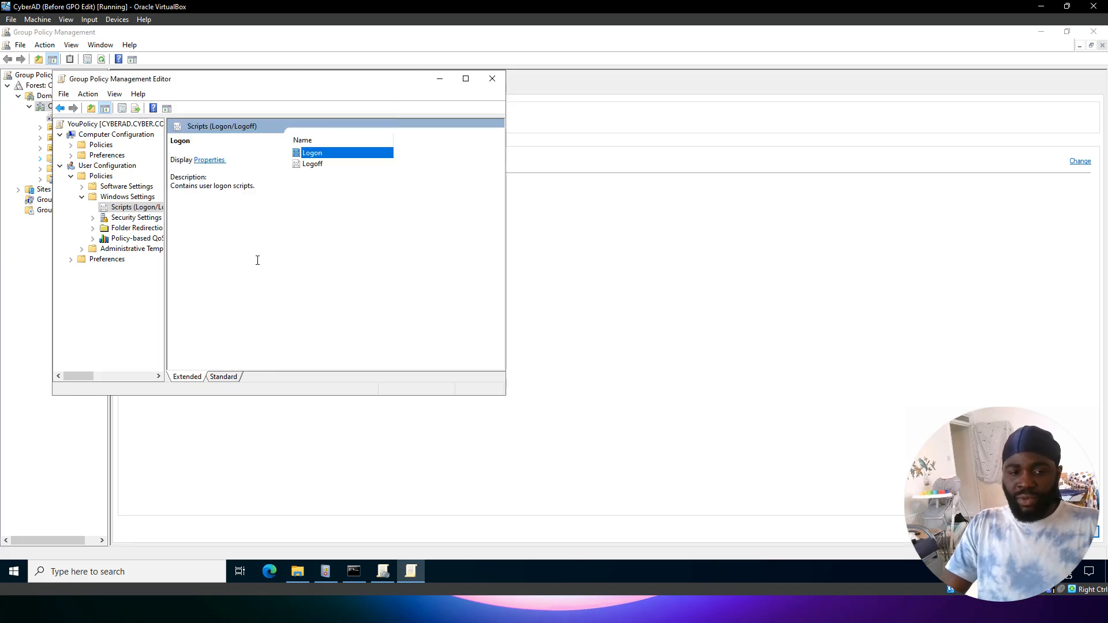
# Step: Add C:\scripts\Goodbye.cmd as a logoff script for YouPolicy and apply the change
pyautogui.click(311, 164)
pyautogui.rightClick(308, 165)
pyautogui.click(325, 169)
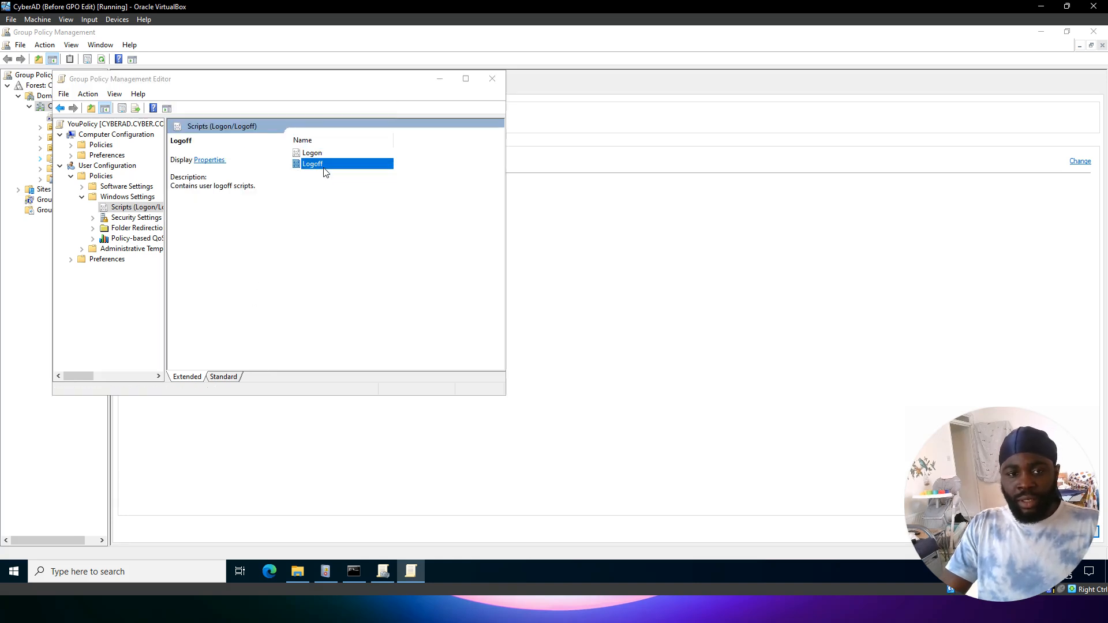
pyautogui.click(359, 238)
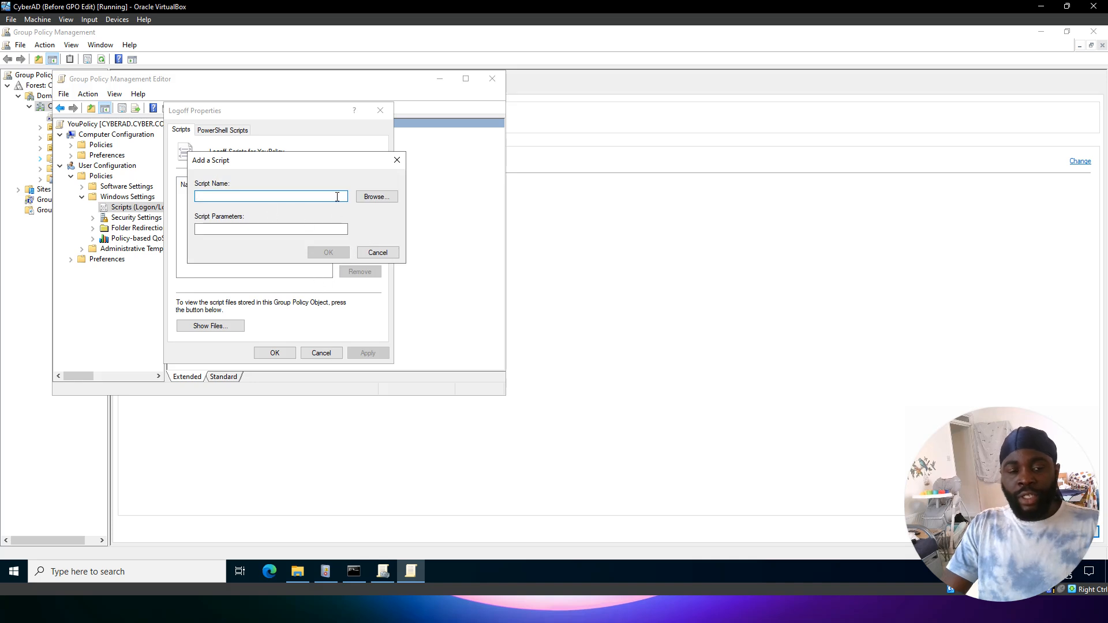
pyautogui.click(373, 196)
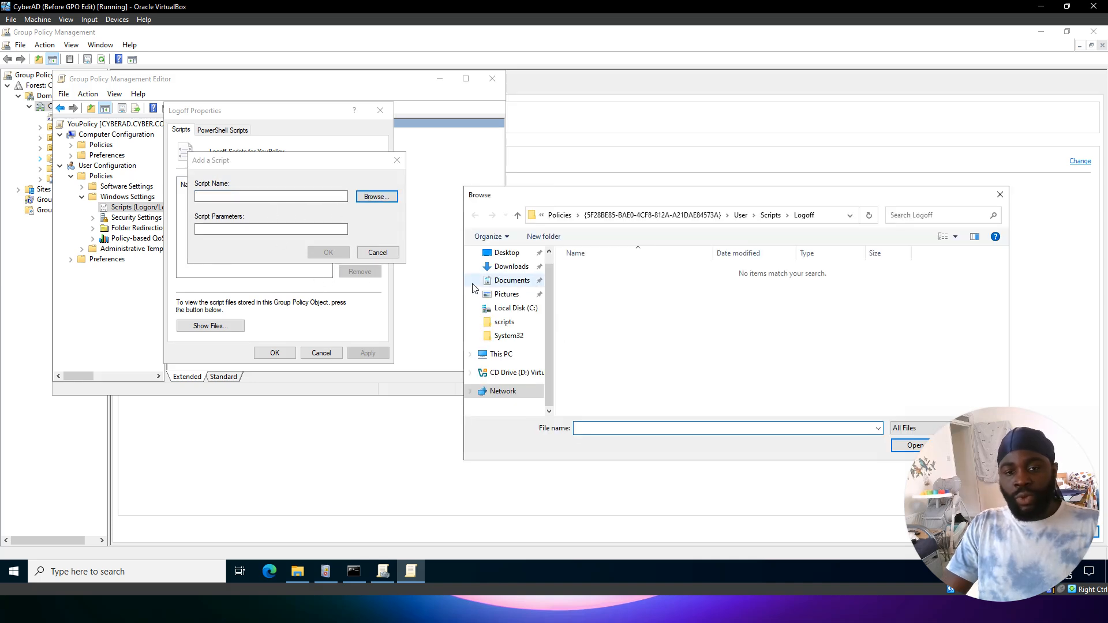
pyautogui.click(507, 309)
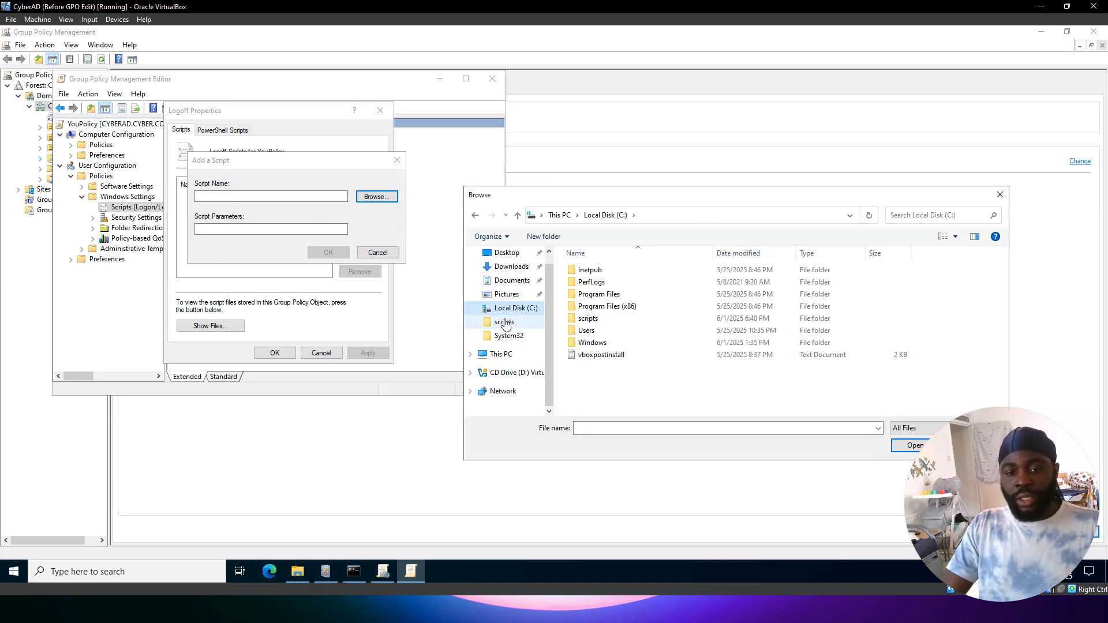
pyautogui.click(505, 322)
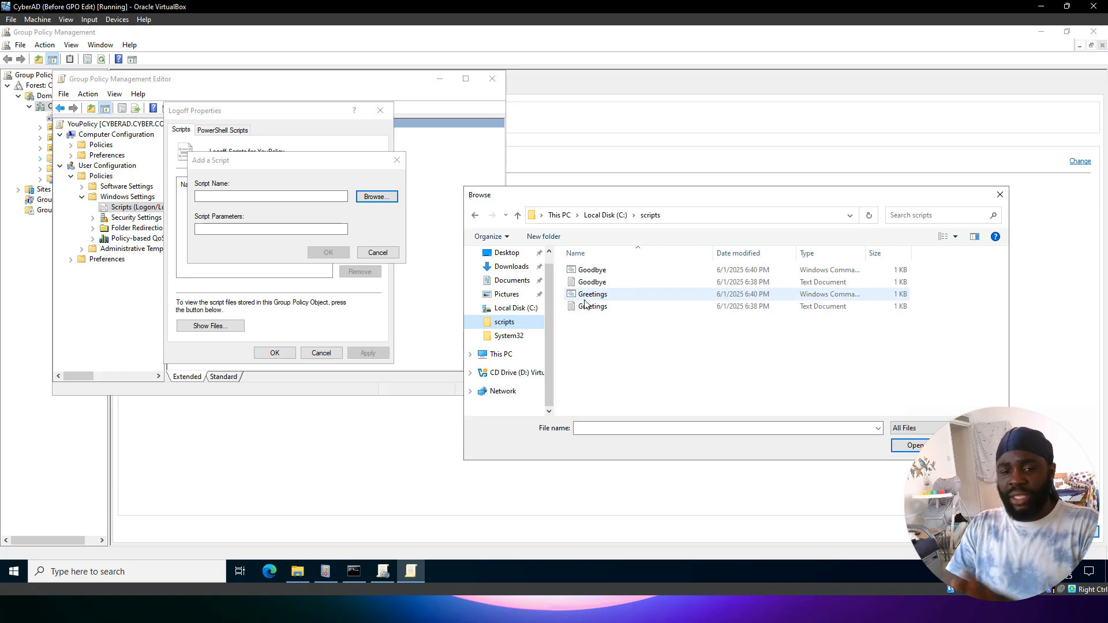
pyautogui.doubleClick(592, 270)
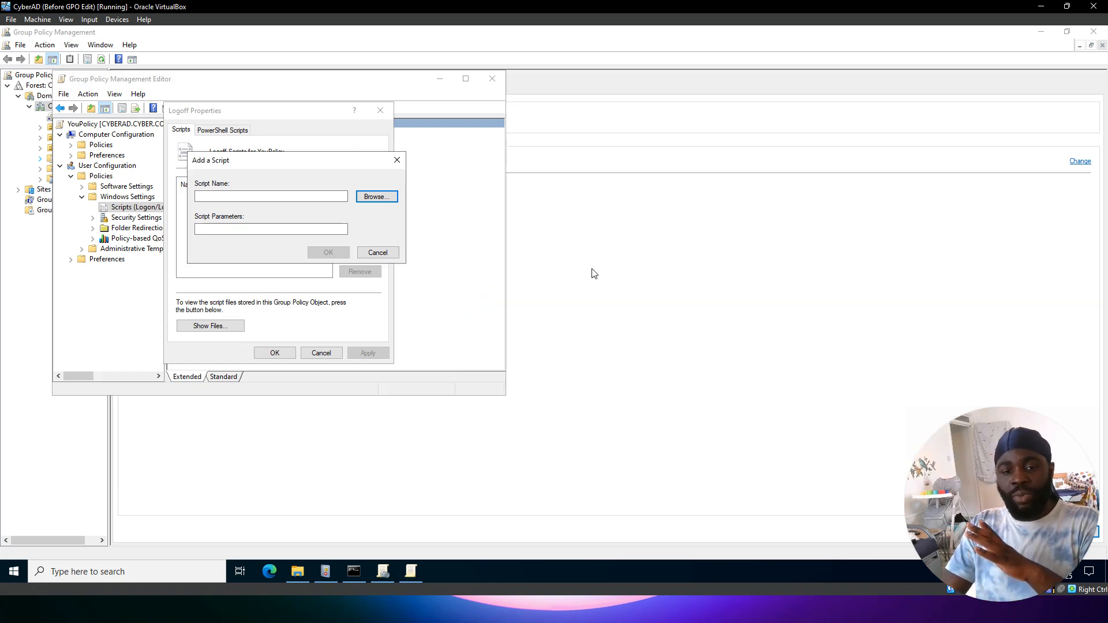
pyautogui.click(327, 253)
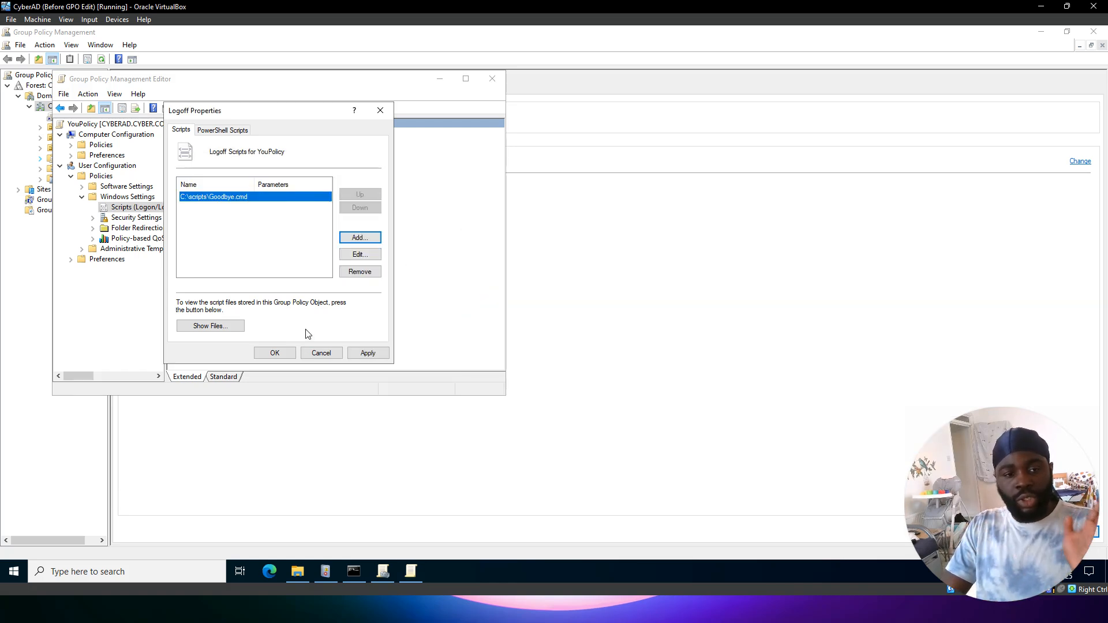
pyautogui.click(366, 353)
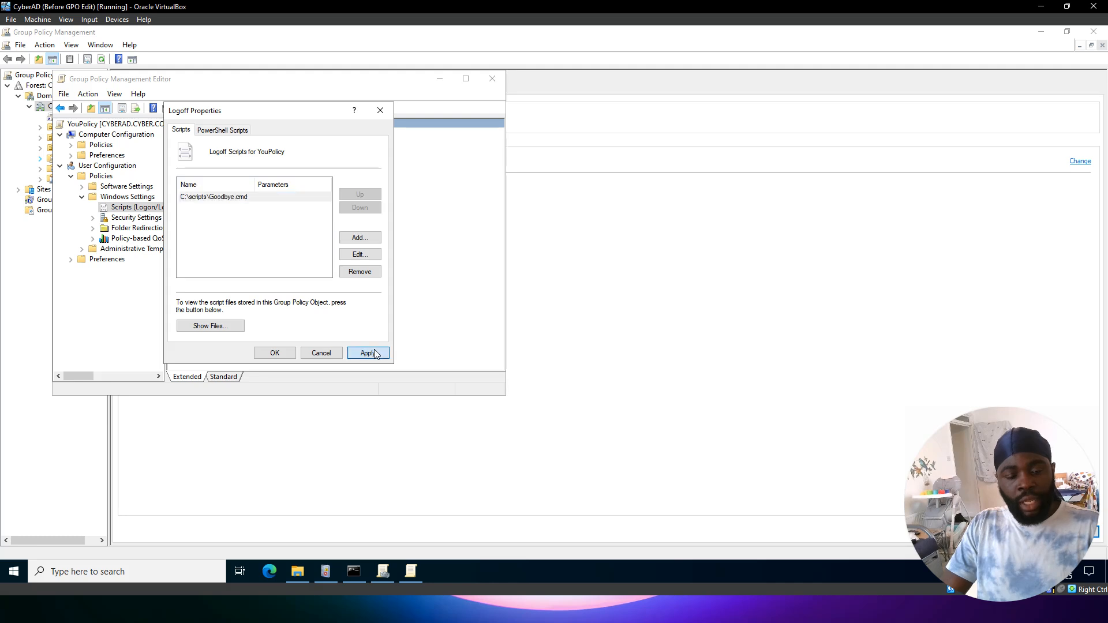
pyautogui.click(275, 354)
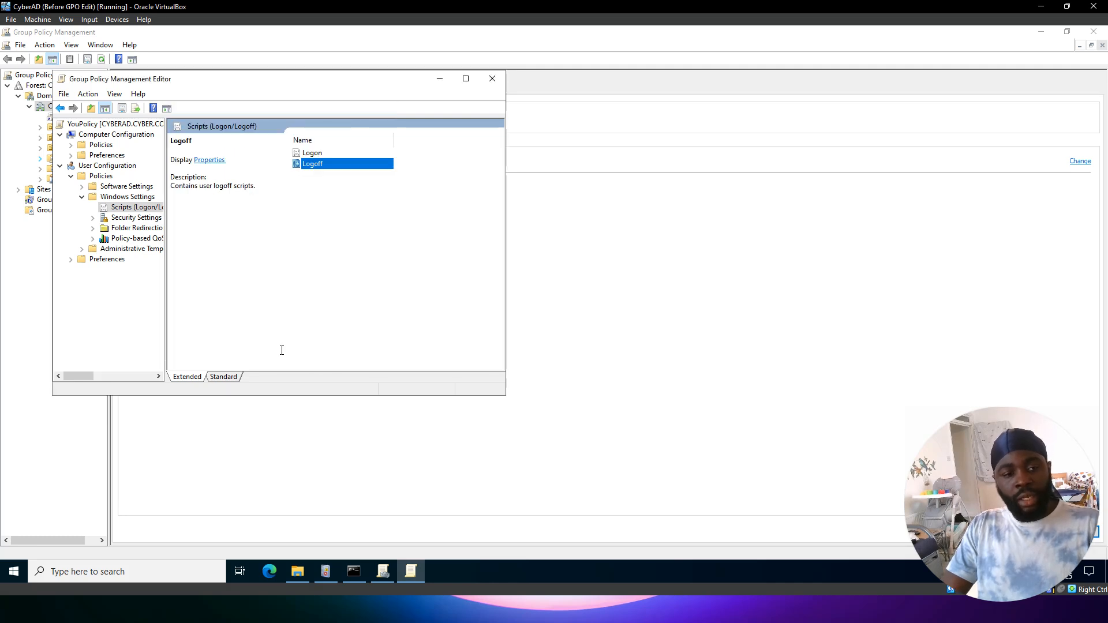
# Step: Open the System Scripts settings under User Configuration's Administrative Templates and maximize the editor to check the logoff instructions setting
pyautogui.click(82, 249)
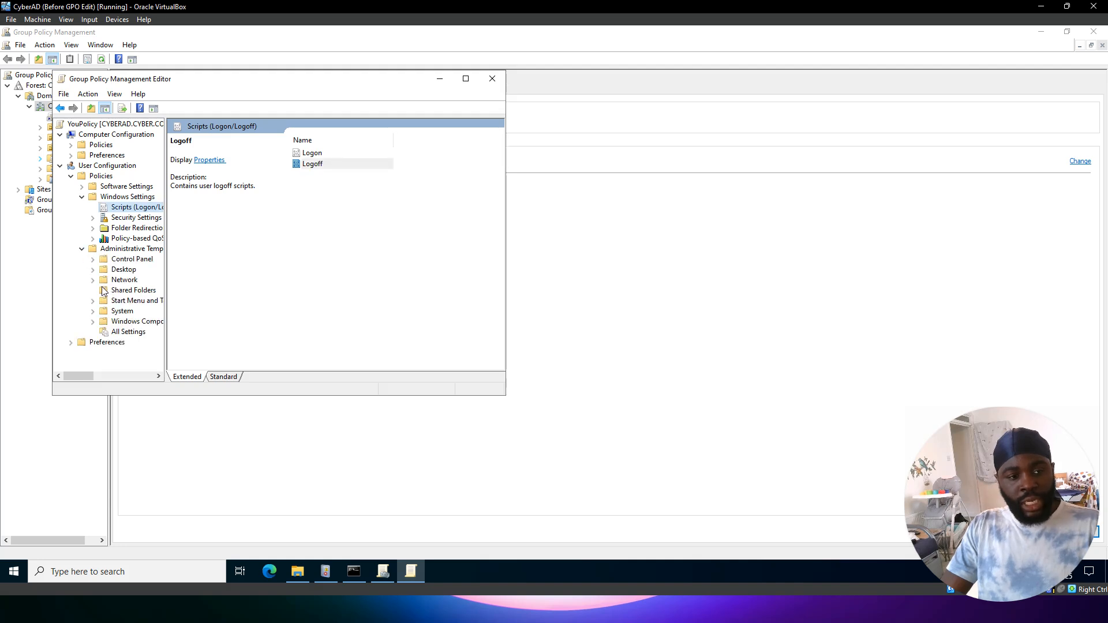
pyautogui.click(93, 312)
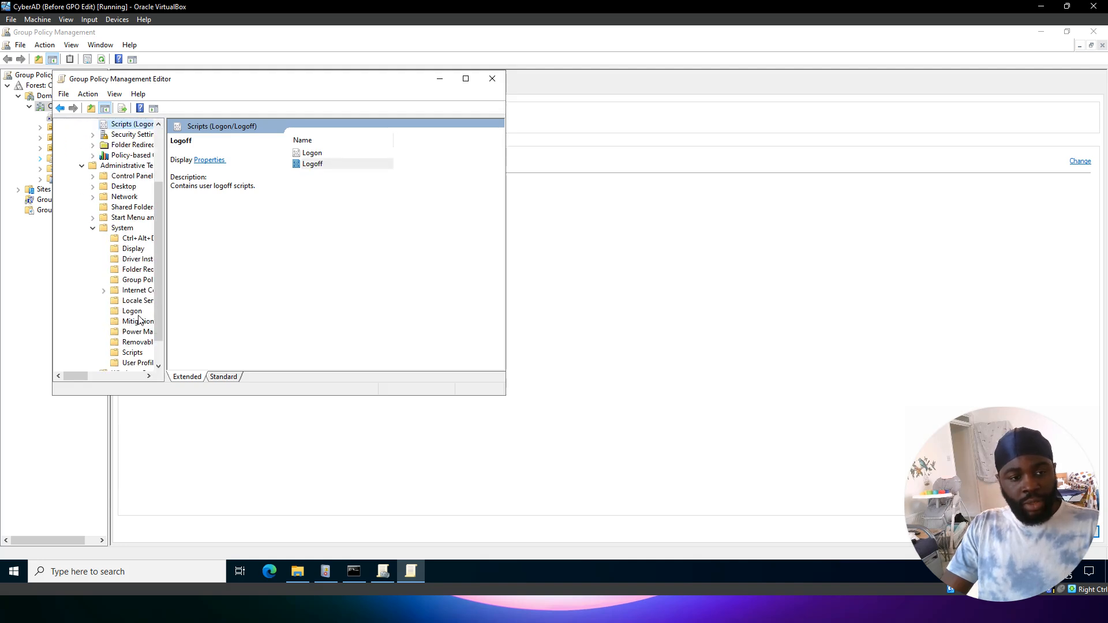
pyautogui.scroll(-1, 118, 318)
pyautogui.click(116, 324)
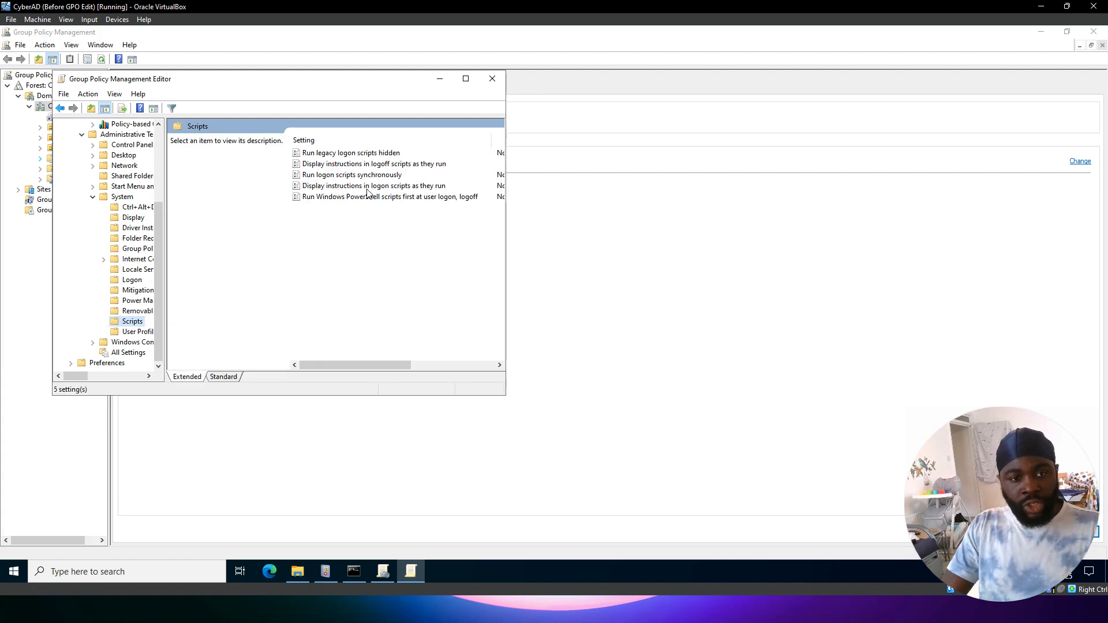
pyautogui.rightClick(401, 167)
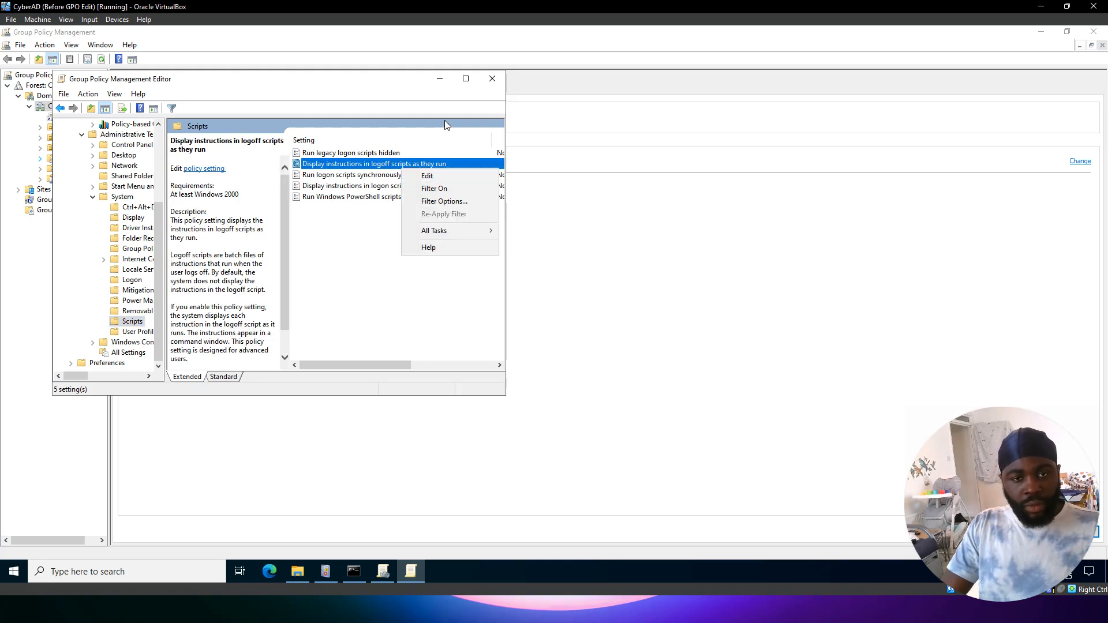
pyautogui.click(466, 78)
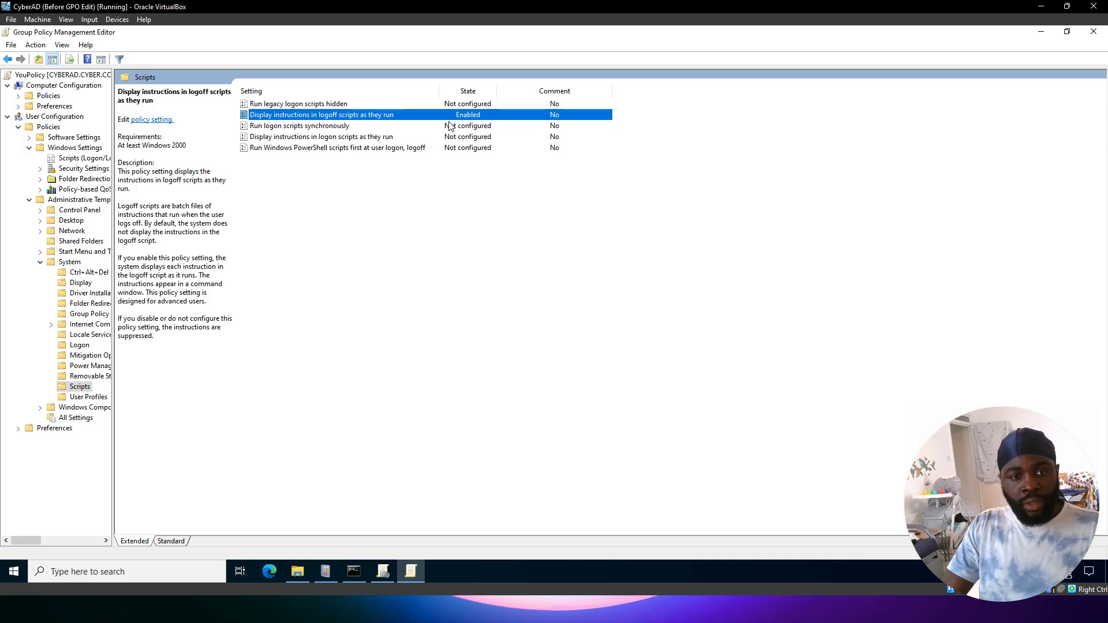
pyautogui.rightClick(385, 123)
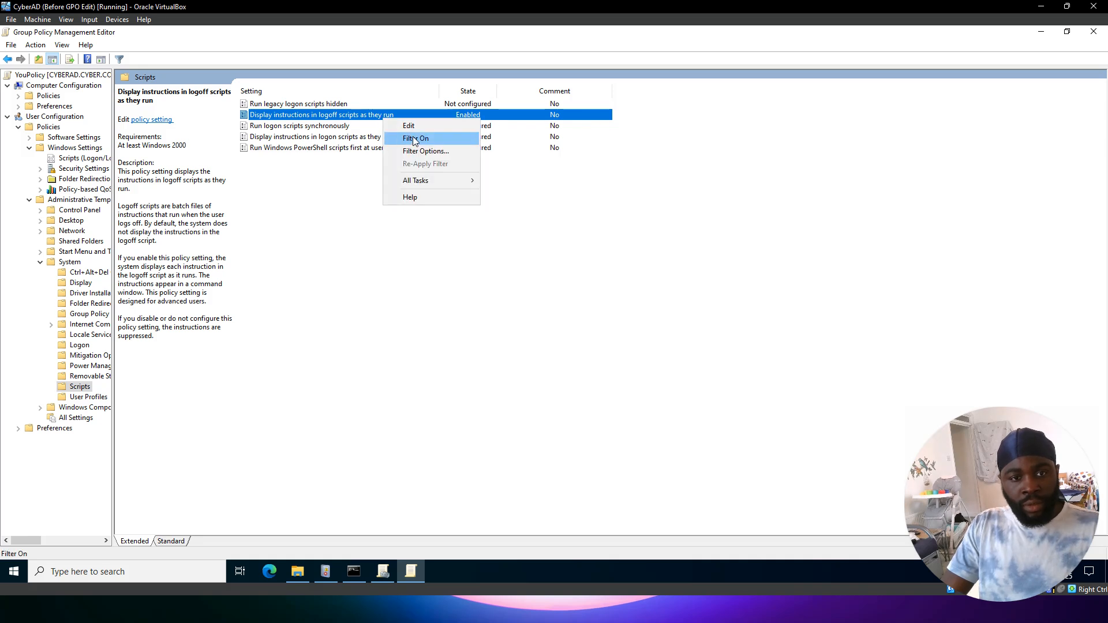
pyautogui.click(413, 139)
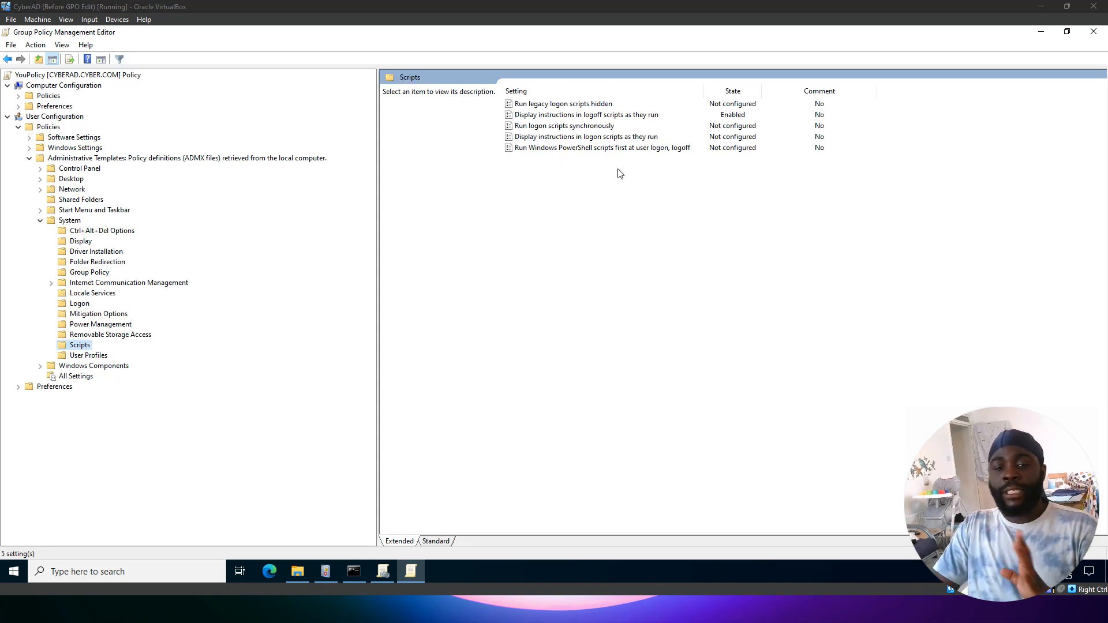
# Step: Enable "Display instructions in logon scripts as they run" in the user's System Scripts settings and apply it
pyautogui.rightClick(674, 136)
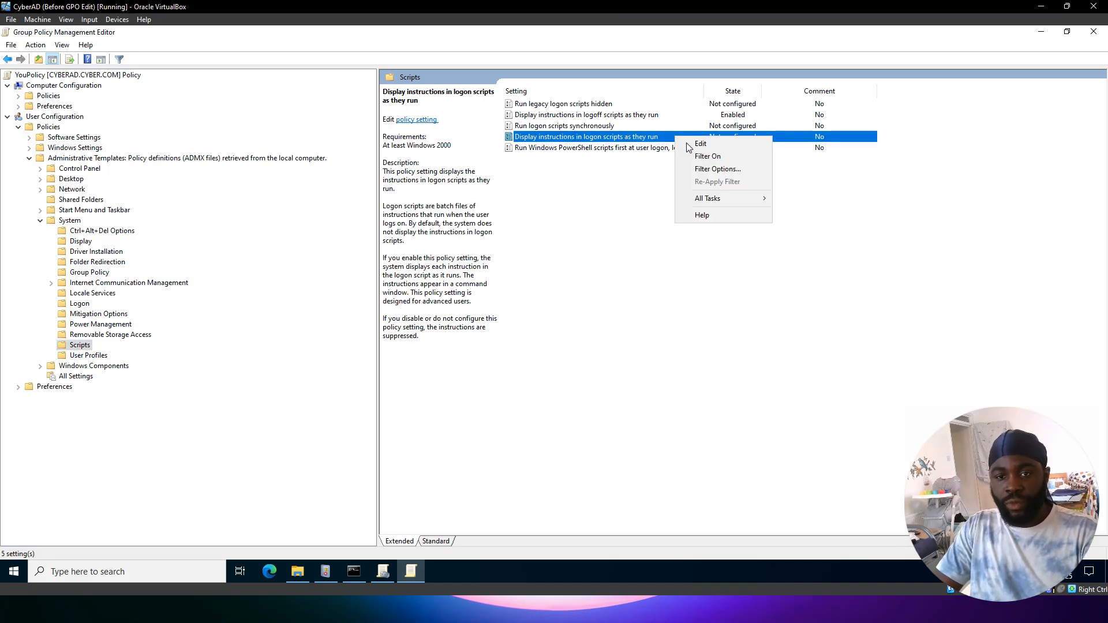
pyautogui.click(699, 144)
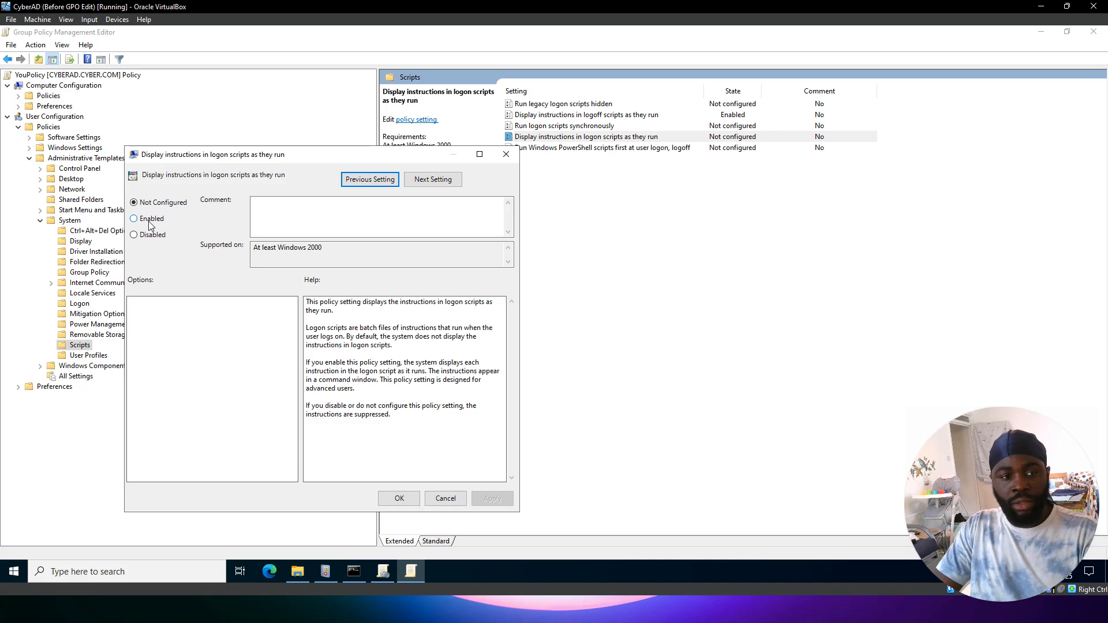
pyautogui.click(150, 223)
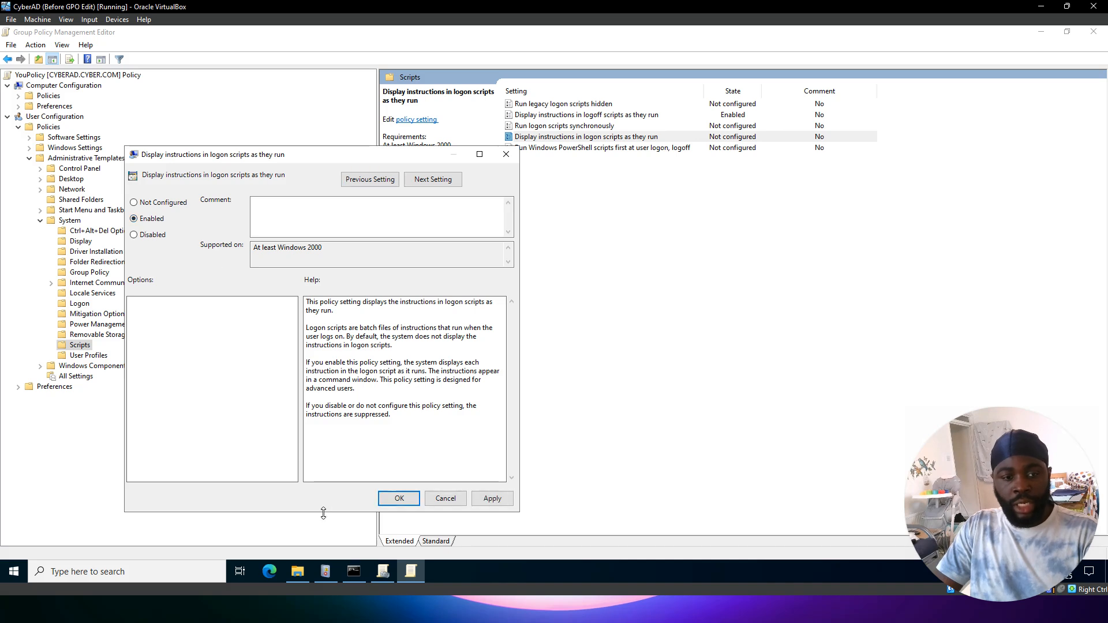
pyautogui.click(492, 500)
pyautogui.click(399, 498)
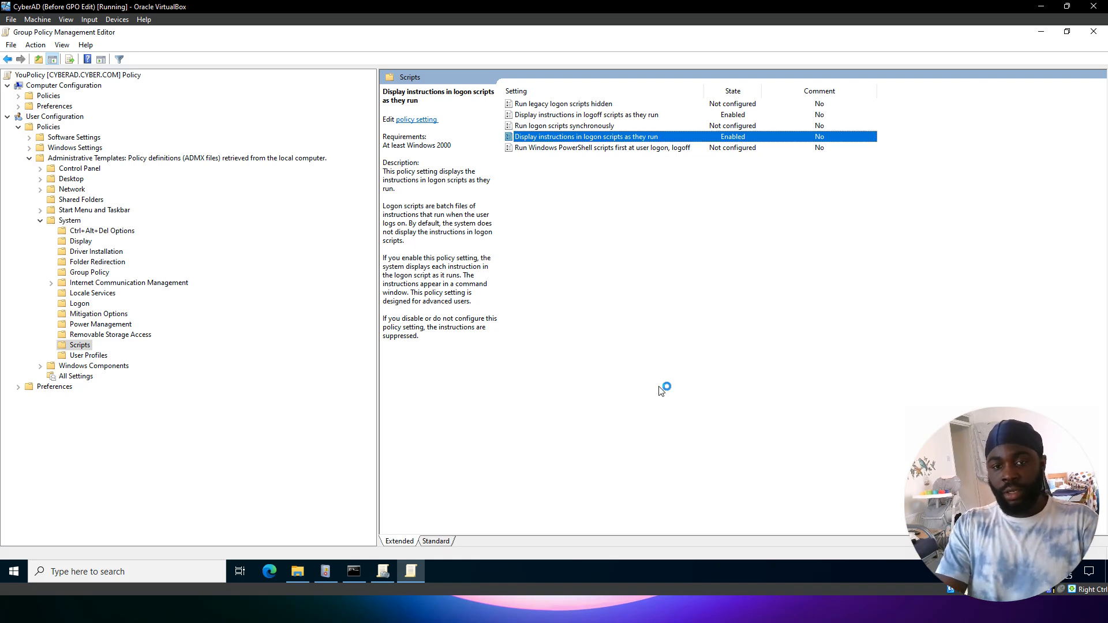
# Step: Sign out of Windows and sign back in with the account password to test the logon script
pyautogui.hotkey('ctrl', 'alt', 'Delete')
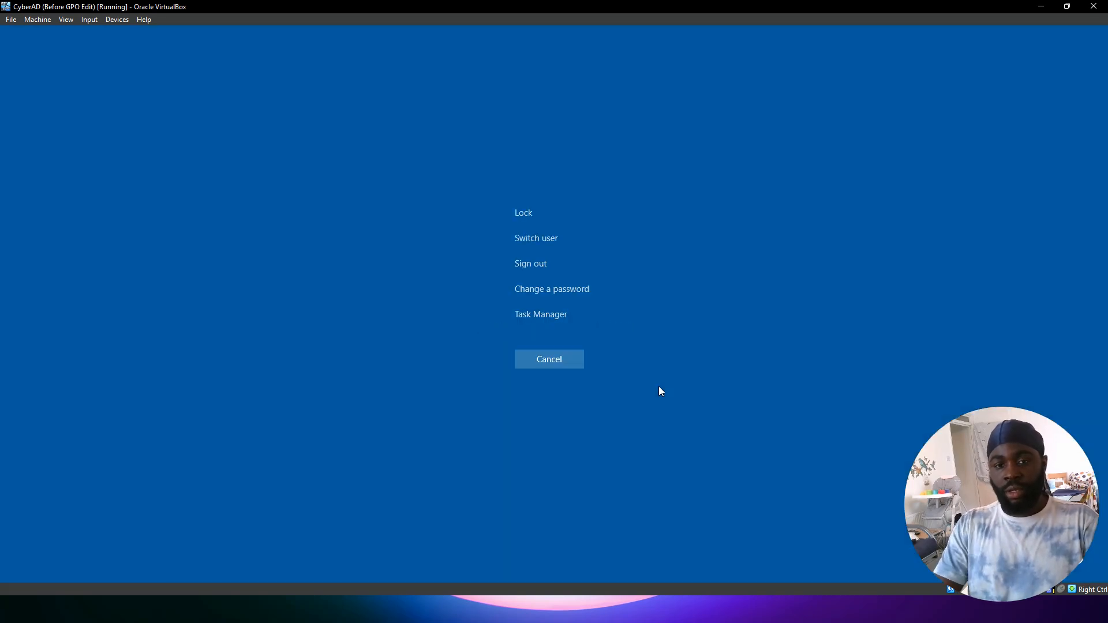
pyautogui.click(536, 266)
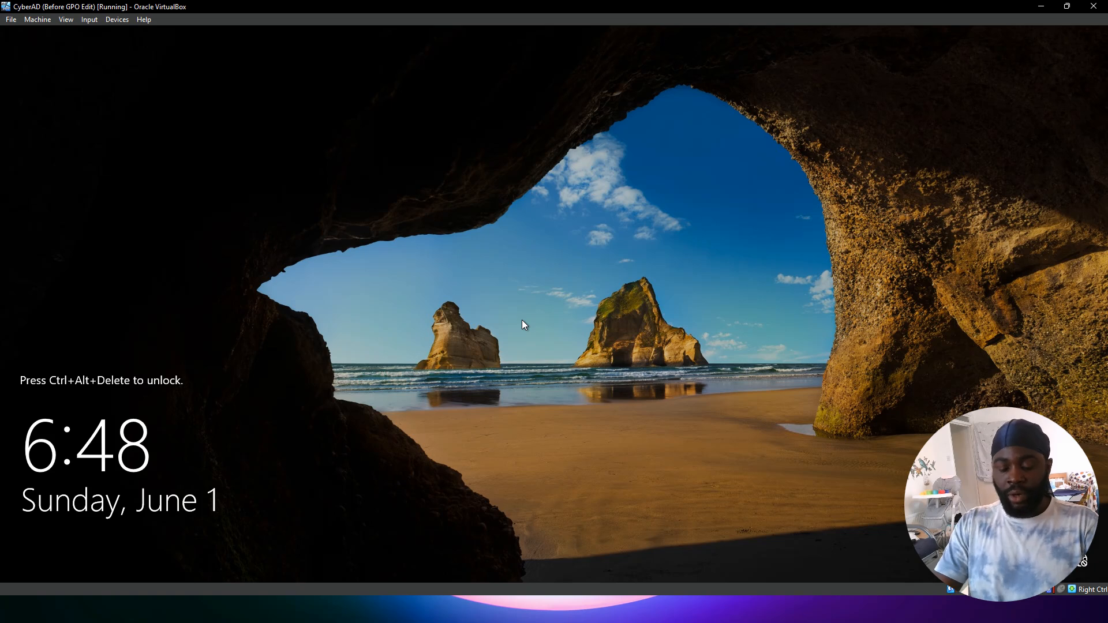
pyautogui.hotkey('ctrl', 'alt', 'Delete')
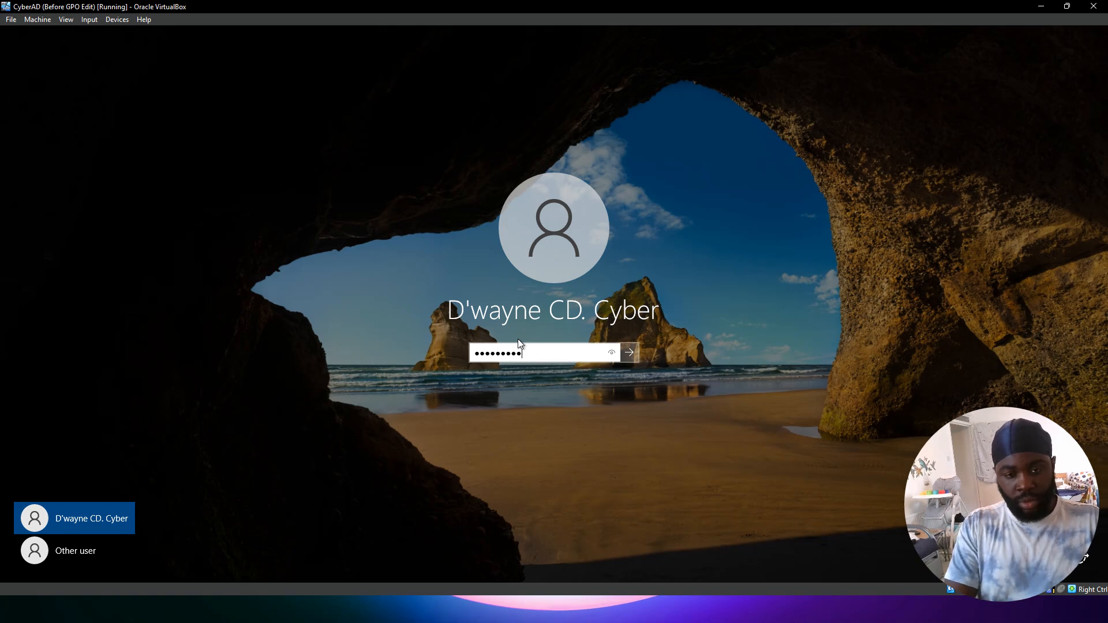
pyautogui.press('Return')
pyautogui.press('Return')
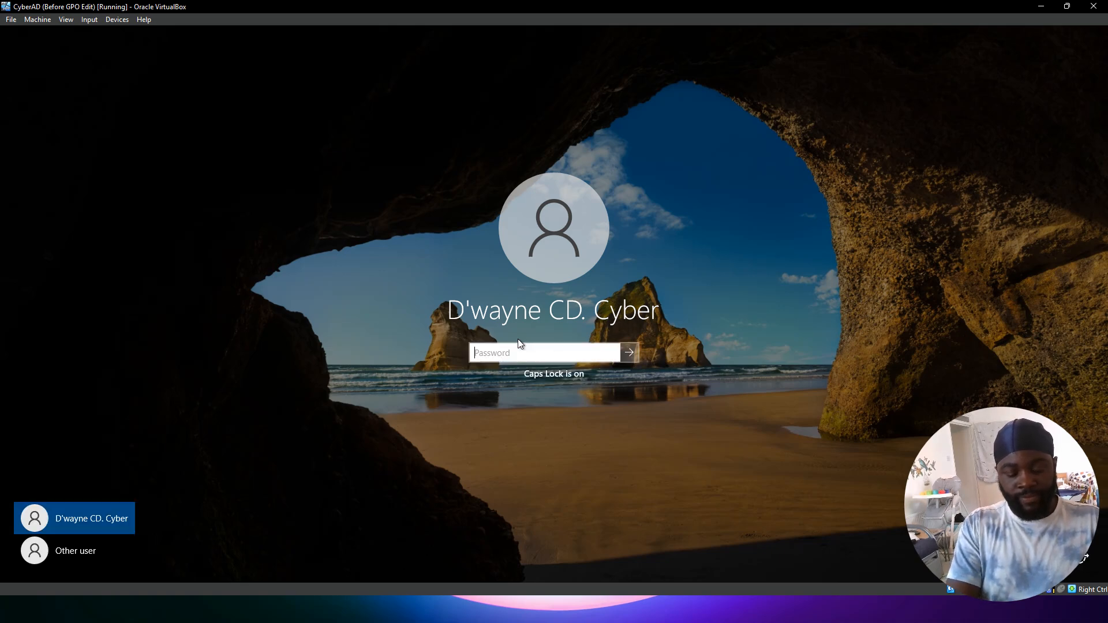
pyautogui.write('•')
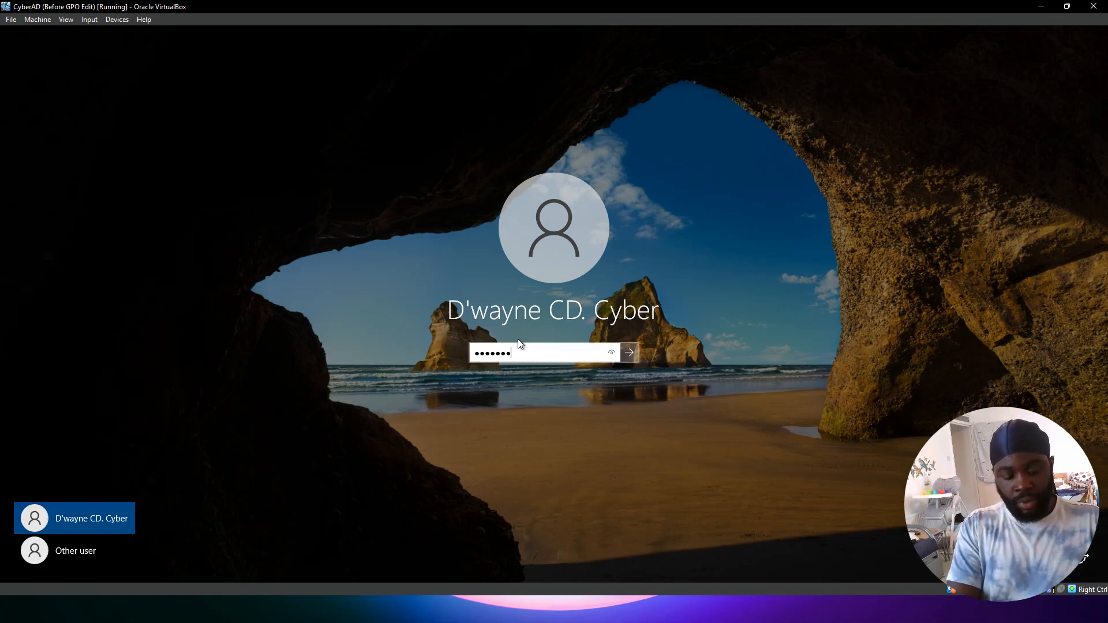
pyautogui.write('••••••••')
pyautogui.press('Return')
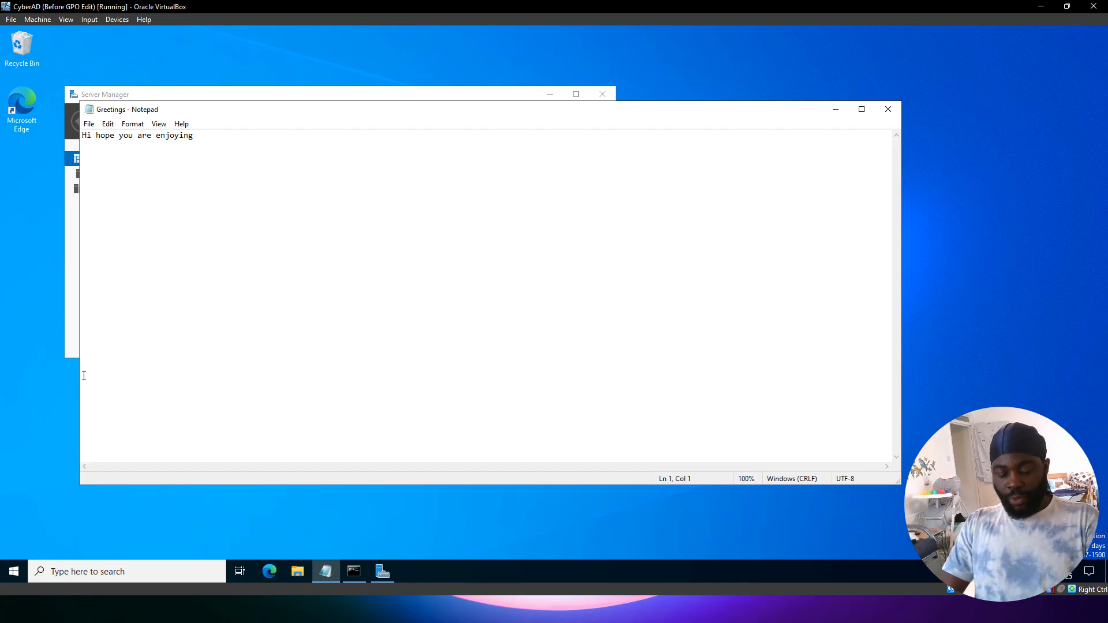
# Step: Sign out of the Windows session again to test the logoff script
pyautogui.hotkey('ctrl', 'Delete')
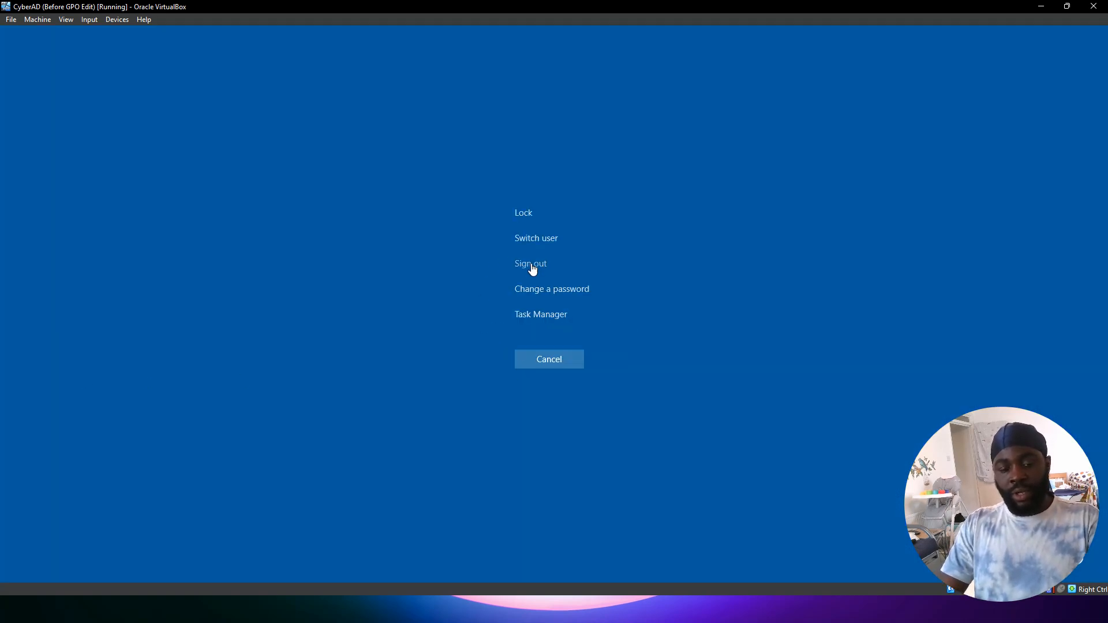
pyautogui.click(547, 264)
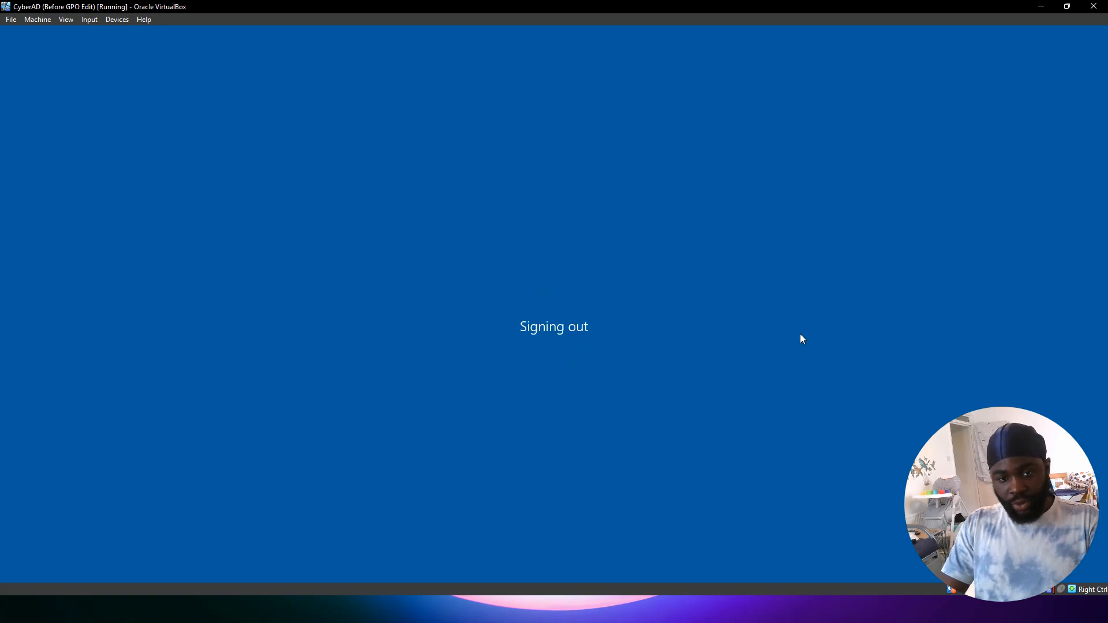